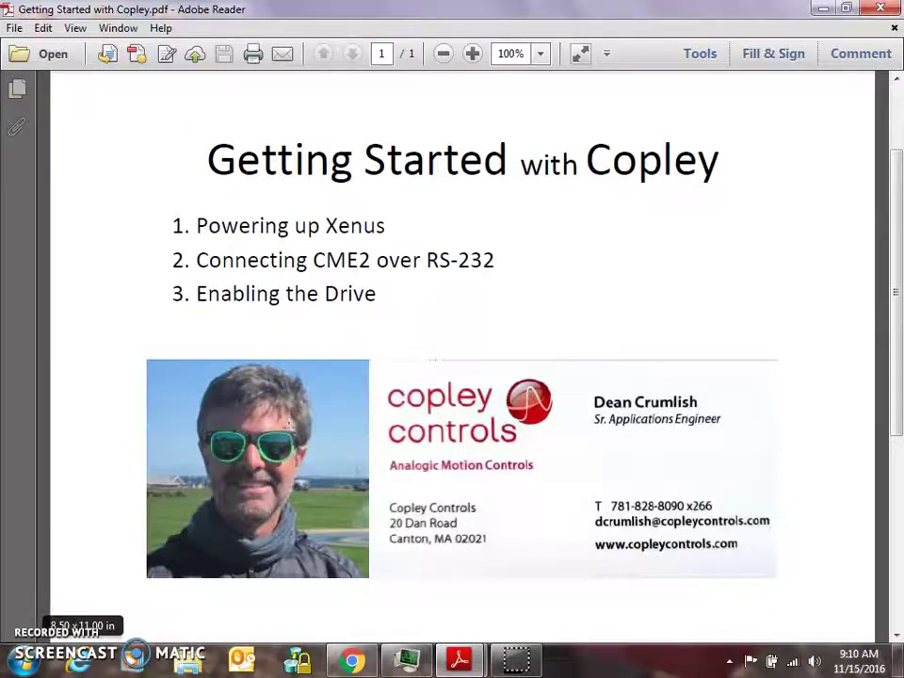
{"action": "left_click", "coordinate": [824, 7]}
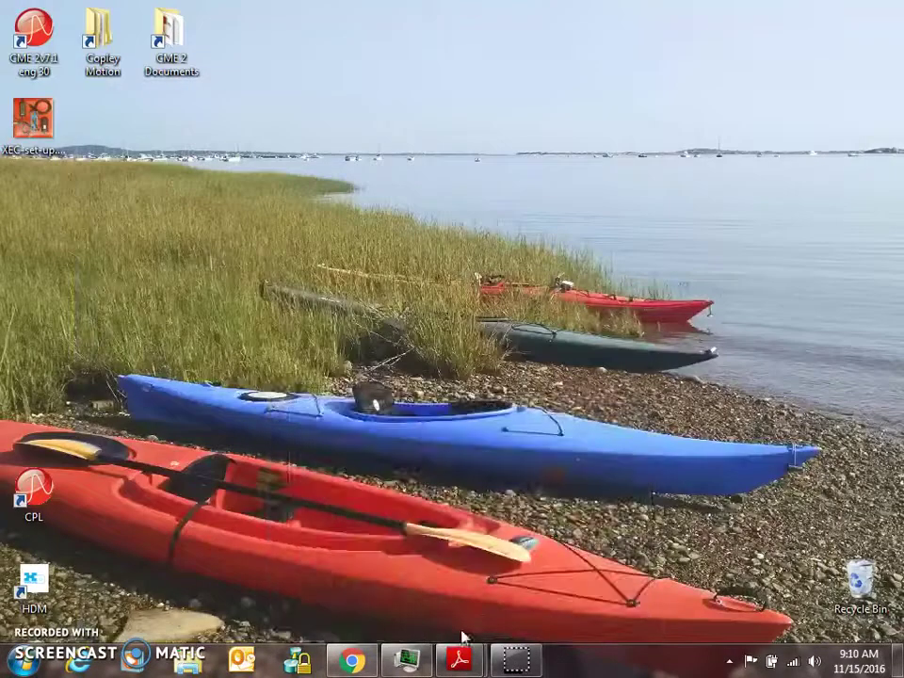
{"action": "left_click", "coordinate": [411, 585]}
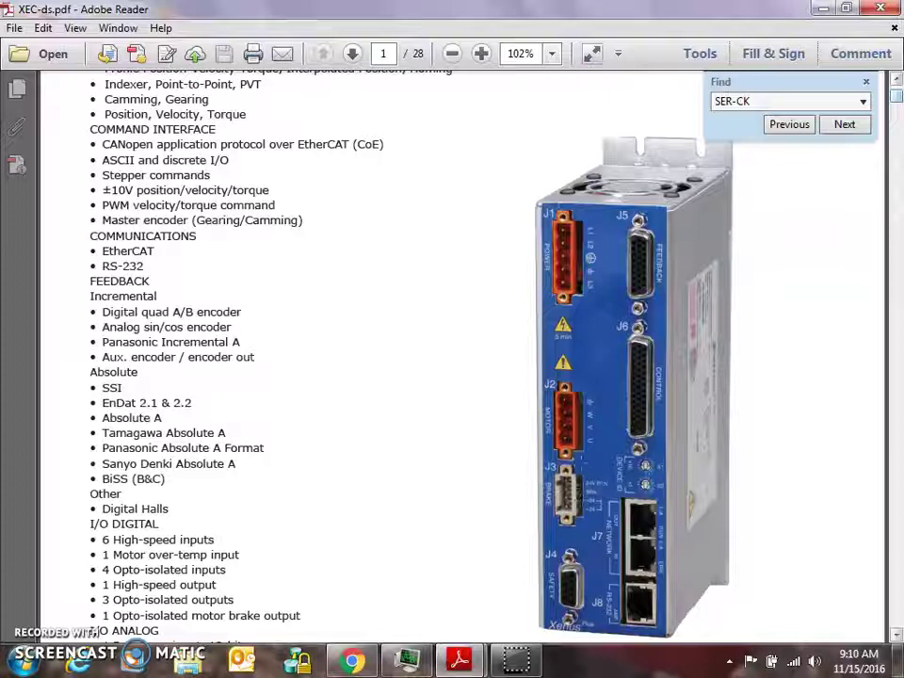
{"action": "left_click_drag", "start_coordinate": [516, 456], "coordinate": [612, 545]}
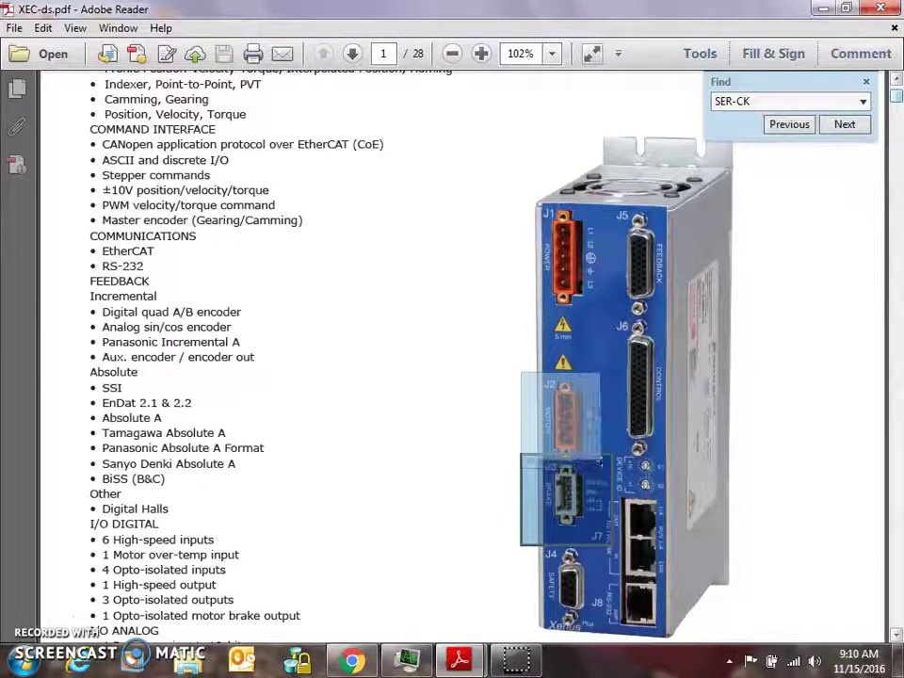
{"action": "left_click_drag", "start_coordinate": [521, 369], "coordinate": [603, 462]}
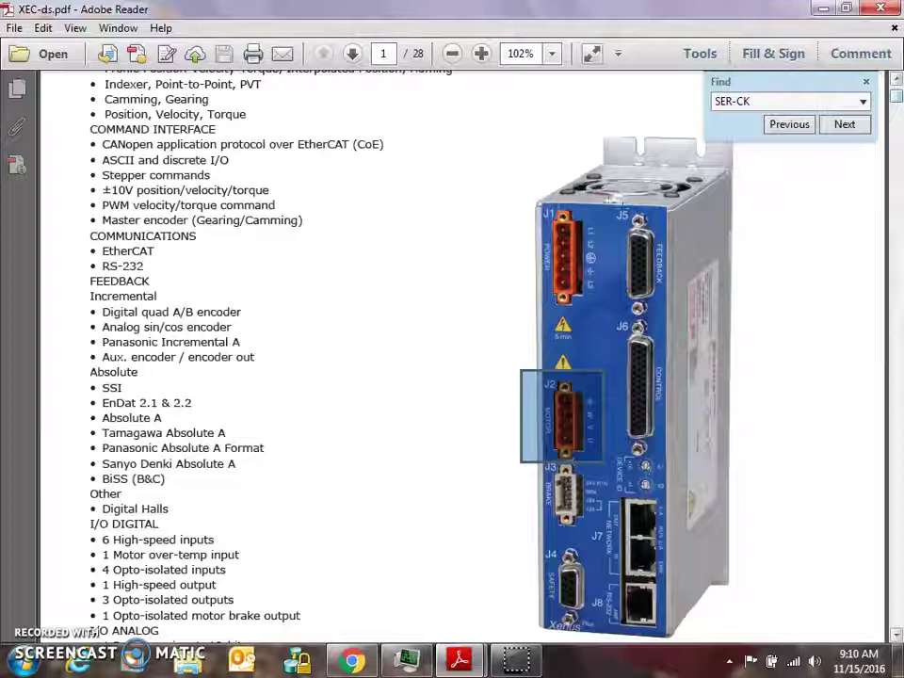
{"action": "left_click_drag", "start_coordinate": [605, 200], "coordinate": [694, 318]}
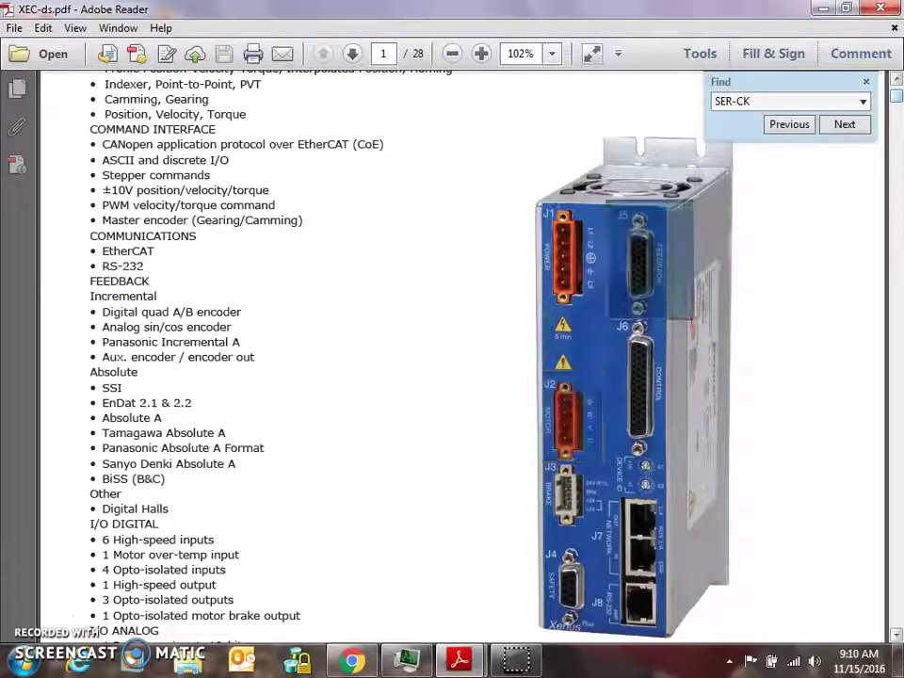
{"action": "left_click_drag", "start_coordinate": [521, 186], "coordinate": [606, 339]}
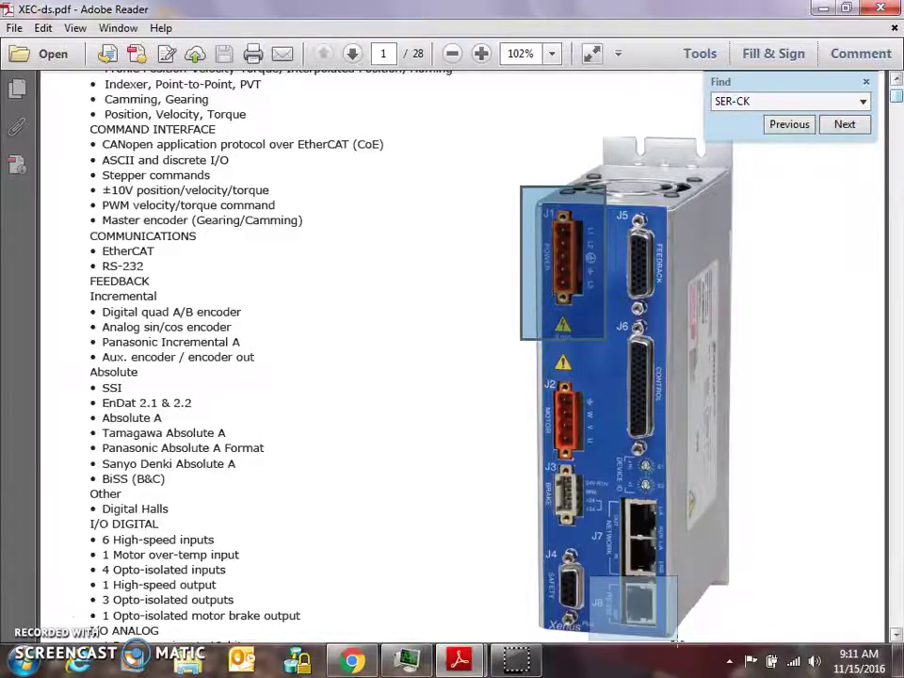
{"action": "left_click_drag", "start_coordinate": [587, 573], "coordinate": [685, 640]}
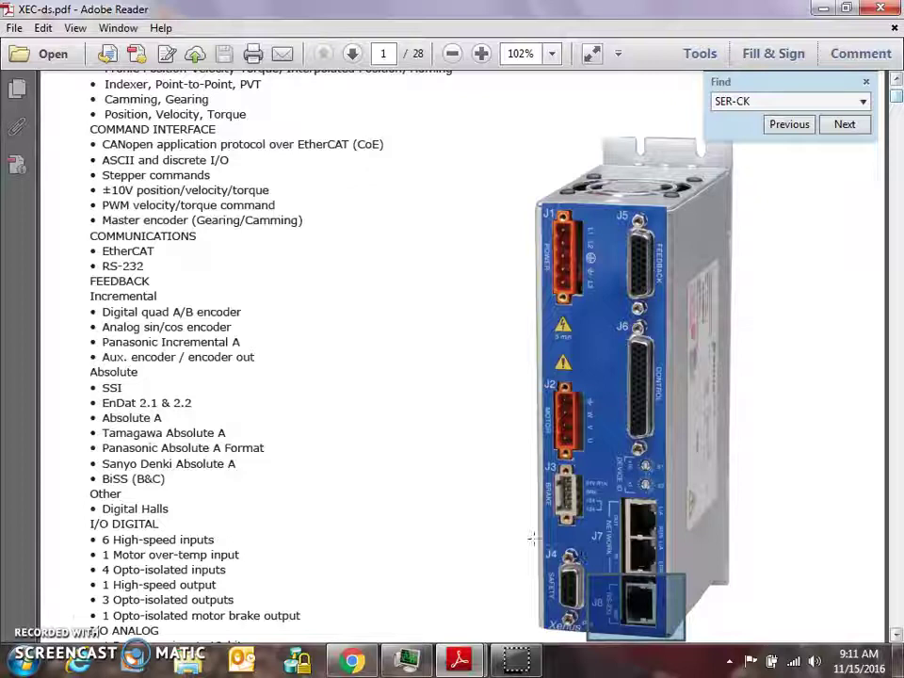
{"action": "left_click_drag", "start_coordinate": [536, 536], "coordinate": [598, 649]}
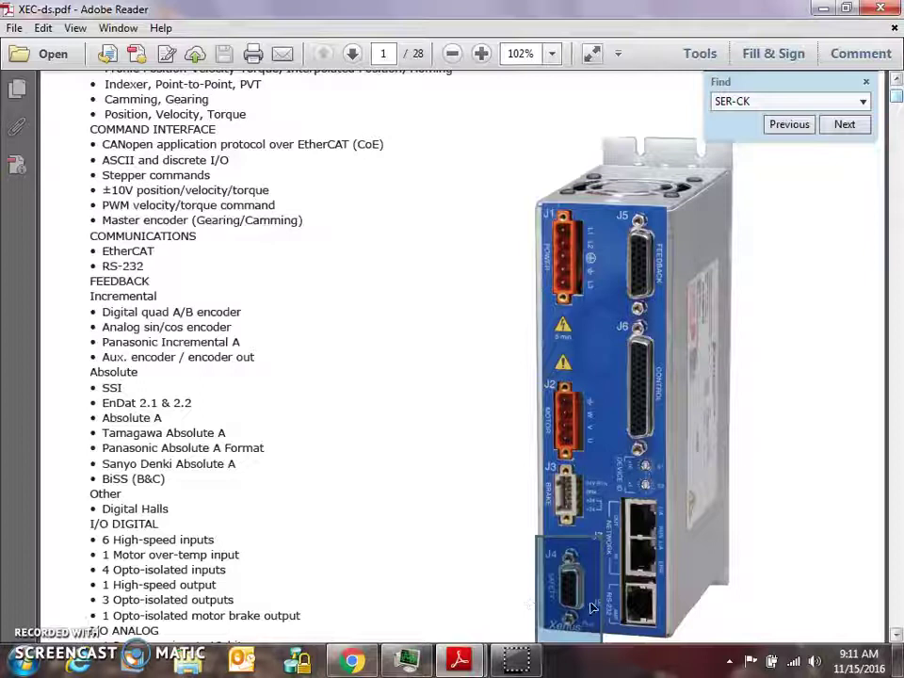
{"action": "left_click", "coordinate": [819, 10]}
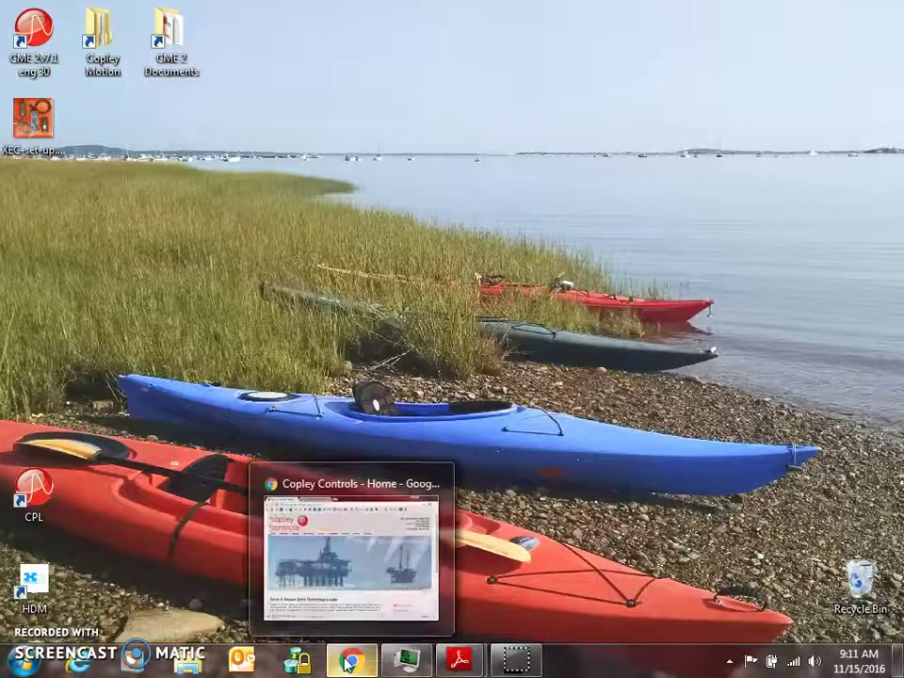
Open the XEC-set-up photo and zoom in and out over the drive and motor.
{"action": "double_click", "coordinate": [28, 125]}
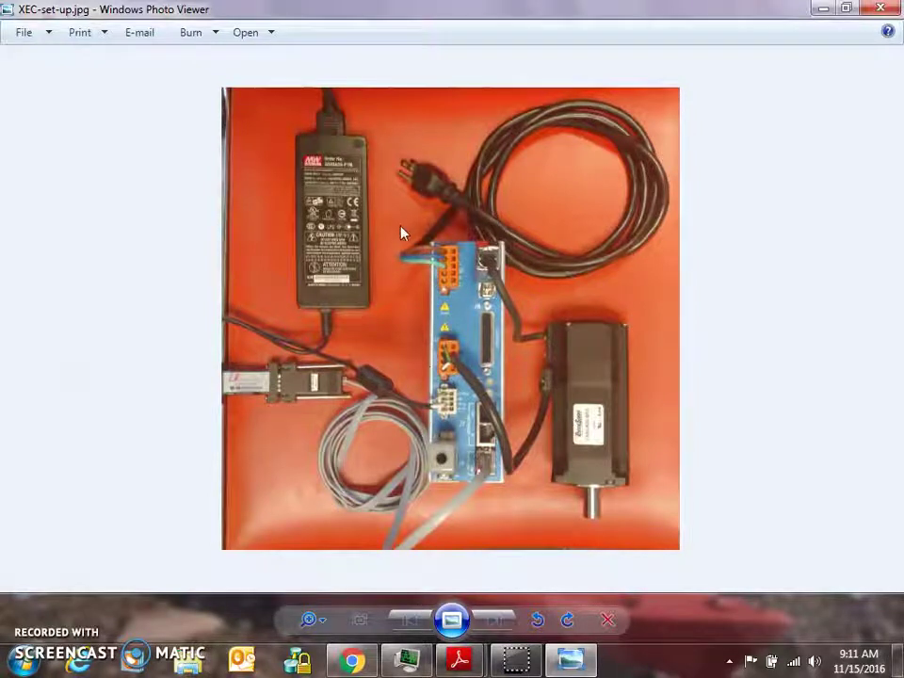
{"action": "scroll", "coordinate": [446, 267], "scroll_direction": "up", "scroll_amount": 3}
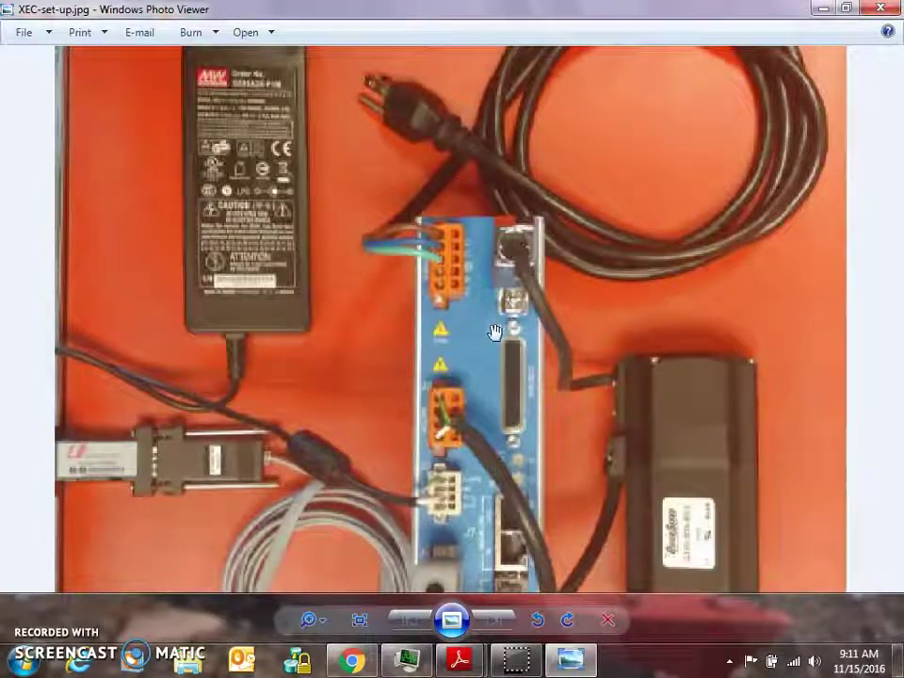
{"action": "scroll", "coordinate": [496, 332], "scroll_direction": "down", "scroll_amount": 2}
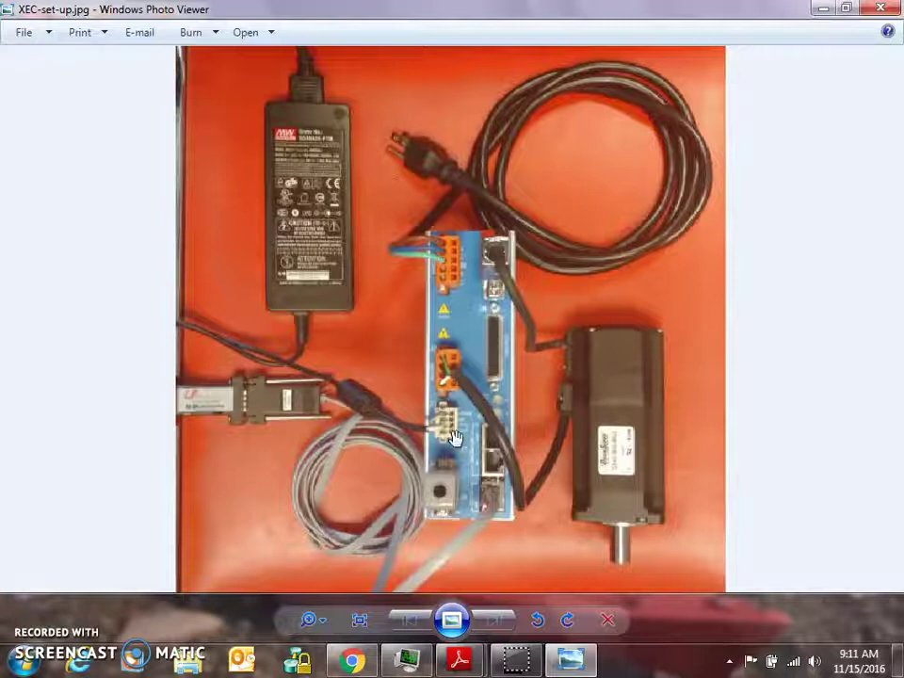
{"action": "scroll", "coordinate": [450, 431], "scroll_direction": "up", "scroll_amount": 1}
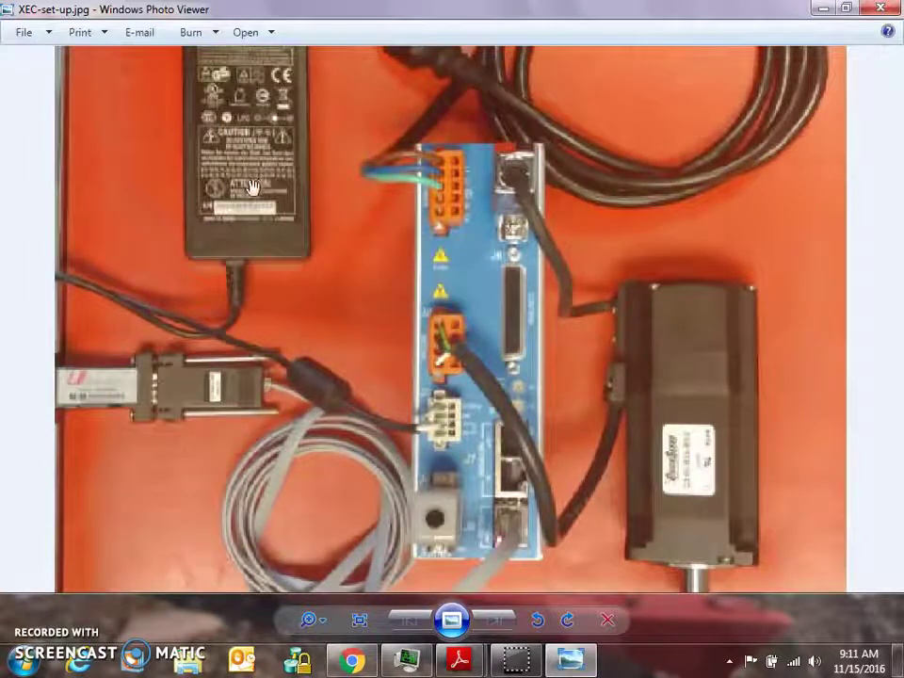
{"action": "scroll", "coordinate": [217, 160], "scroll_direction": "down", "scroll_amount": 1}
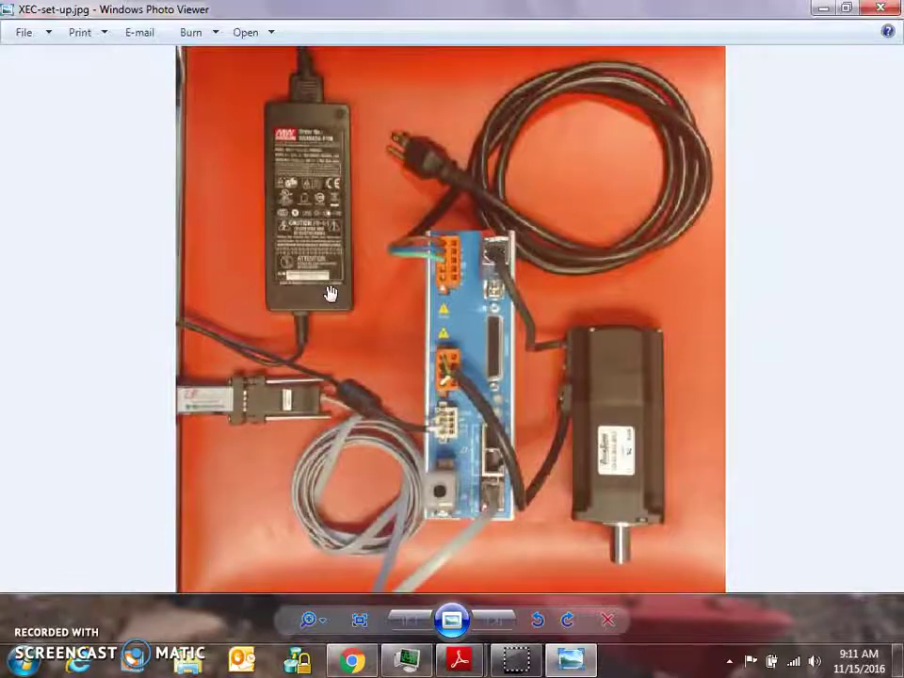
{"action": "scroll", "coordinate": [367, 363], "scroll_direction": "up", "scroll_amount": 1}
{"action": "scroll", "coordinate": [386, 414], "scroll_direction": "up", "scroll_amount": 1}
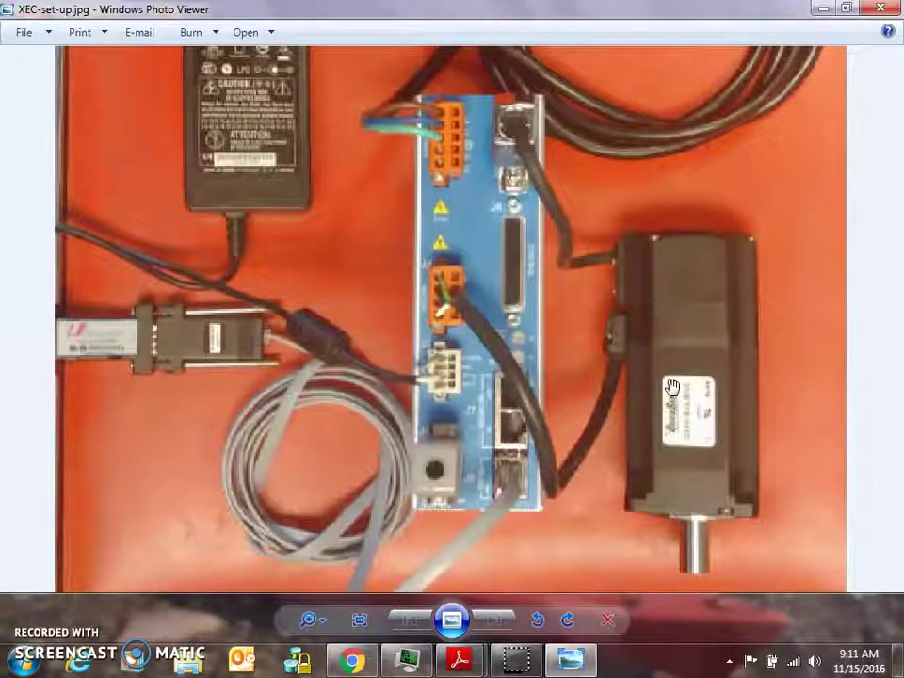
{"action": "scroll", "coordinate": [671, 386], "scroll_direction": "up", "scroll_amount": 1}
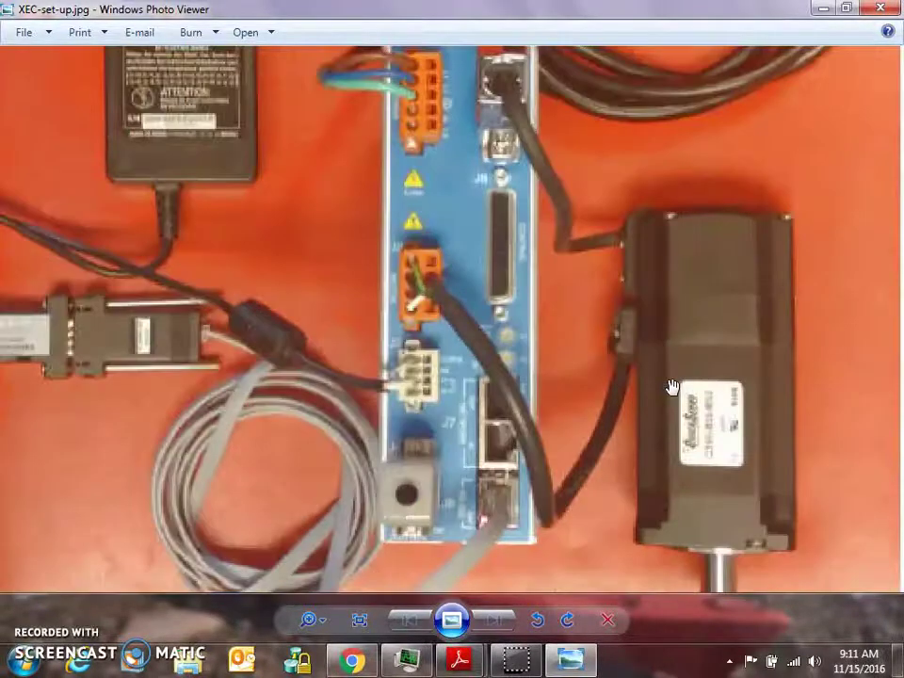
{"action": "scroll", "coordinate": [697, 456], "scroll_direction": "down", "scroll_amount": 1}
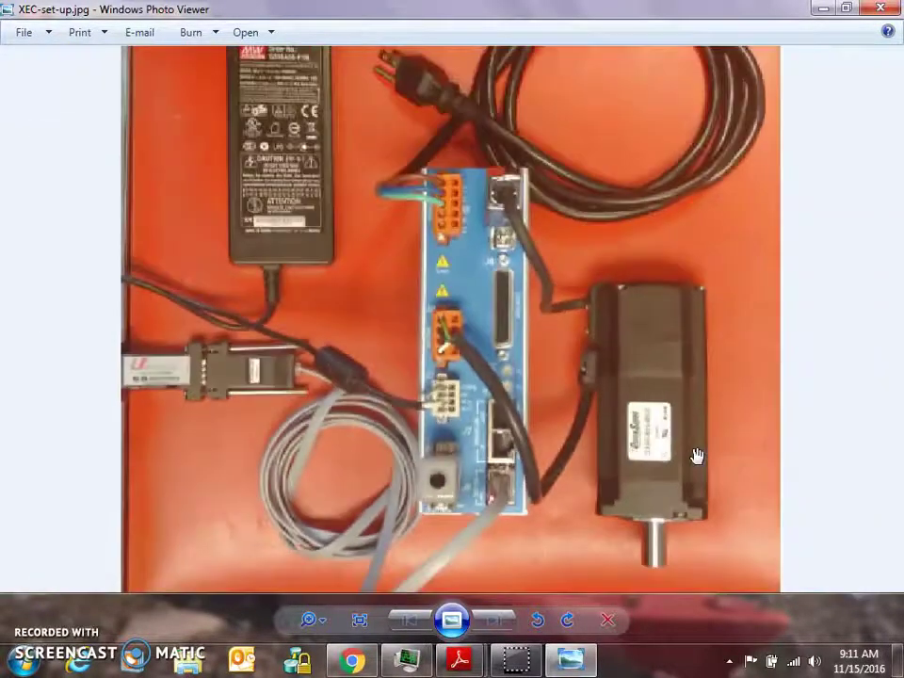
{"action": "left_click_drag", "start_coordinate": [579, 470], "coordinate": [581, 427]}
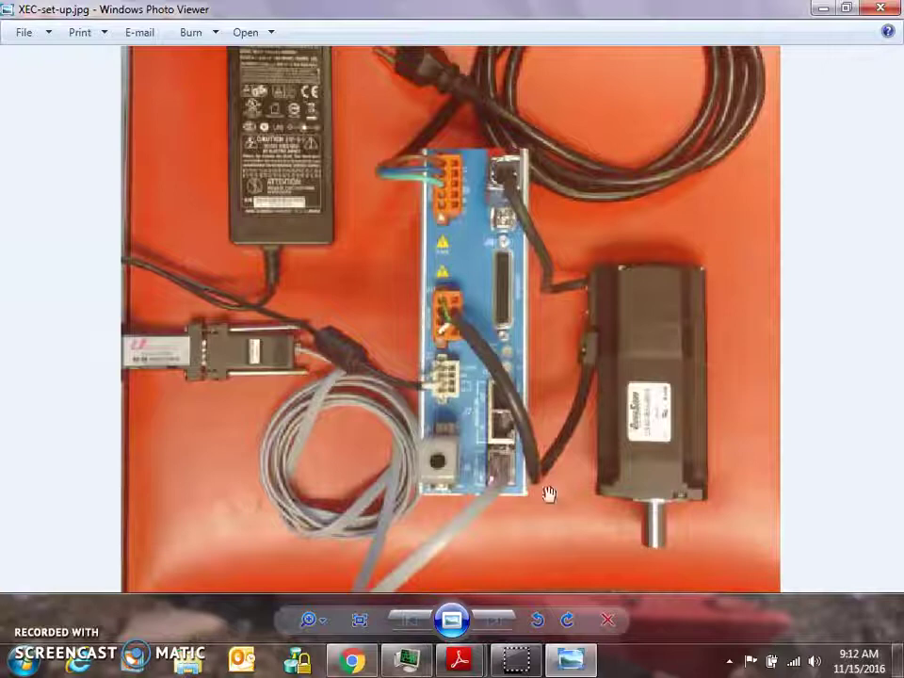
Minimize the photo, bring the XEC datasheet forward and find the next SER-CK occurrence.
{"action": "left_click", "coordinate": [822, 7]}
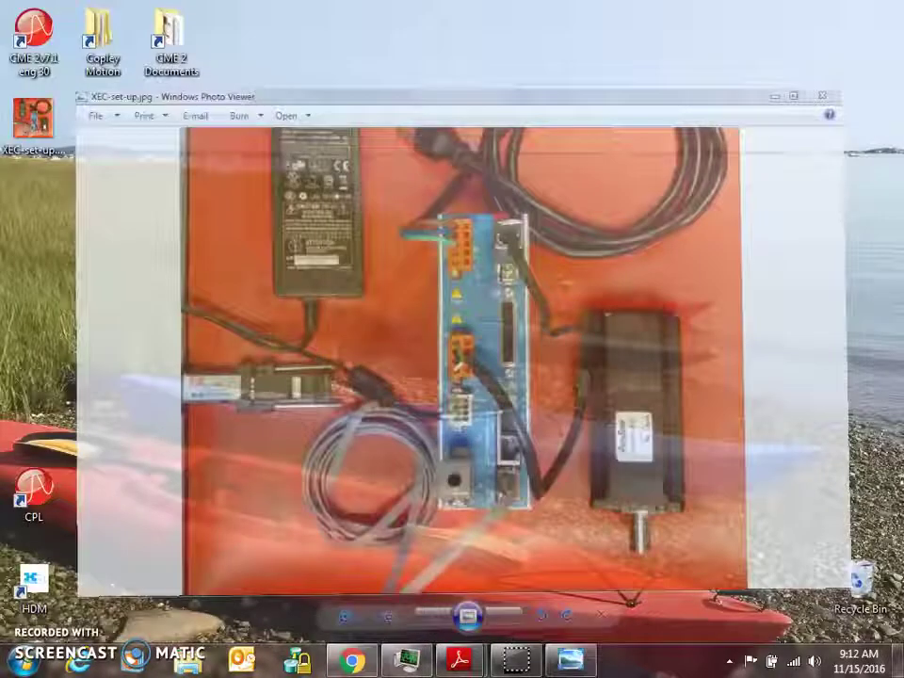
{"action": "left_click", "coordinate": [360, 667]}
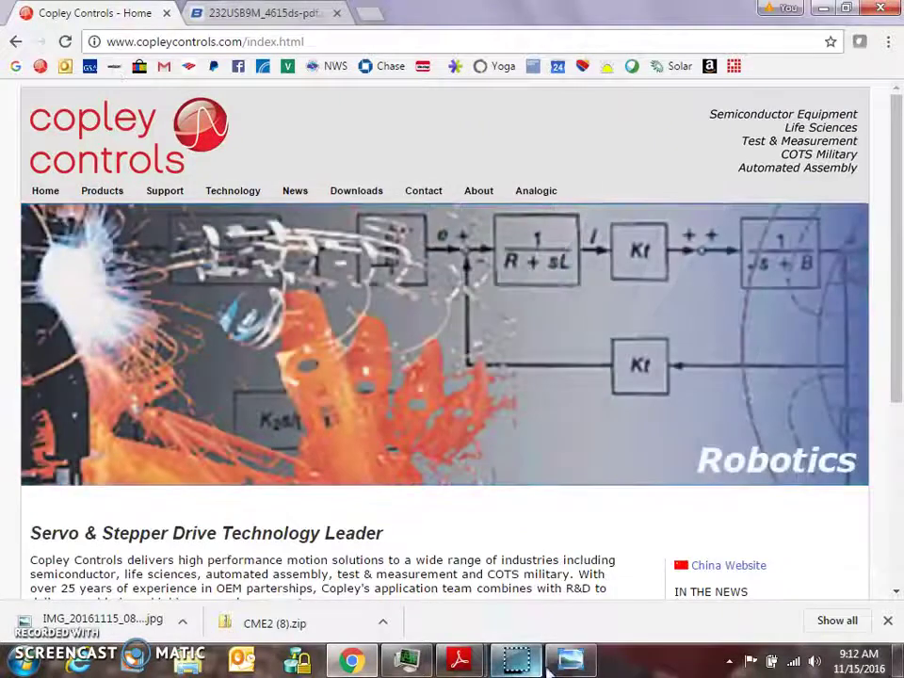
{"action": "left_click", "coordinate": [411, 617]}
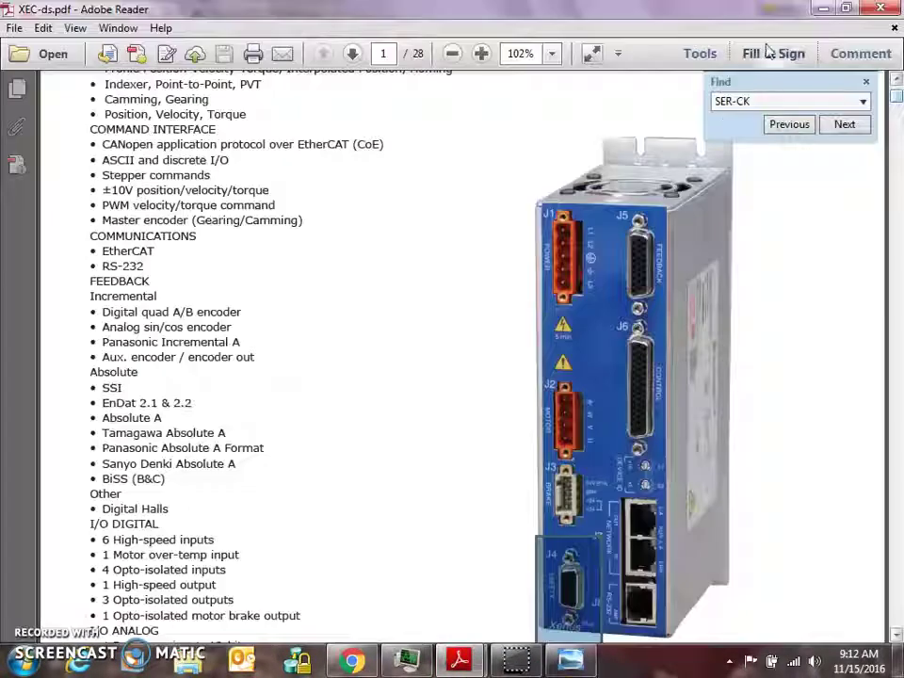
{"action": "left_click", "coordinate": [845, 126]}
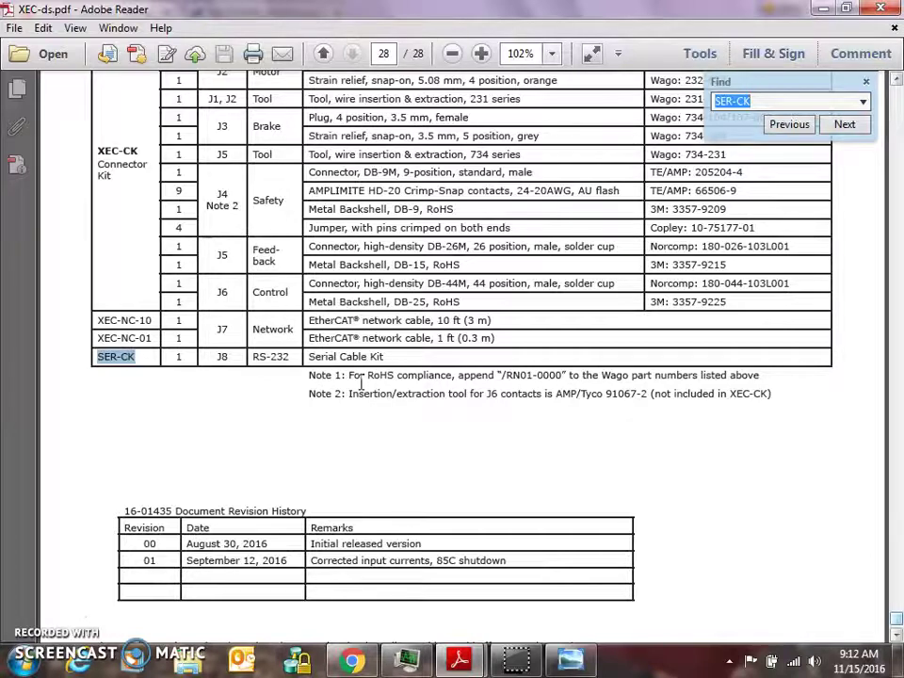
Select the XEC-CK Connector Kit and XEC-230-12/XEC-230-15 part numbers, then minimize Reader.
{"action": "scroll", "coordinate": [361, 382], "scroll_direction": "up", "scroll_amount": 2}
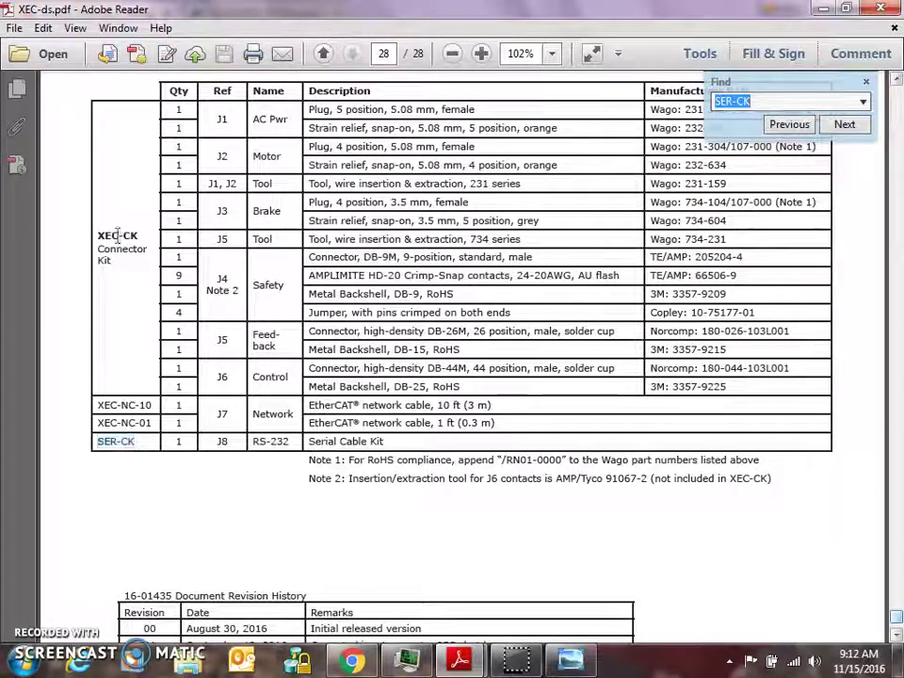
{"action": "left_click_drag", "start_coordinate": [97, 235], "coordinate": [147, 253]}
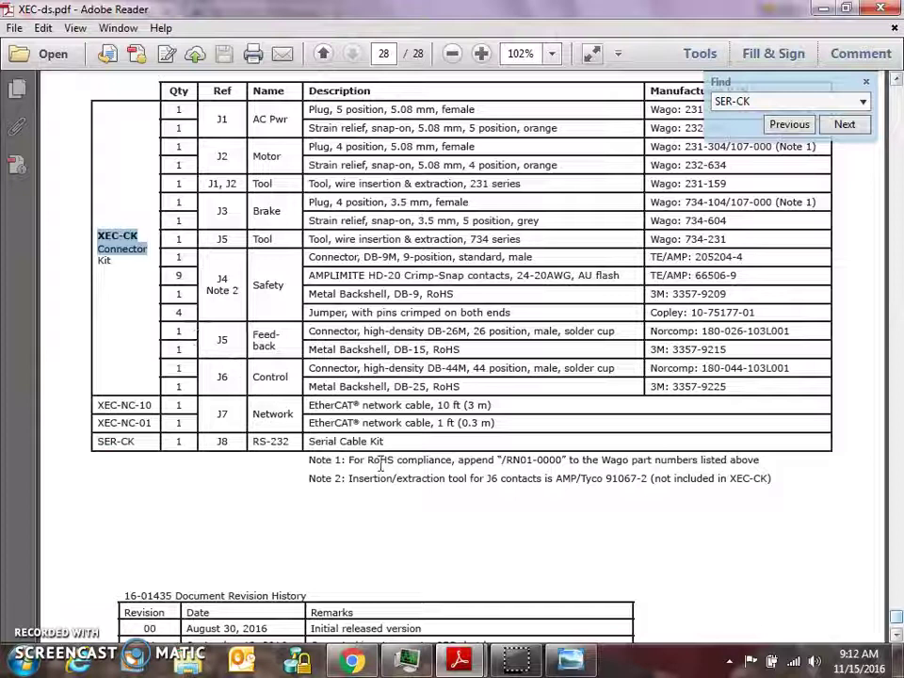
{"action": "scroll", "coordinate": [381, 463], "scroll_direction": "up", "scroll_amount": 1}
{"action": "scroll", "coordinate": [380, 463], "scroll_direction": "up", "scroll_amount": 1}
{"action": "scroll", "coordinate": [381, 463], "scroll_direction": "up", "scroll_amount": 3}
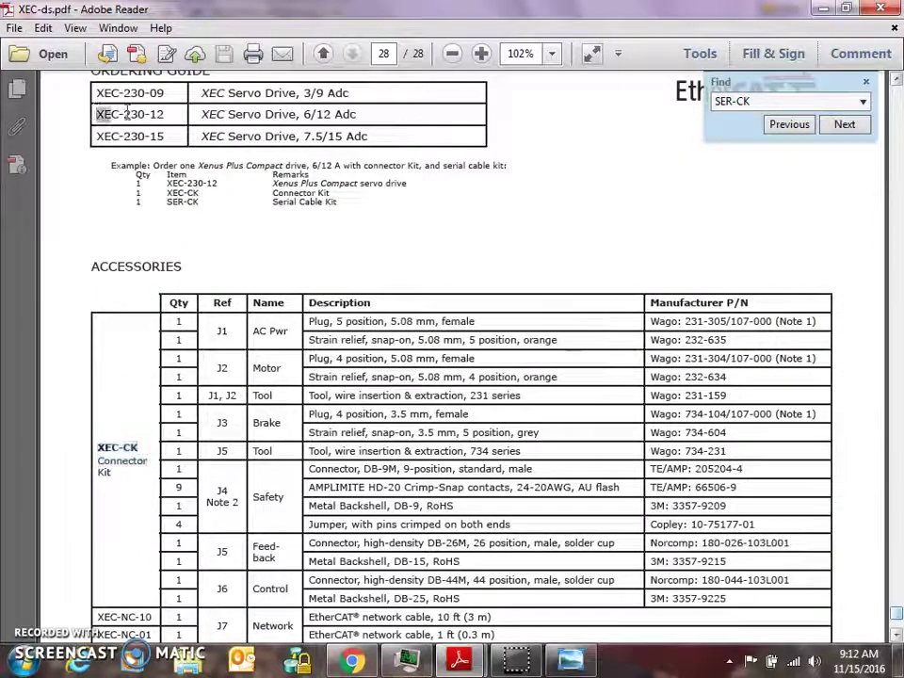
{"action": "left_click_drag", "start_coordinate": [96, 114], "coordinate": [163, 114]}
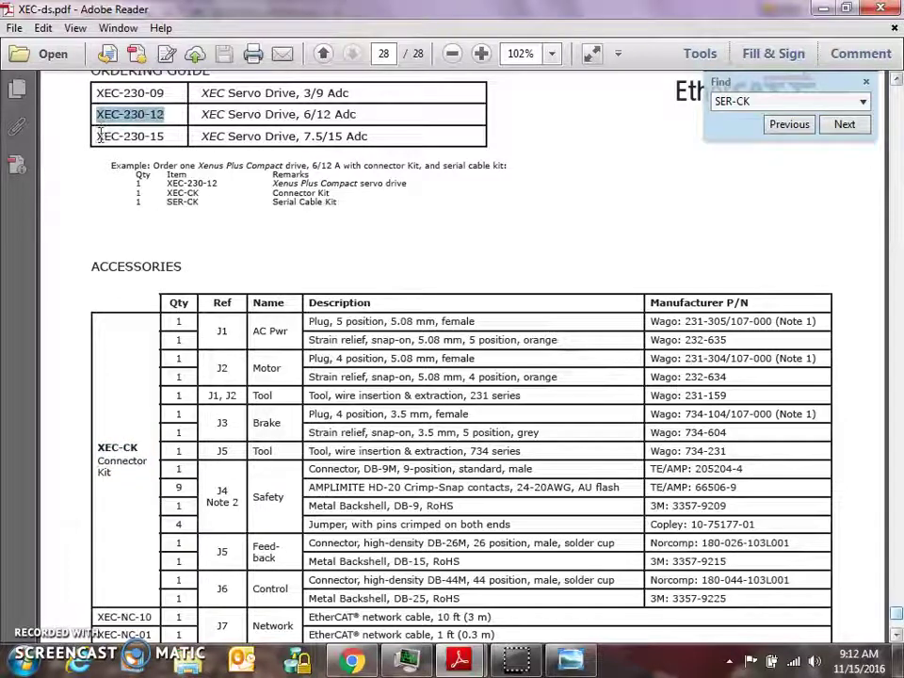
{"action": "left_click_drag", "start_coordinate": [98, 136], "coordinate": [163, 136]}
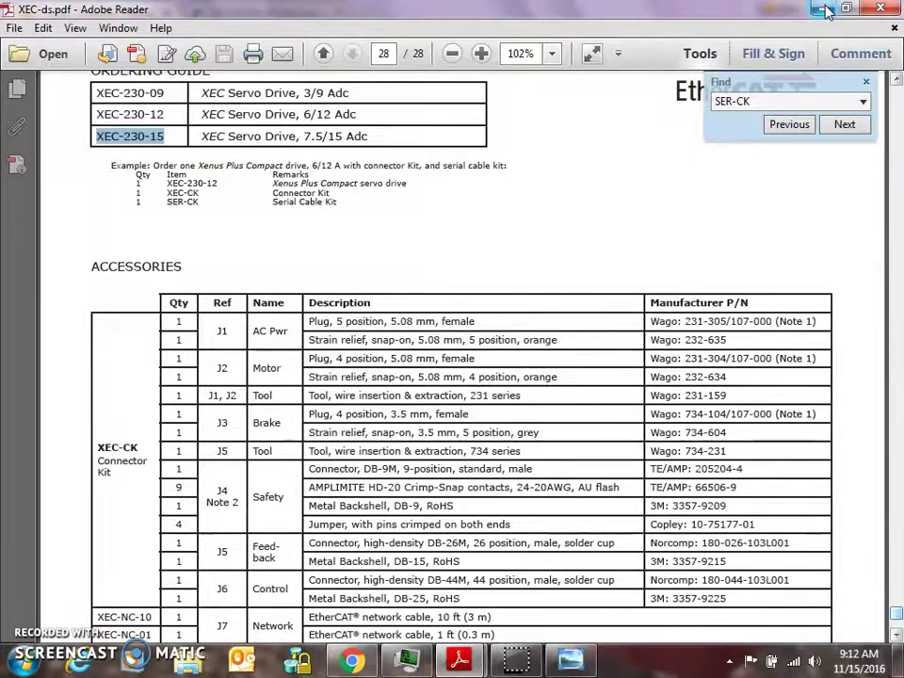
{"action": "left_click", "coordinate": [824, 11]}
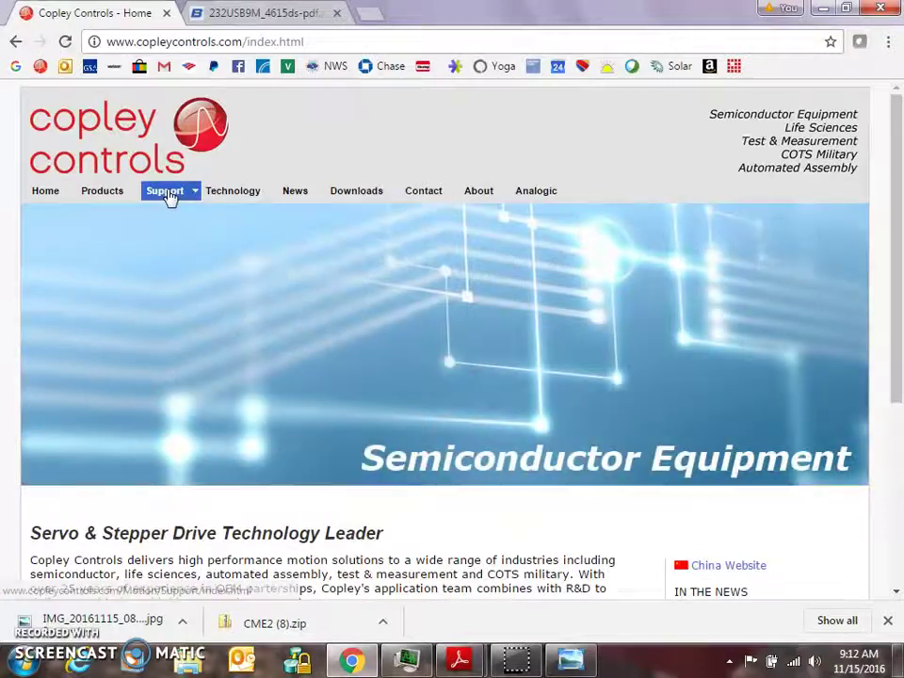
Show the CME2 (8).zip download in its folder, then minimize Explorer and Chrome.
{"action": "left_click", "coordinate": [242, 41]}
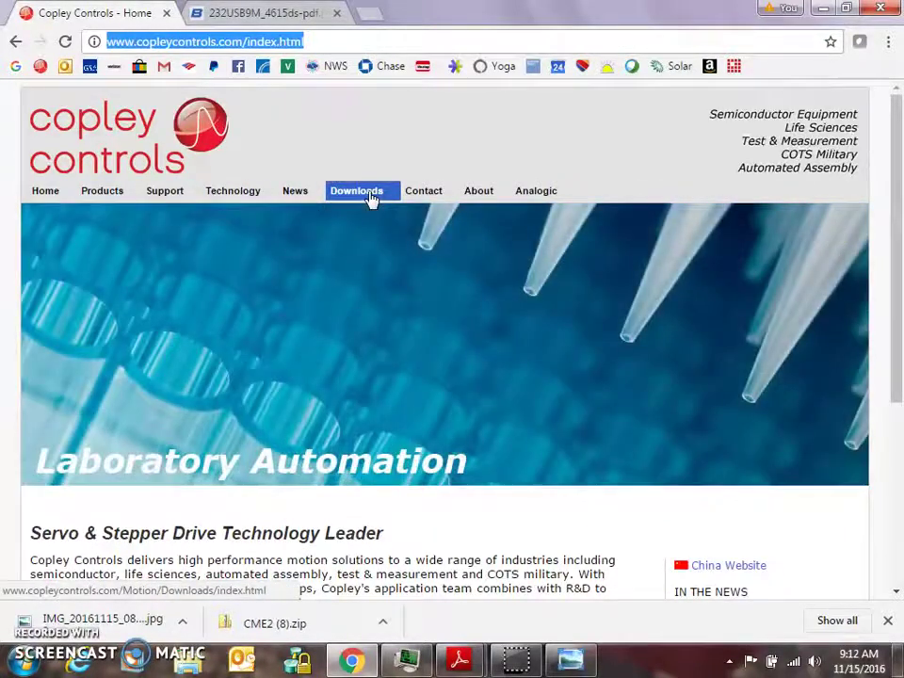
{"action": "left_click", "coordinate": [371, 196]}
{"action": "scroll", "coordinate": [405, 461], "scroll_direction": "down", "scroll_amount": 3}
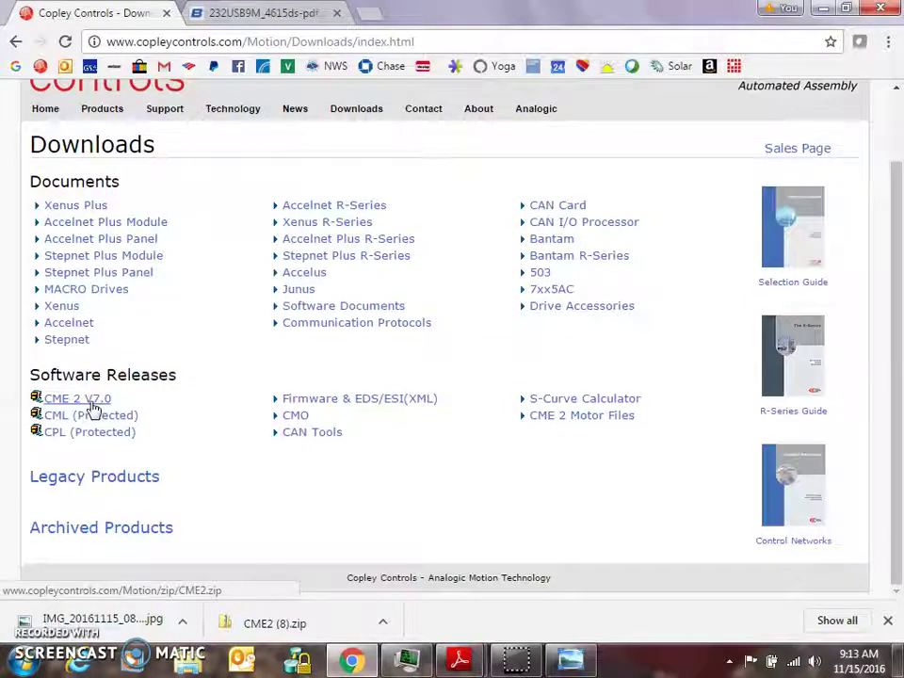
{"action": "left_click", "coordinate": [385, 623]}
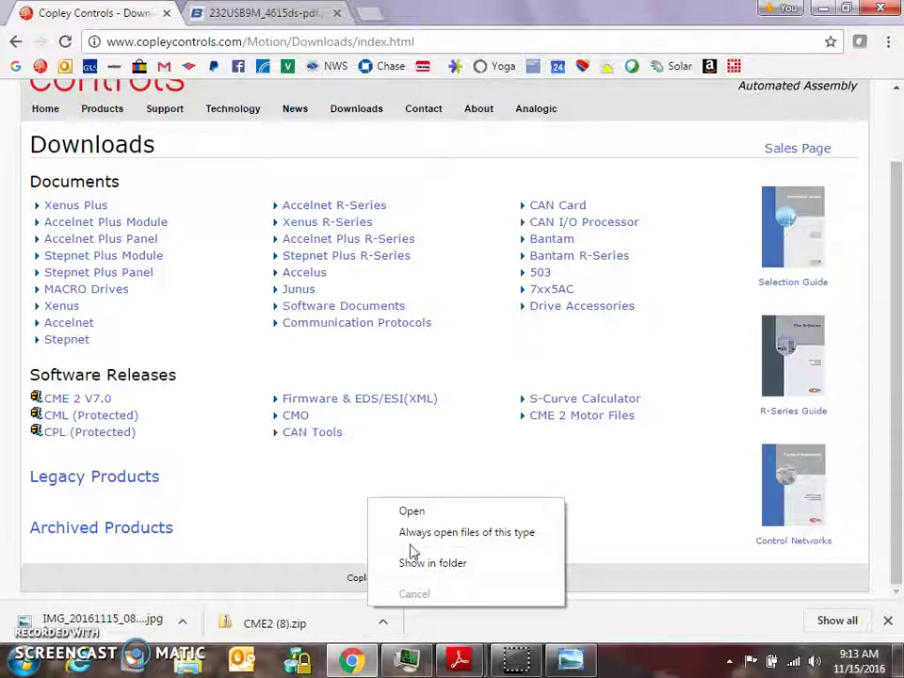
{"action": "left_click", "coordinate": [412, 512]}
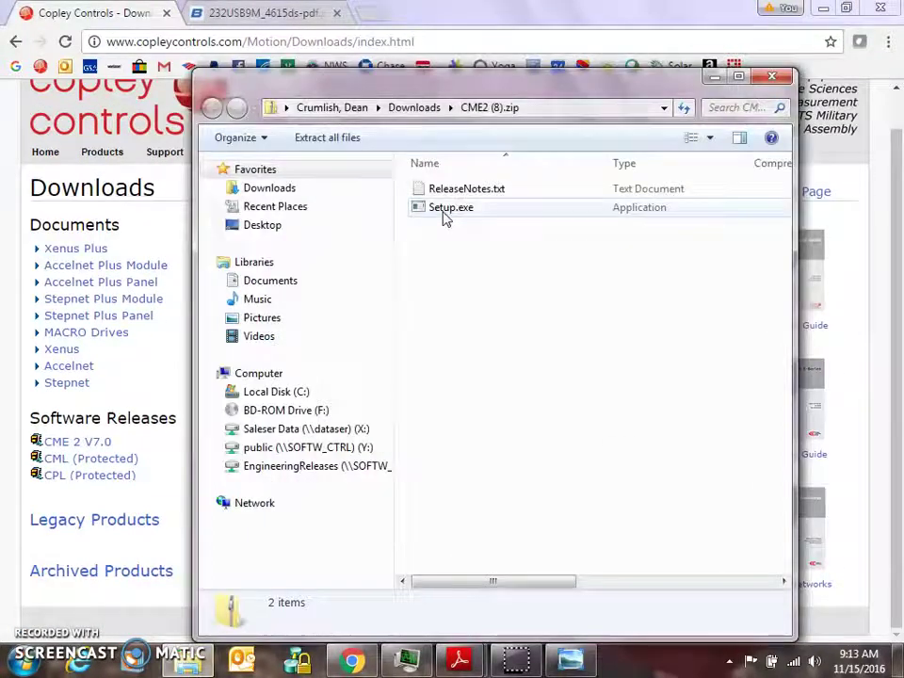
{"action": "left_click", "coordinate": [712, 76]}
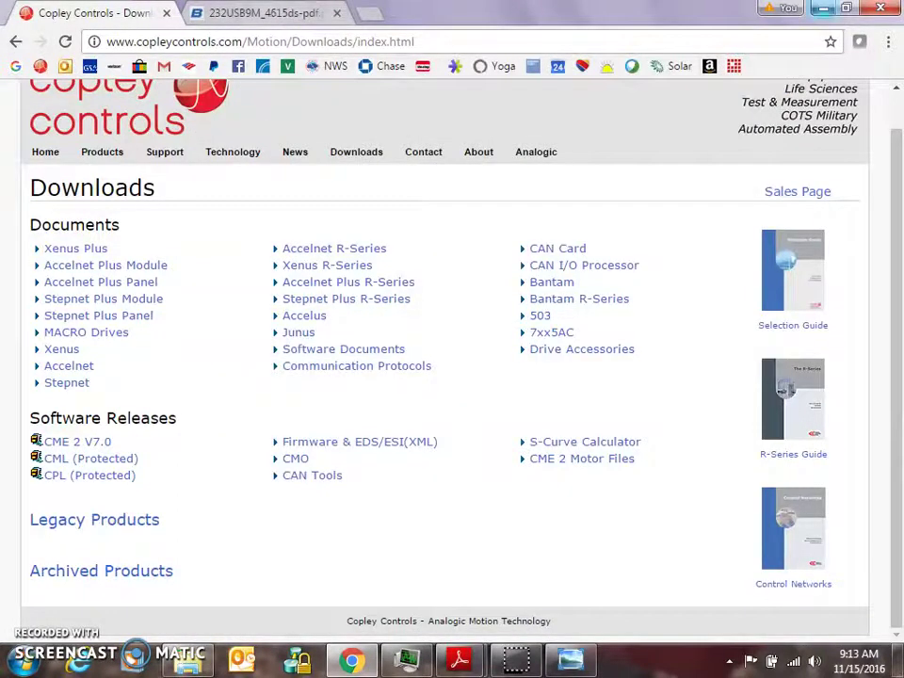
{"action": "left_click", "coordinate": [822, 8]}
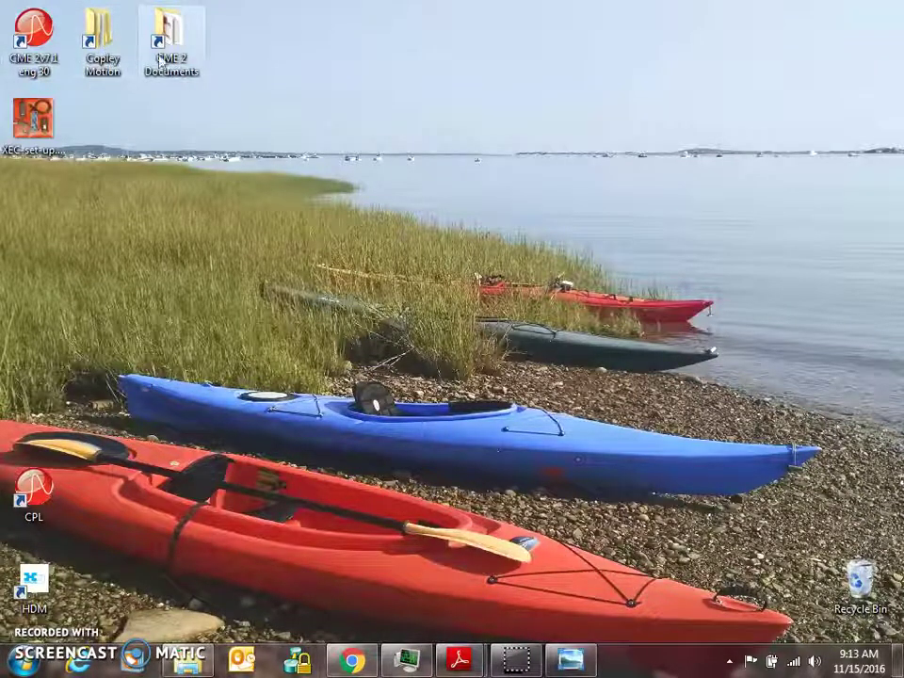
{"action": "double_click", "coordinate": [111, 47]}
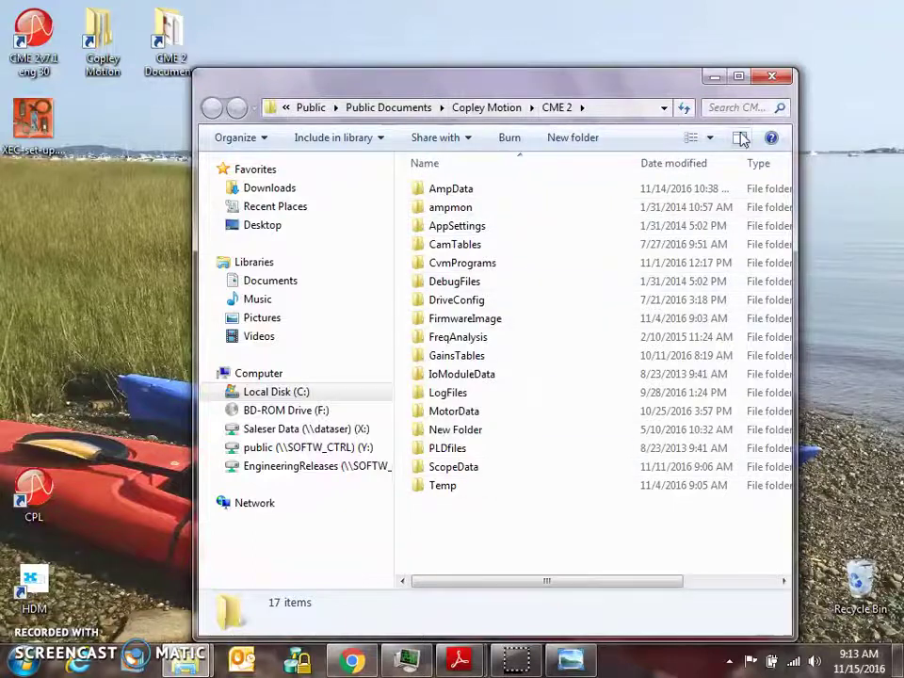
{"action": "left_click", "coordinate": [772, 76]}
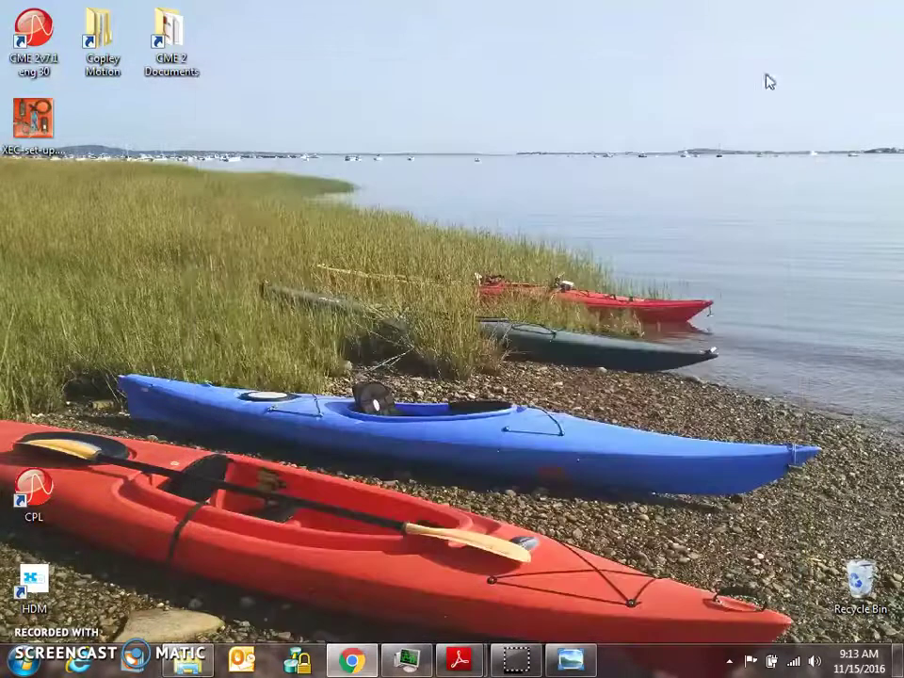
{"action": "double_click", "coordinate": [178, 49]}
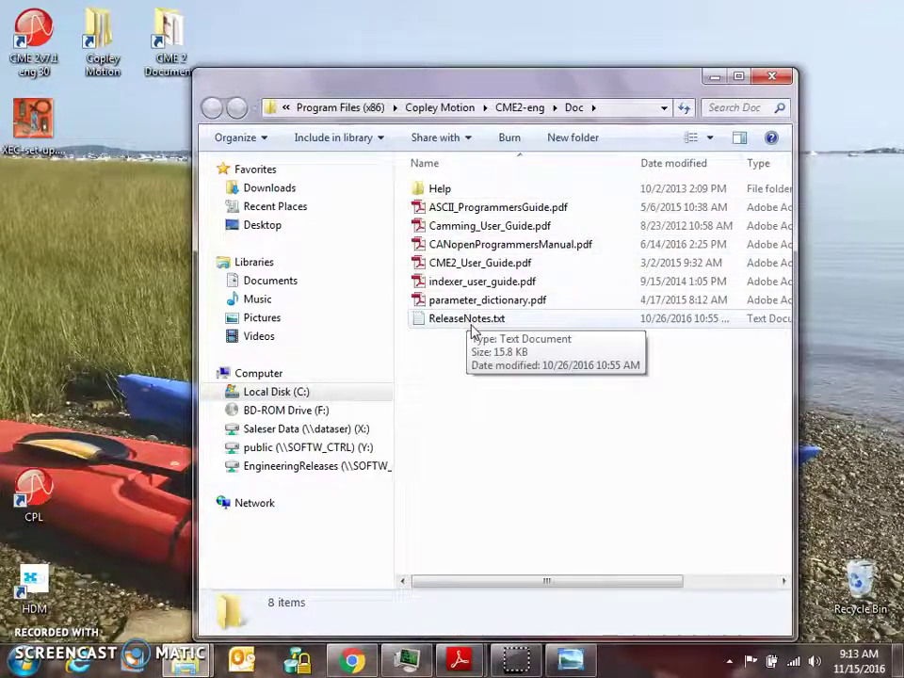
{"action": "left_click", "coordinate": [772, 77]}
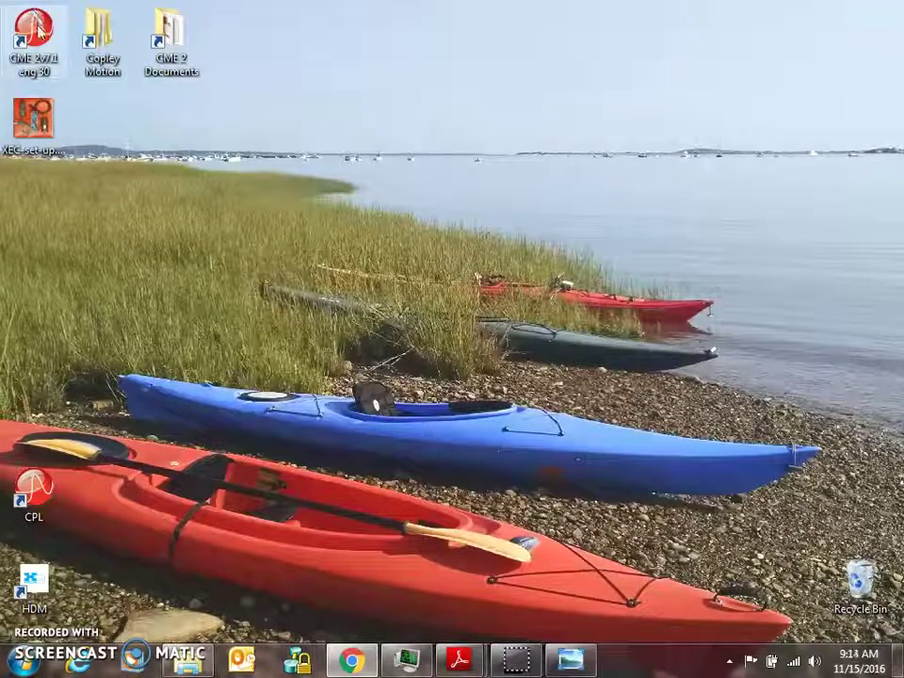
Launch CME 2, acknowledge the F12 Disables Amplifier notice, and nudge the main window.
{"action": "double_click", "coordinate": [34, 31]}
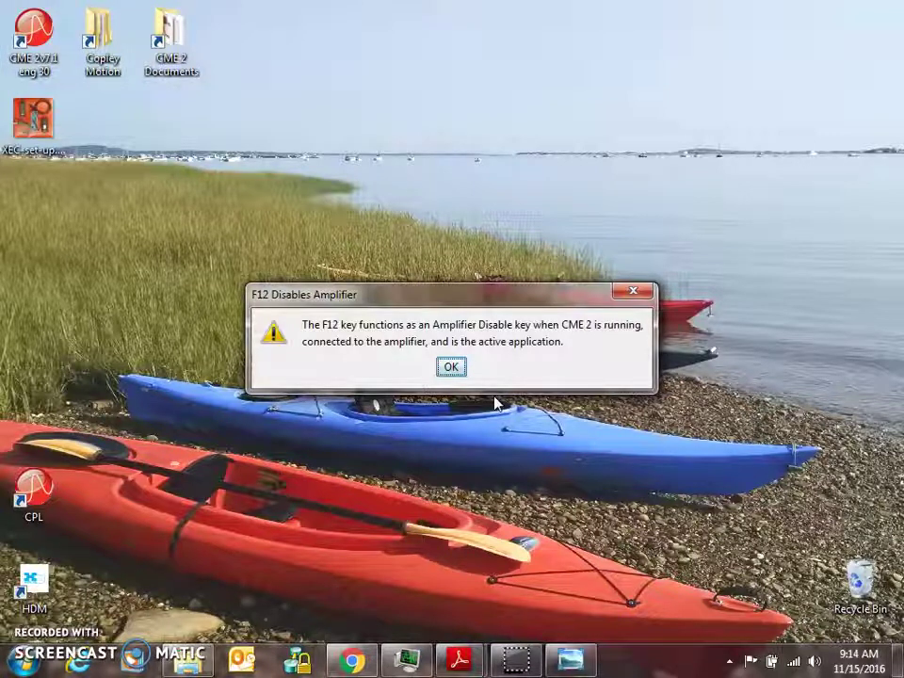
{"action": "left_click", "coordinate": [449, 369]}
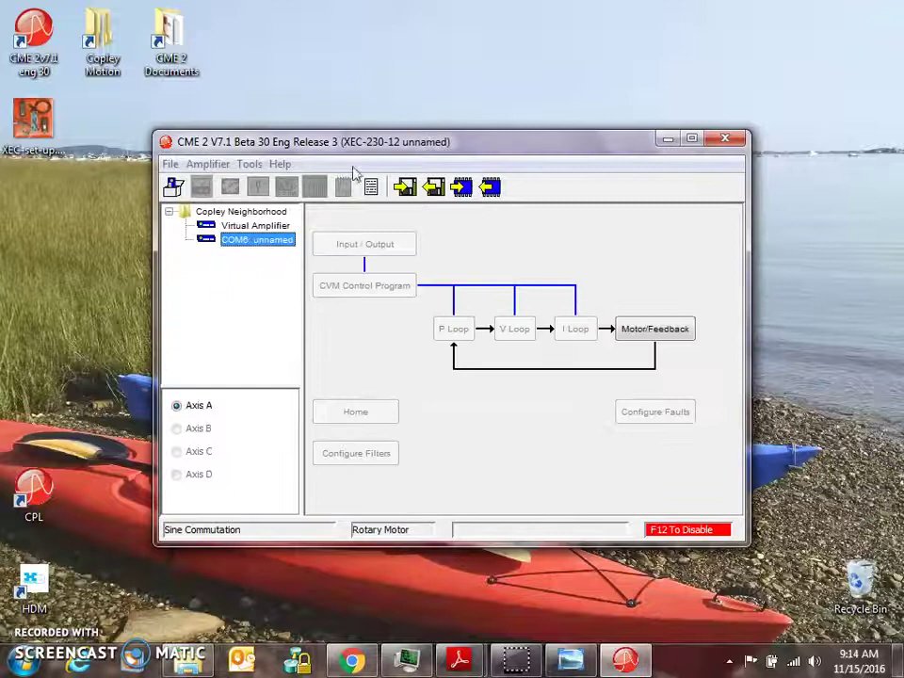
{"action": "left_click_drag", "start_coordinate": [394, 153], "coordinate": [387, 148]}
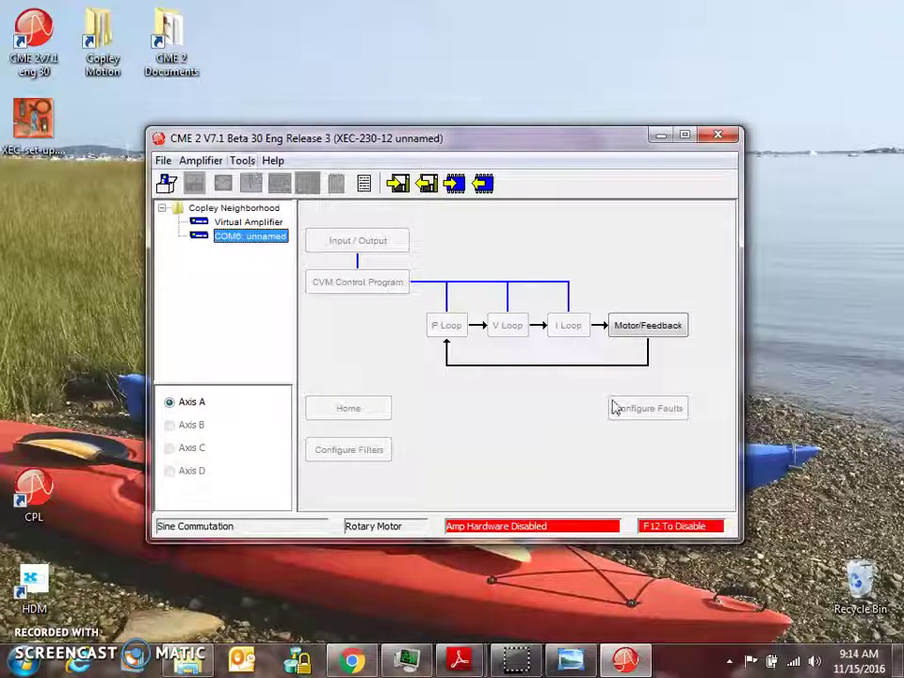
Run the Communications Wizard without saving, connecting via serial port COM6 at 115200 baud.
{"action": "left_click", "coordinate": [247, 162]}
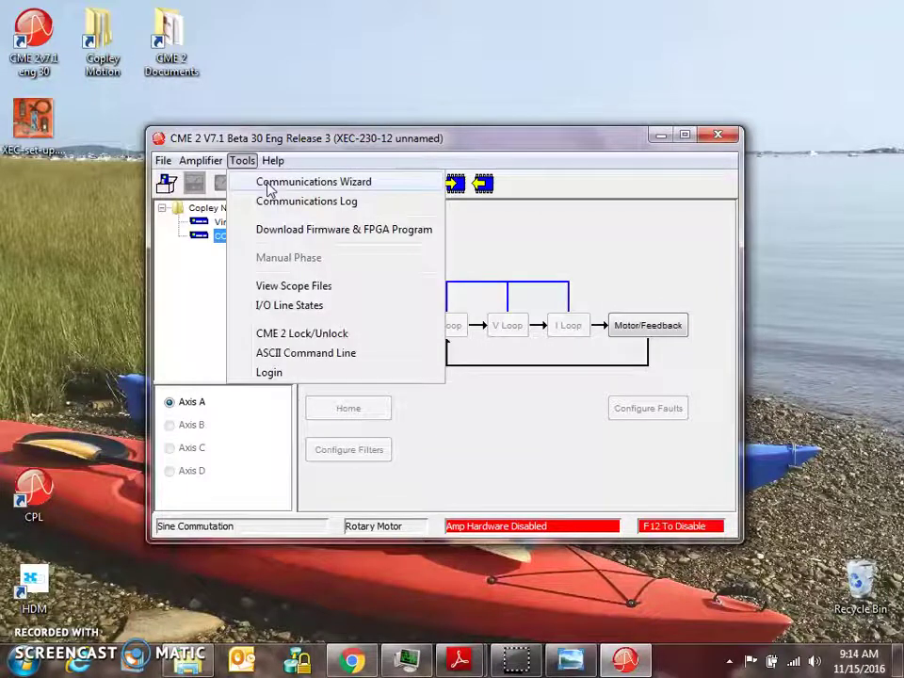
{"action": "left_click", "coordinate": [270, 190]}
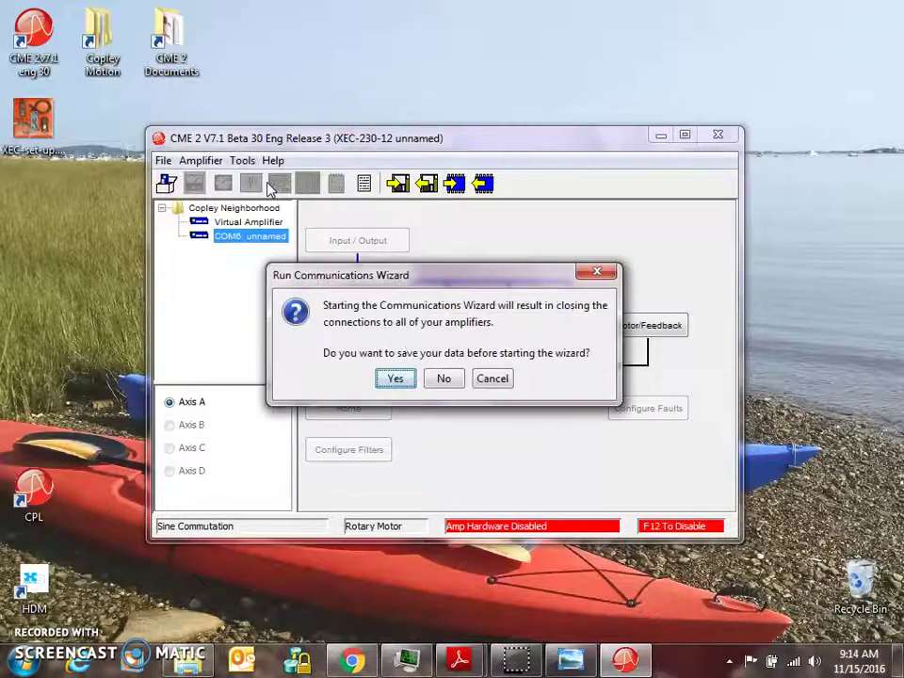
{"action": "left_click", "coordinate": [444, 380]}
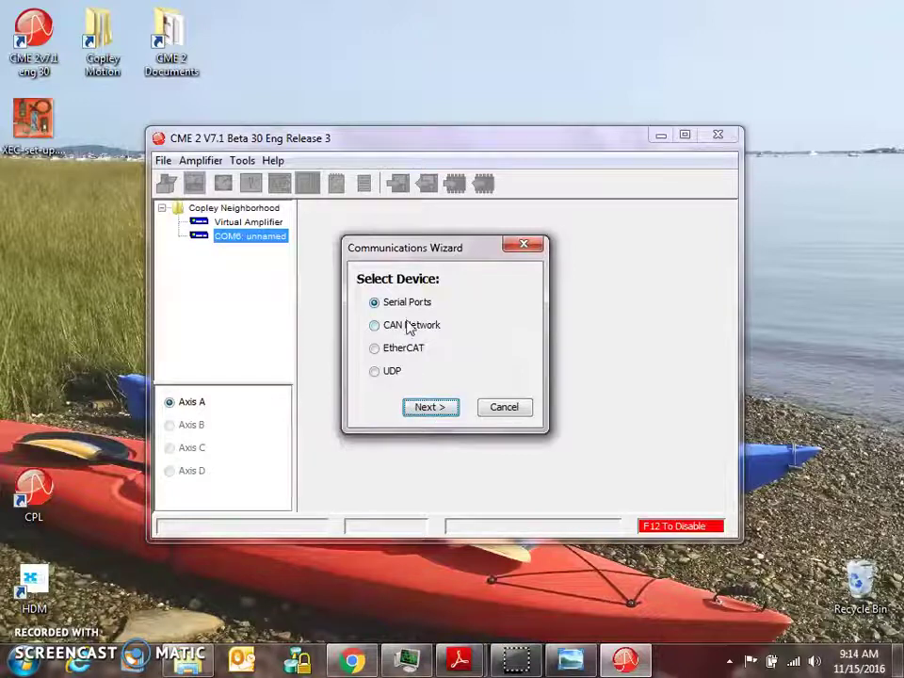
{"action": "left_click", "coordinate": [418, 412]}
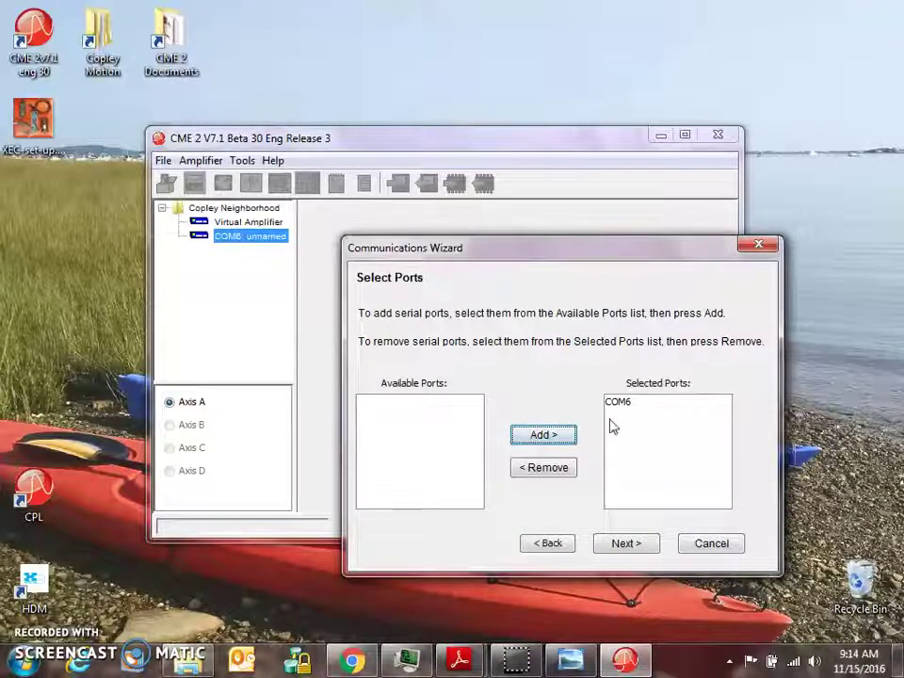
{"action": "left_click", "coordinate": [623, 548]}
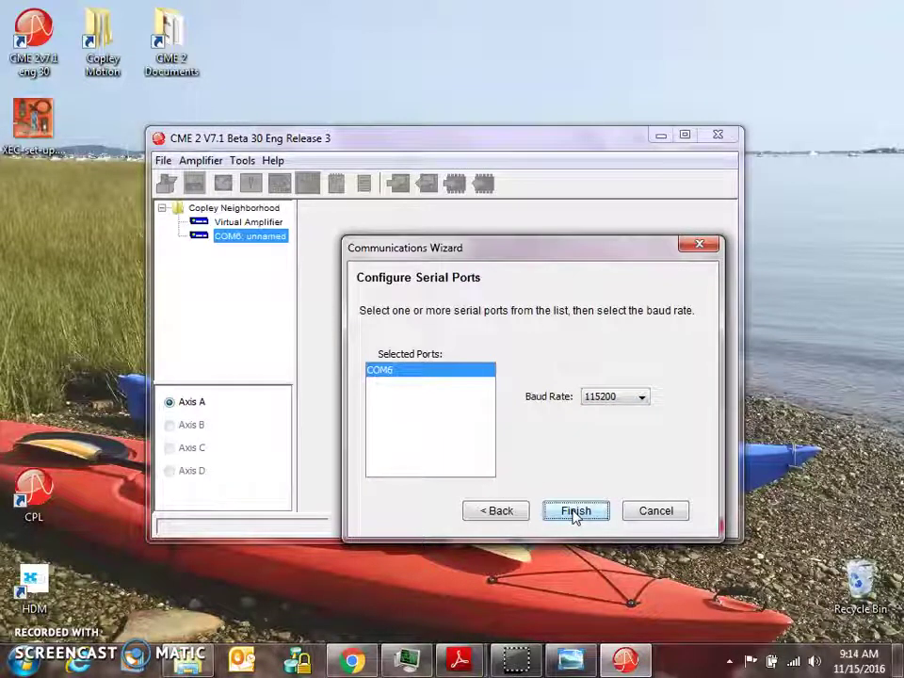
{"action": "left_click", "coordinate": [576, 513]}
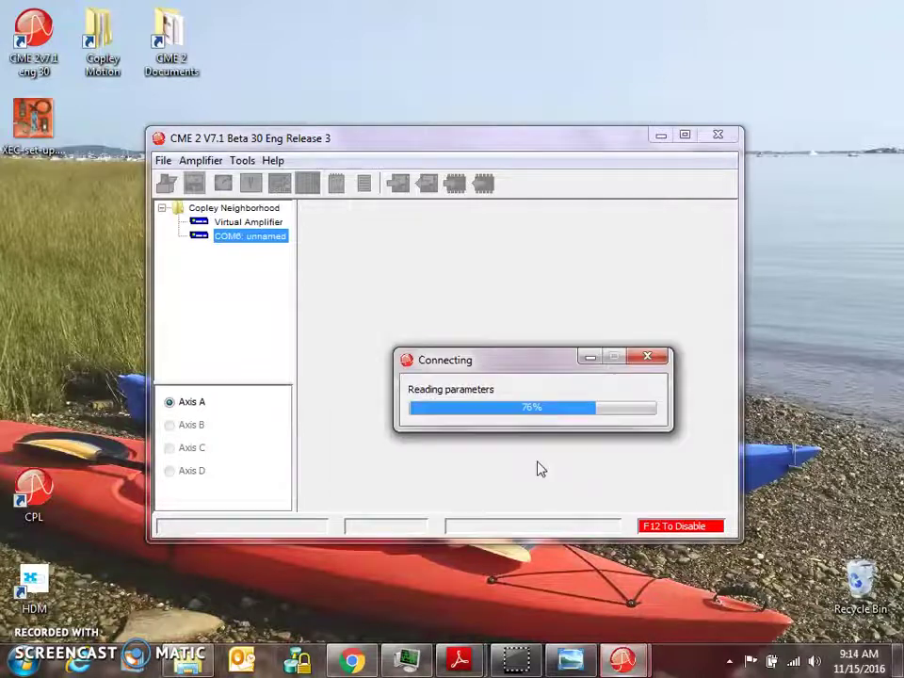
Let the COM6 connection finish reading drive parameters, then open Basic Setup.
{"action": "left_click_drag", "start_coordinate": [527, 363], "coordinate": [476, 310]}
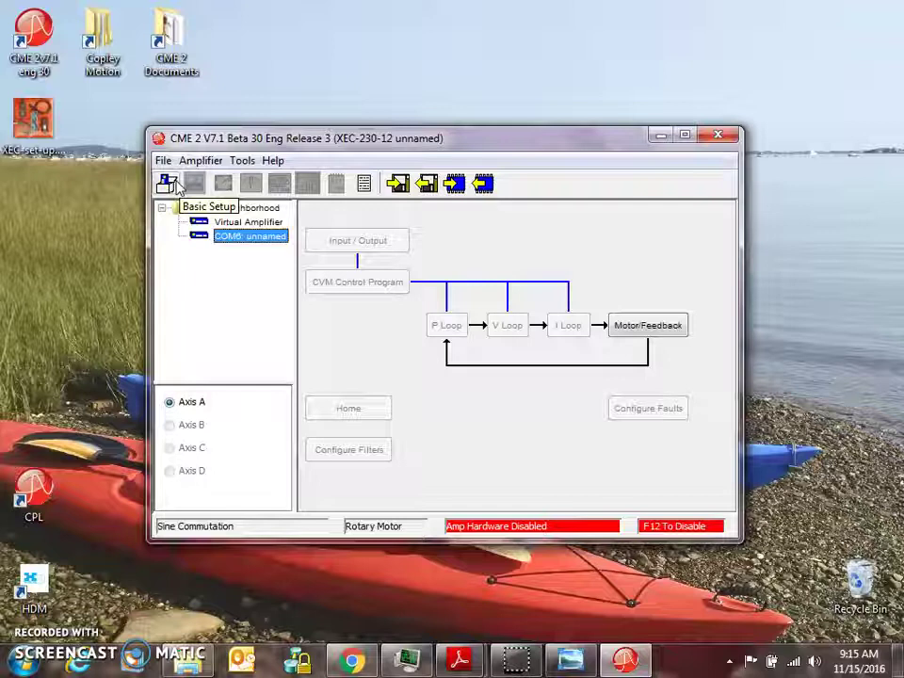
{"action": "left_click", "coordinate": [167, 183]}
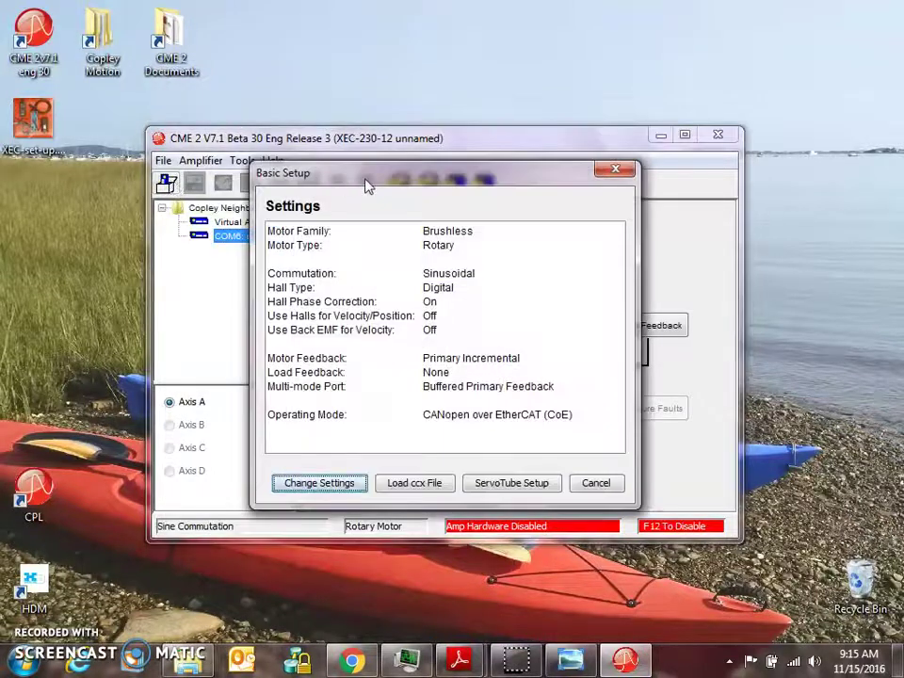
Keep the brushless rotary motor and choose BiSS motor feedback in Basic Setup.
{"action": "left_click_drag", "start_coordinate": [367, 186], "coordinate": [219, 195]}
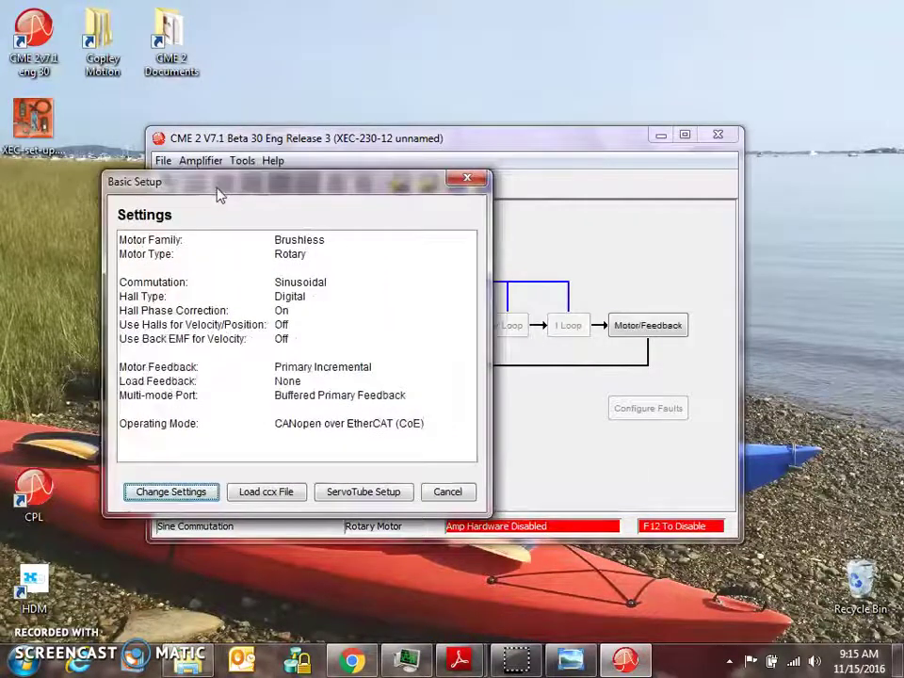
{"action": "left_click", "coordinate": [175, 491]}
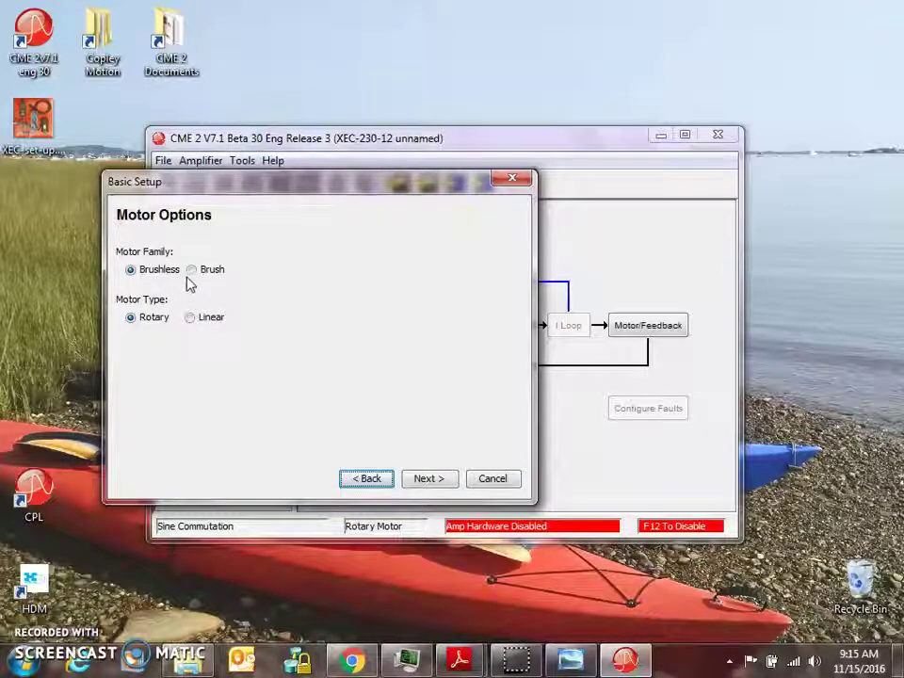
{"action": "left_click", "coordinate": [429, 479]}
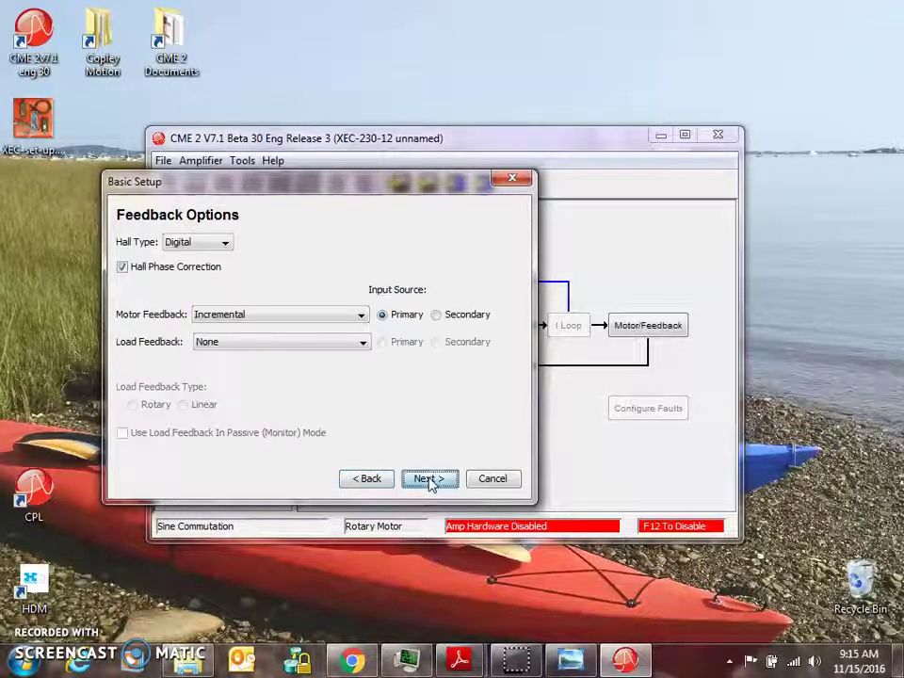
{"action": "left_click", "coordinate": [233, 316]}
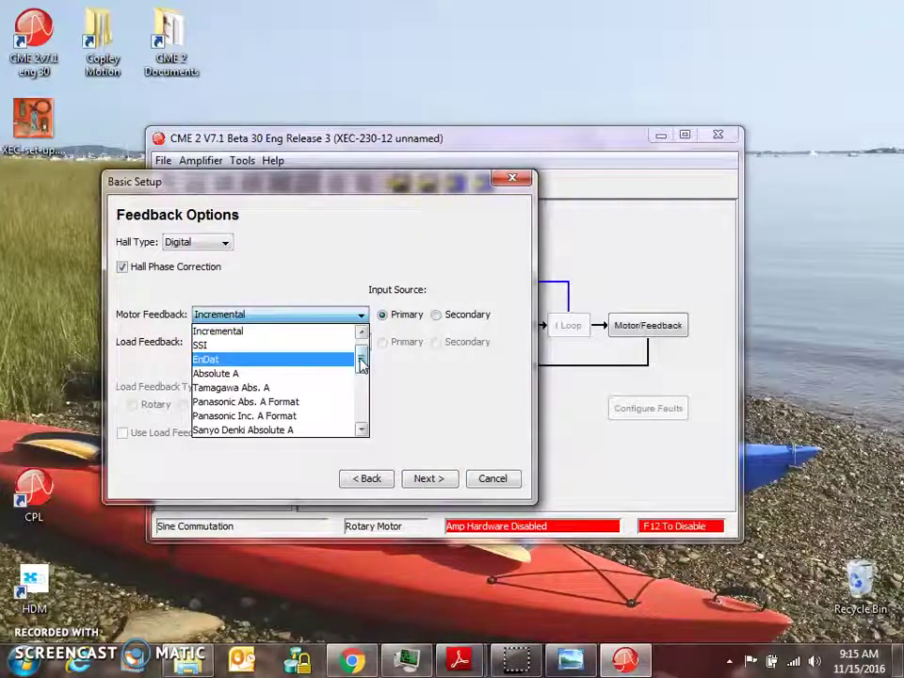
{"action": "left_click_drag", "start_coordinate": [361, 366], "coordinate": [361, 399]}
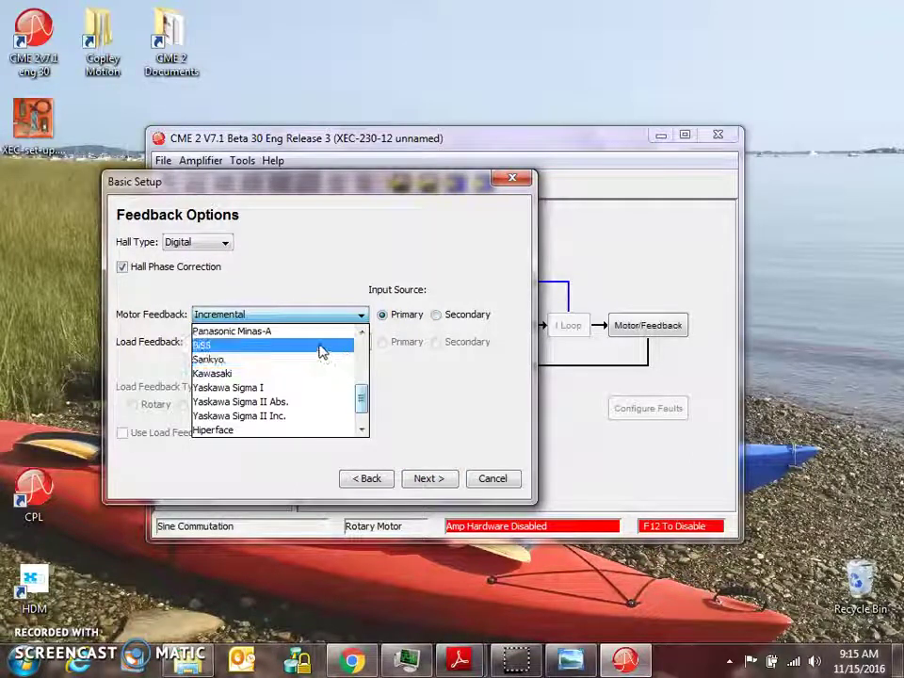
{"action": "left_click", "coordinate": [321, 347]}
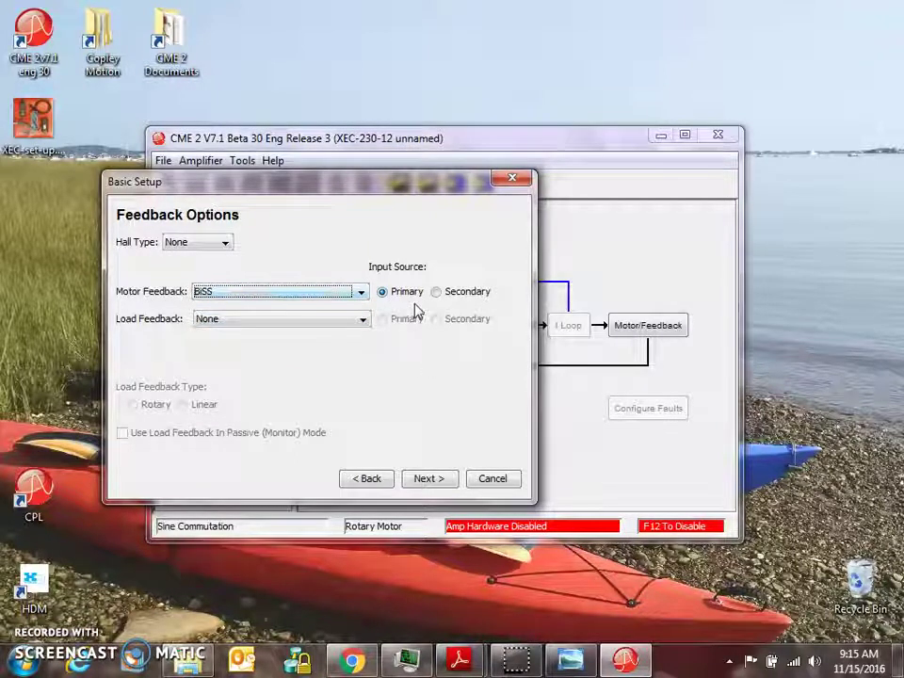
{"action": "left_click", "coordinate": [420, 480]}
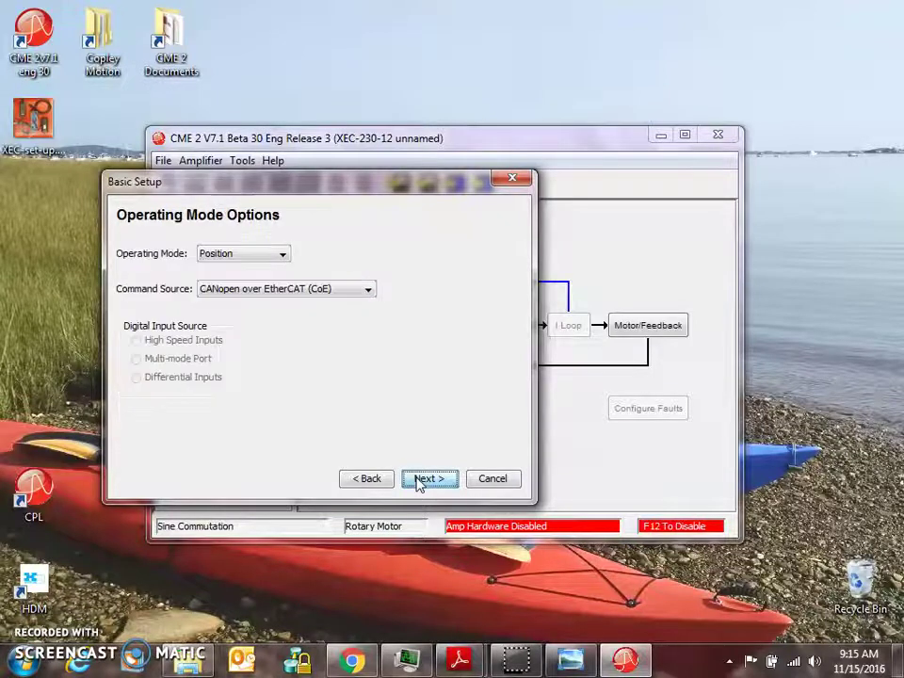
Keep Position operating mode with CANopen over EtherCAT as the command source.
{"action": "left_click", "coordinate": [218, 256]}
{"action": "left_click", "coordinate": [223, 302]}
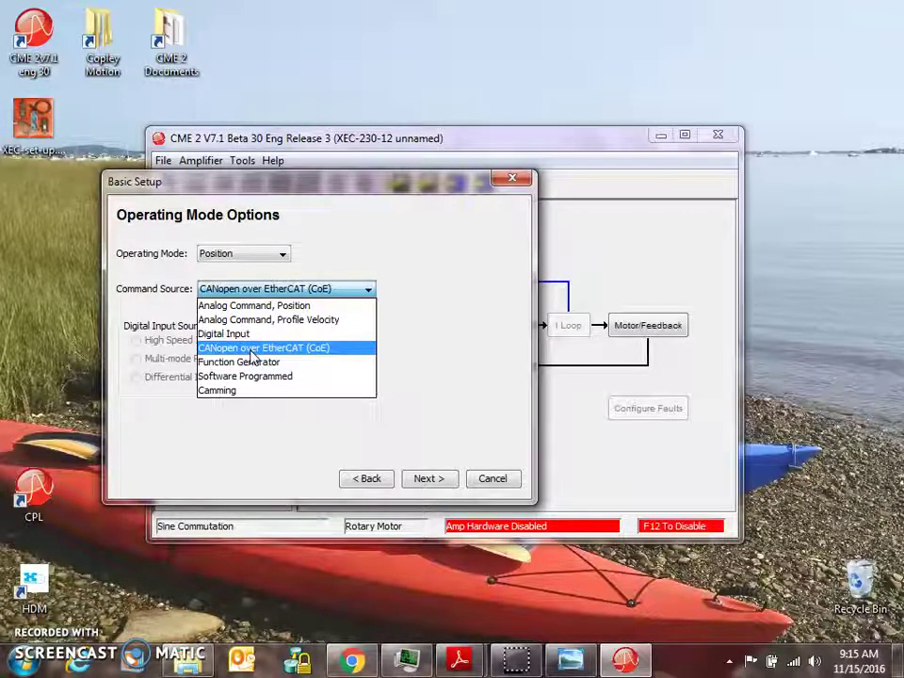
{"action": "left_click", "coordinate": [253, 352]}
{"action": "left_click", "coordinate": [435, 478]}
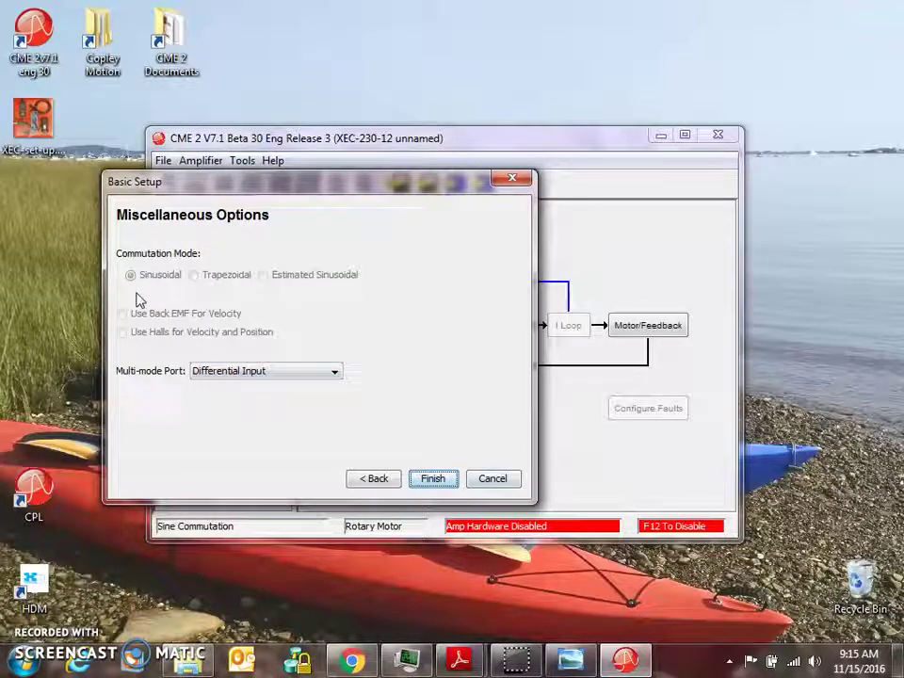
Set the multi-mode port to Emulated Motor Feedback, then finish and save to flash.
{"action": "left_click", "coordinate": [233, 373]}
{"action": "left_click", "coordinate": [233, 403]}
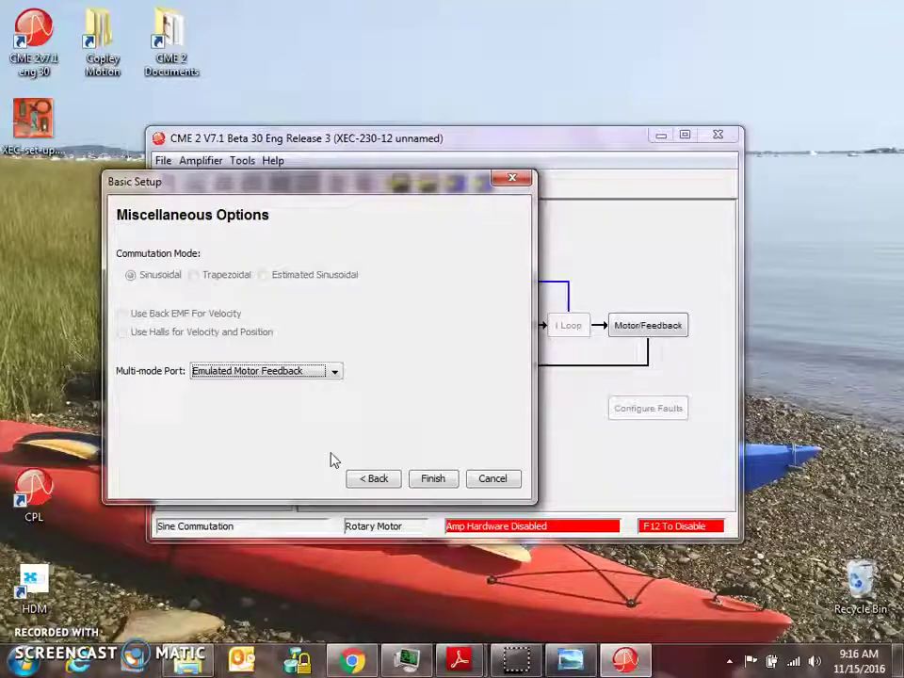
{"action": "left_click", "coordinate": [432, 481]}
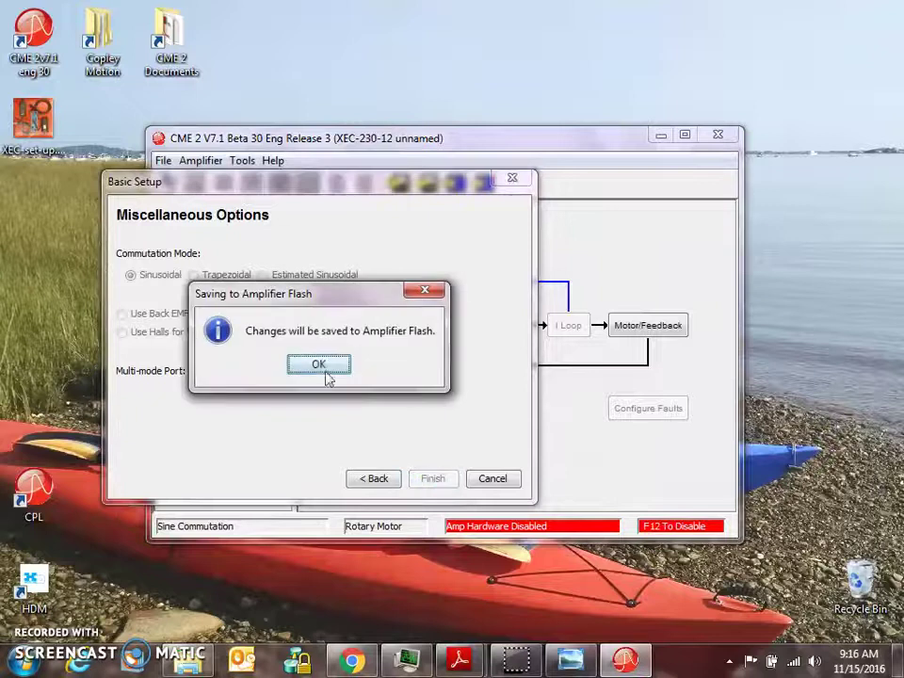
{"action": "left_click", "coordinate": [319, 366]}
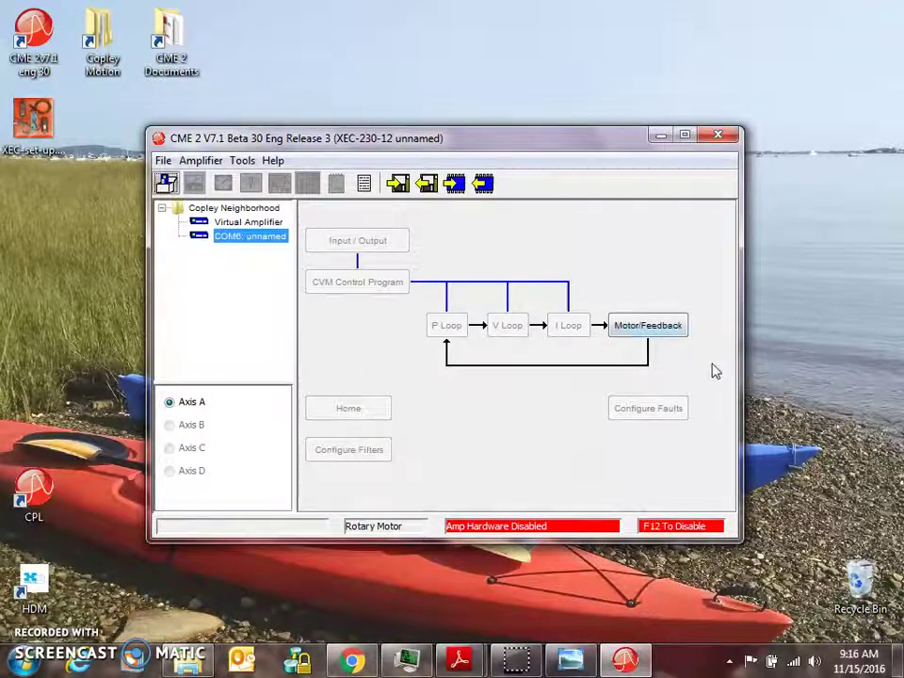
{"action": "left_click", "coordinate": [628, 331]}
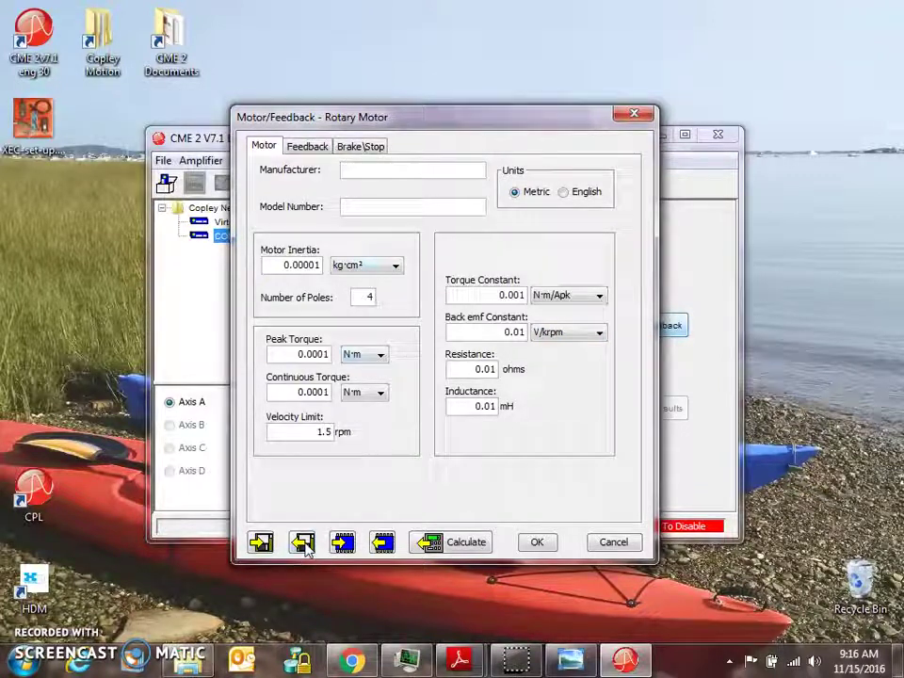
{"action": "left_click", "coordinate": [302, 543]}
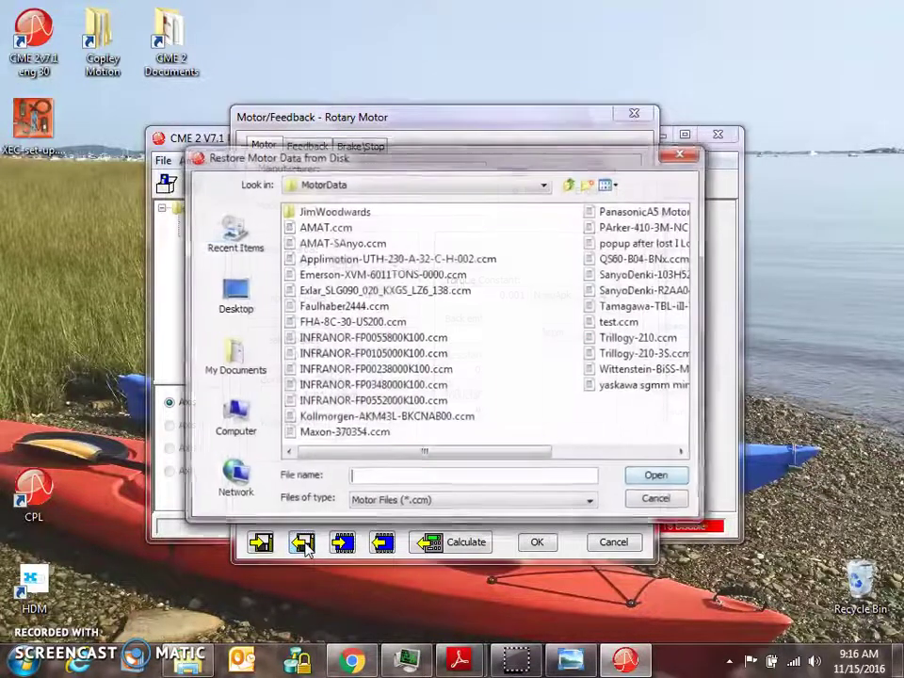
{"action": "left_click", "coordinate": [616, 260]}
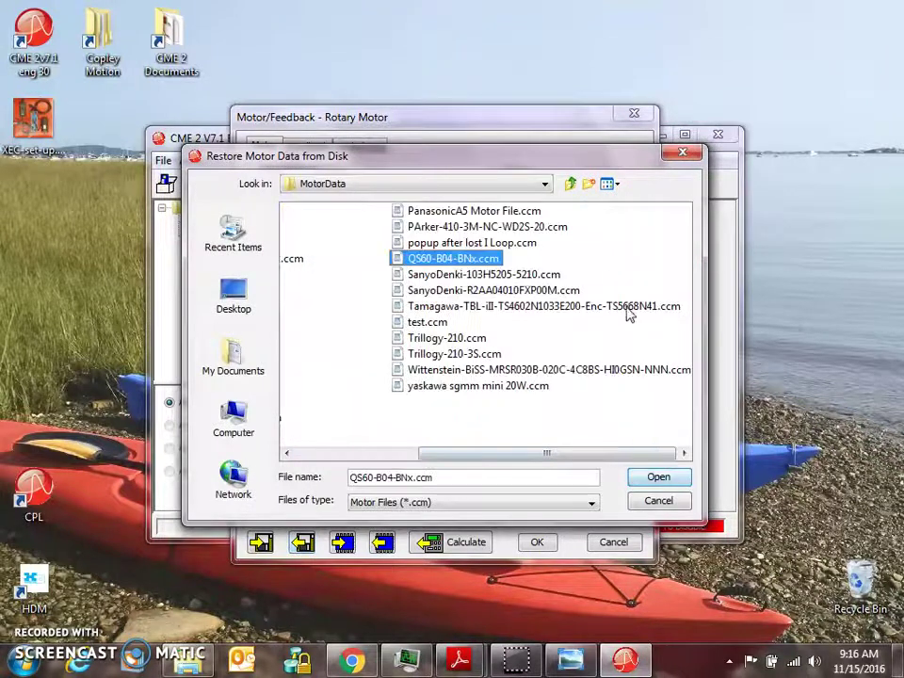
{"action": "left_click", "coordinate": [640, 480]}
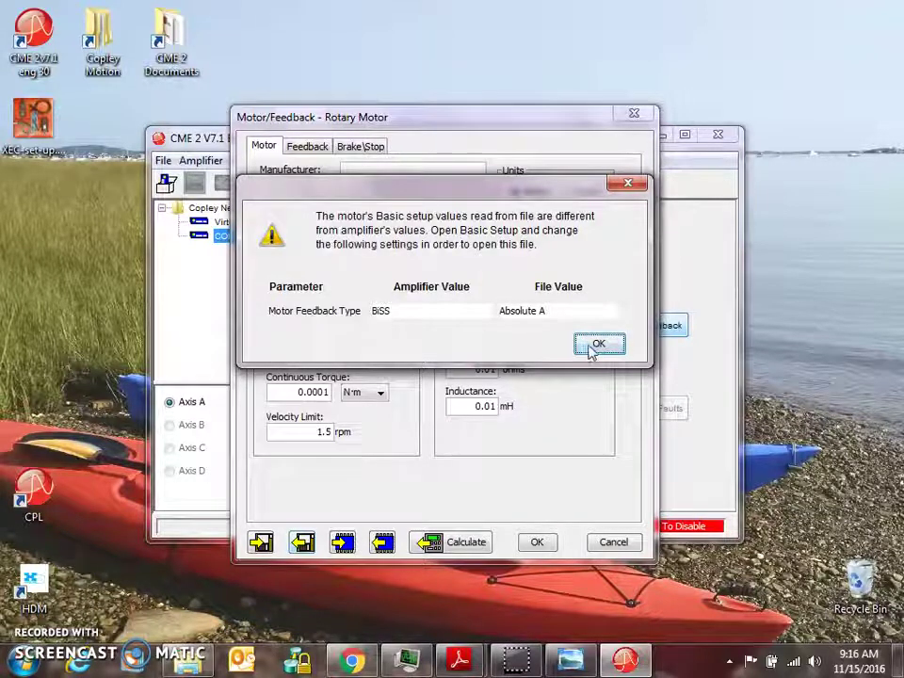
{"action": "left_click", "coordinate": [597, 345]}
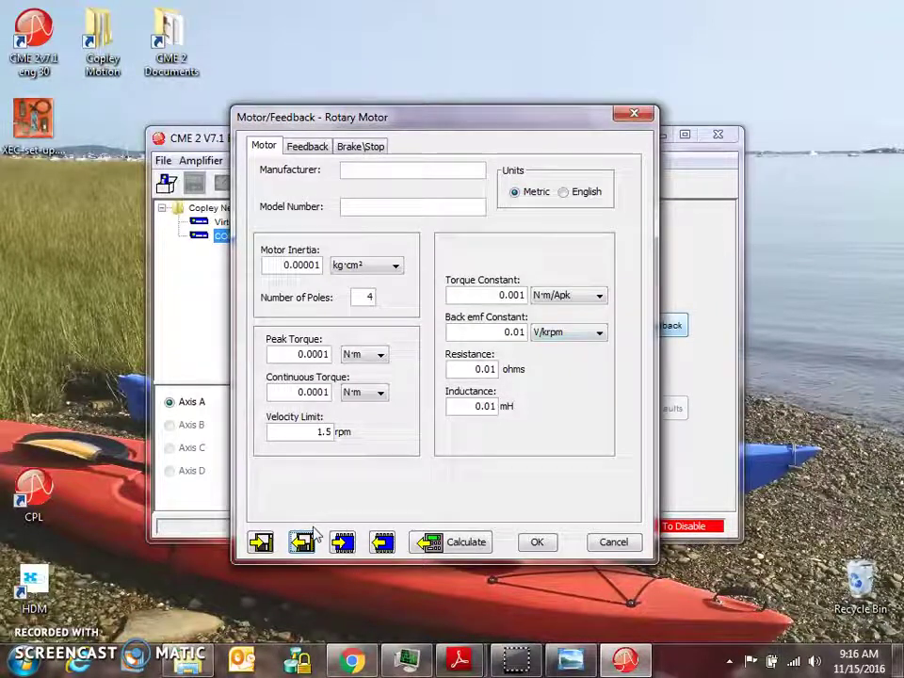
{"action": "left_click", "coordinate": [636, 116]}
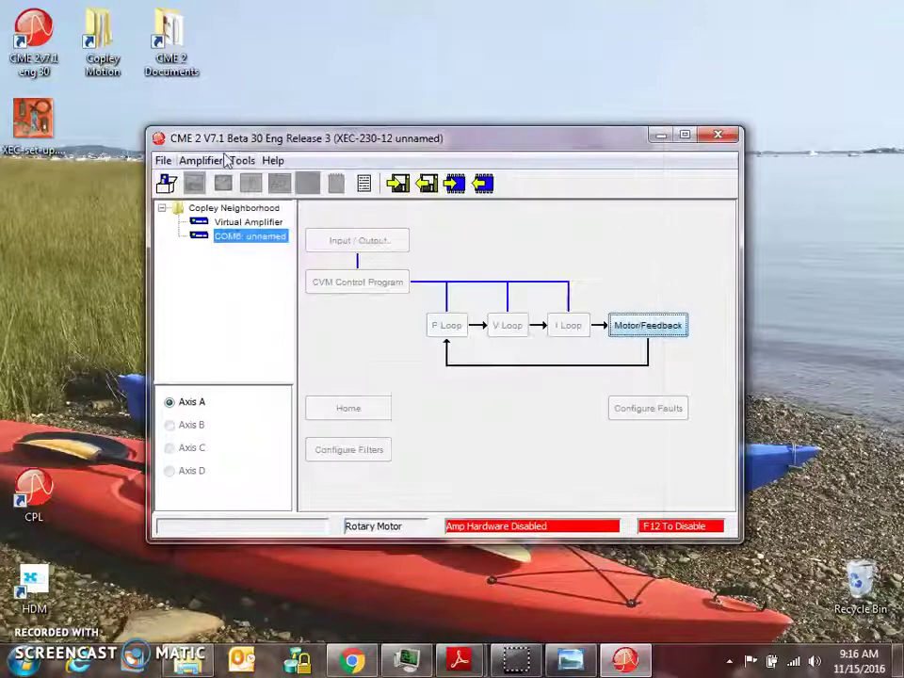
Reopen Basic Setup's Change Settings and return to the Feedback Options page.
{"action": "left_click", "coordinate": [166, 182]}
{"action": "left_click", "coordinate": [307, 483]}
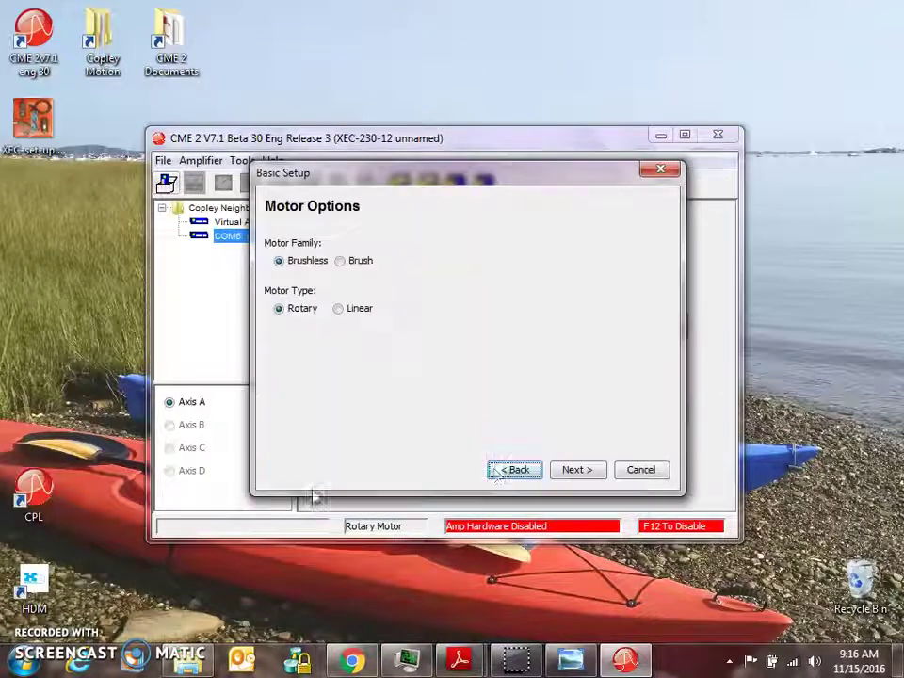
{"action": "left_click", "coordinate": [561, 475]}
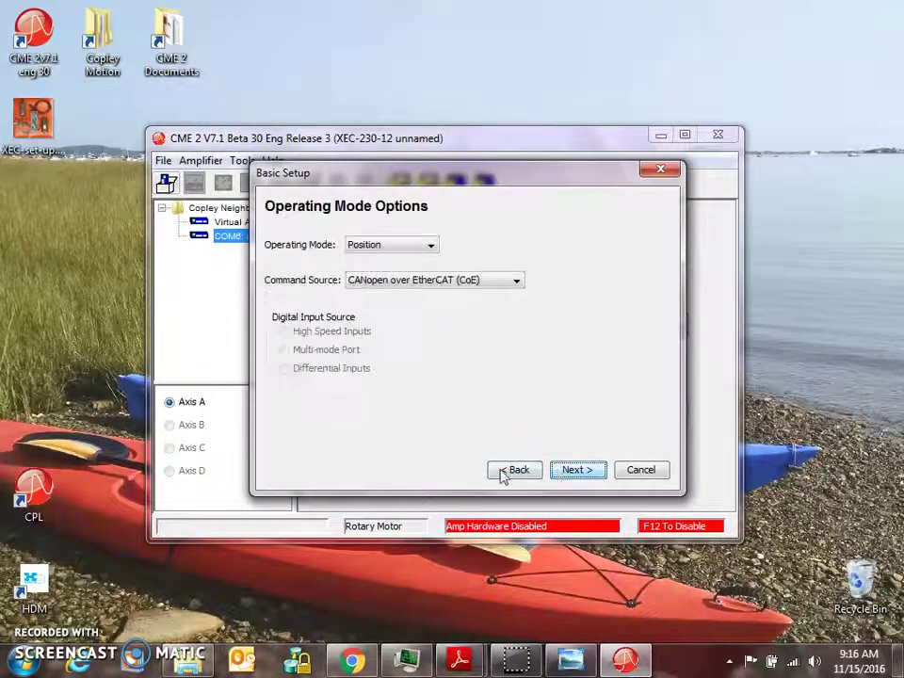
{"action": "left_click", "coordinate": [501, 472]}
{"action": "left_click", "coordinate": [414, 285]}
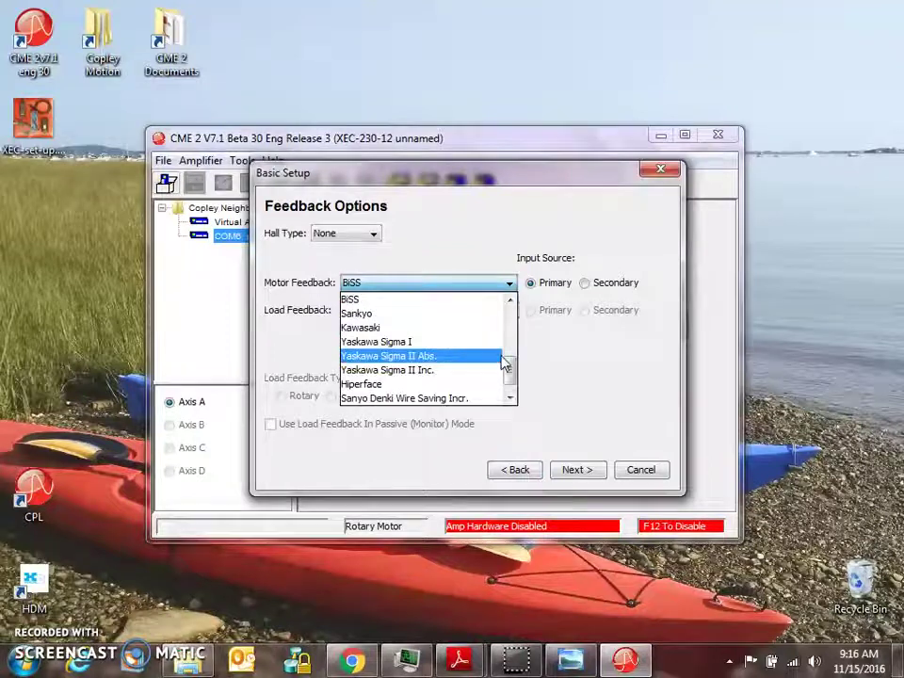
{"action": "left_click_drag", "start_coordinate": [505, 362], "coordinate": [508, 346]}
{"action": "left_click", "coordinate": [440, 291]}
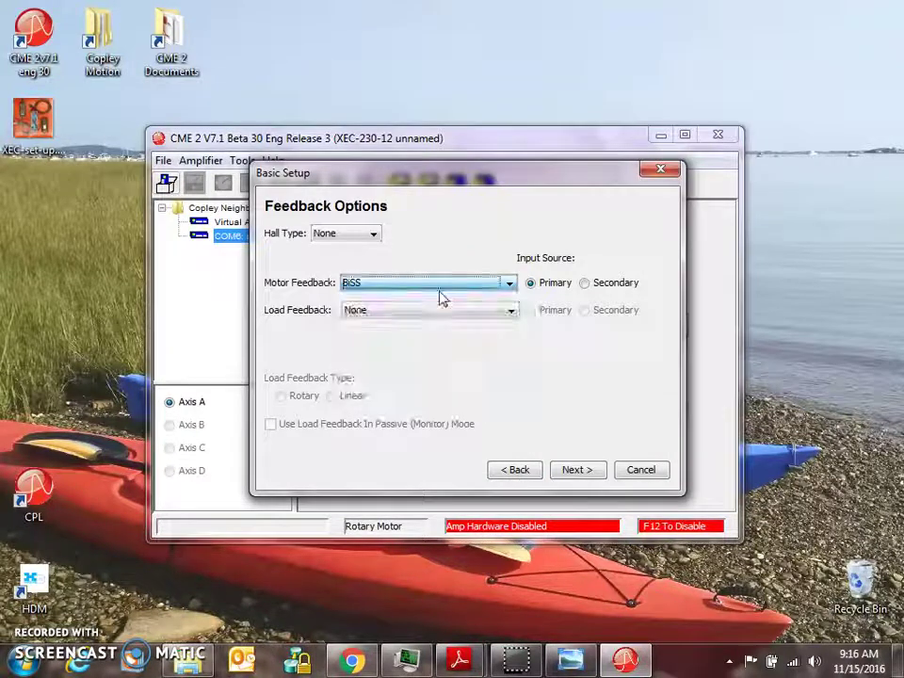
Choose Absolute A as the motor feedback type, finish, and save to amplifier flash.
{"action": "left_click", "coordinate": [509, 284]}
{"action": "left_click_drag", "start_coordinate": [513, 346], "coordinate": [510, 323]}
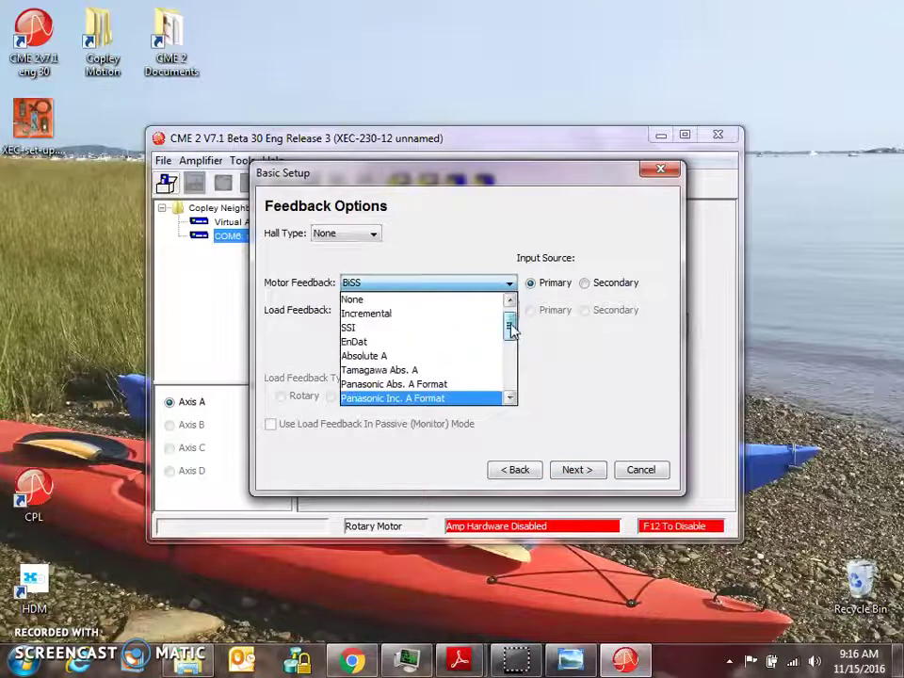
{"action": "left_click", "coordinate": [470, 356]}
{"action": "left_click", "coordinate": [575, 471]}
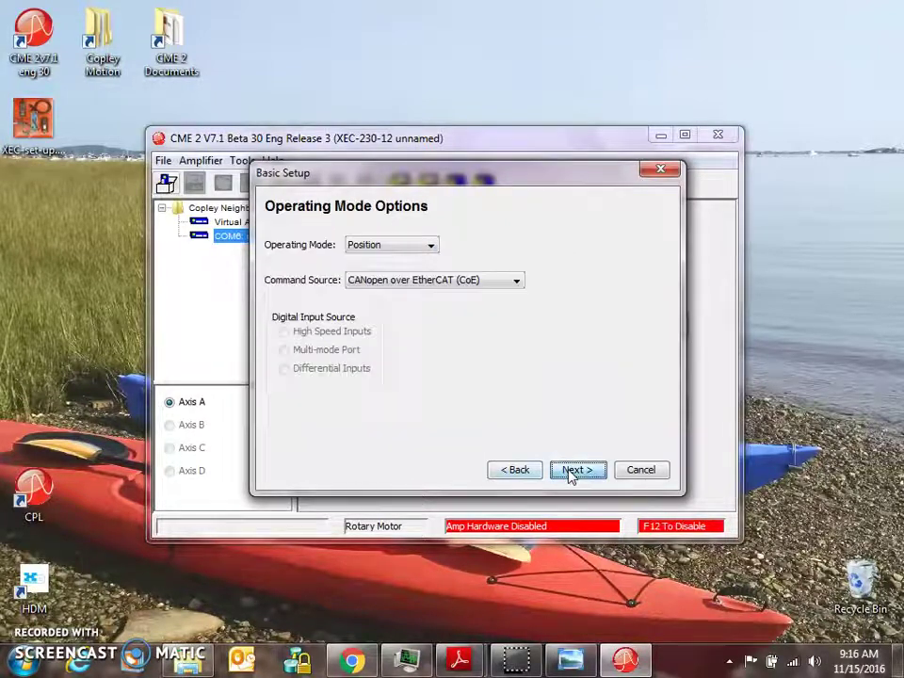
{"action": "left_click", "coordinate": [574, 476]}
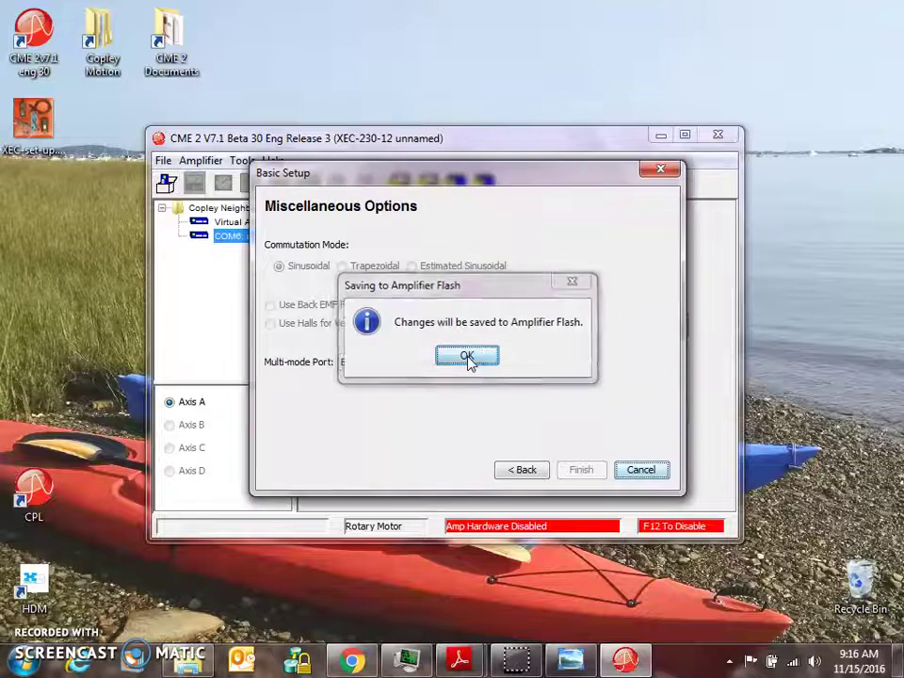
{"action": "left_click", "coordinate": [468, 357]}
Restore motor data from QS60-B04-BNx.ccm and view its feedback details (20 bits, 65,536 turns).
{"action": "left_click", "coordinate": [654, 334]}
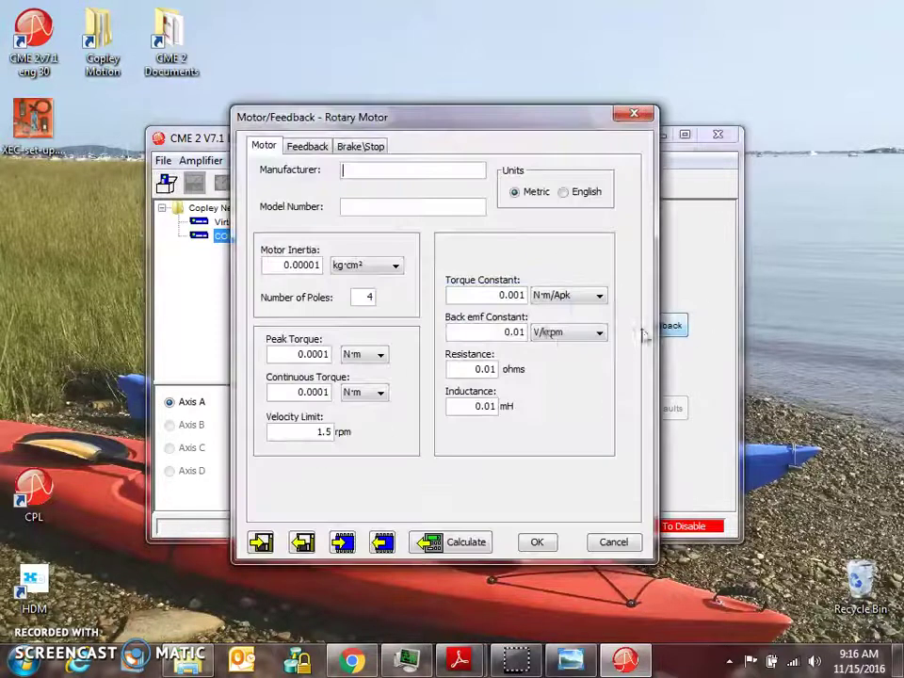
{"action": "left_click", "coordinate": [302, 544]}
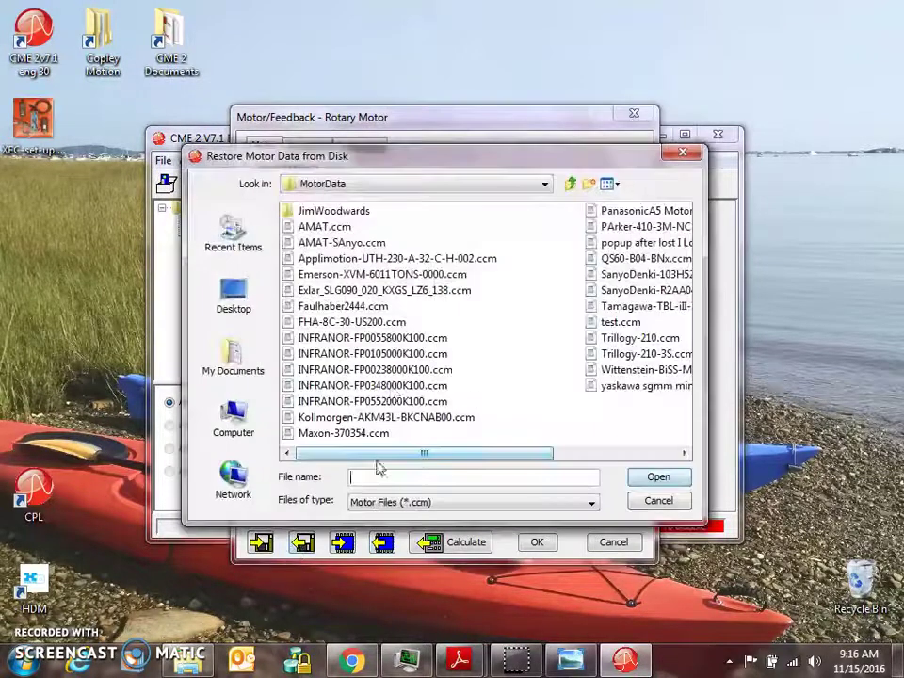
{"action": "left_click", "coordinate": [471, 204]}
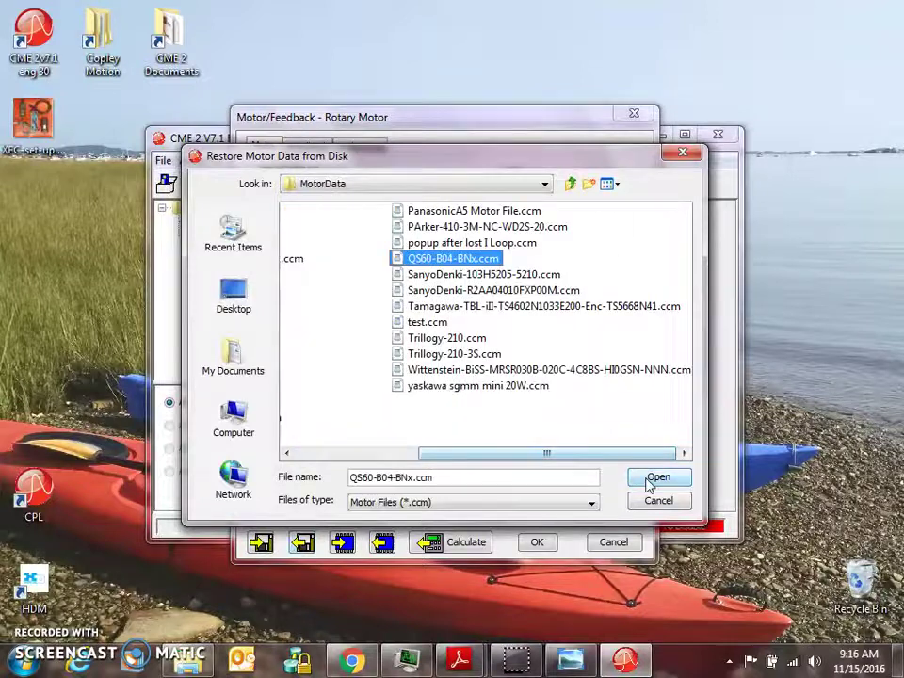
{"action": "left_click", "coordinate": [656, 479]}
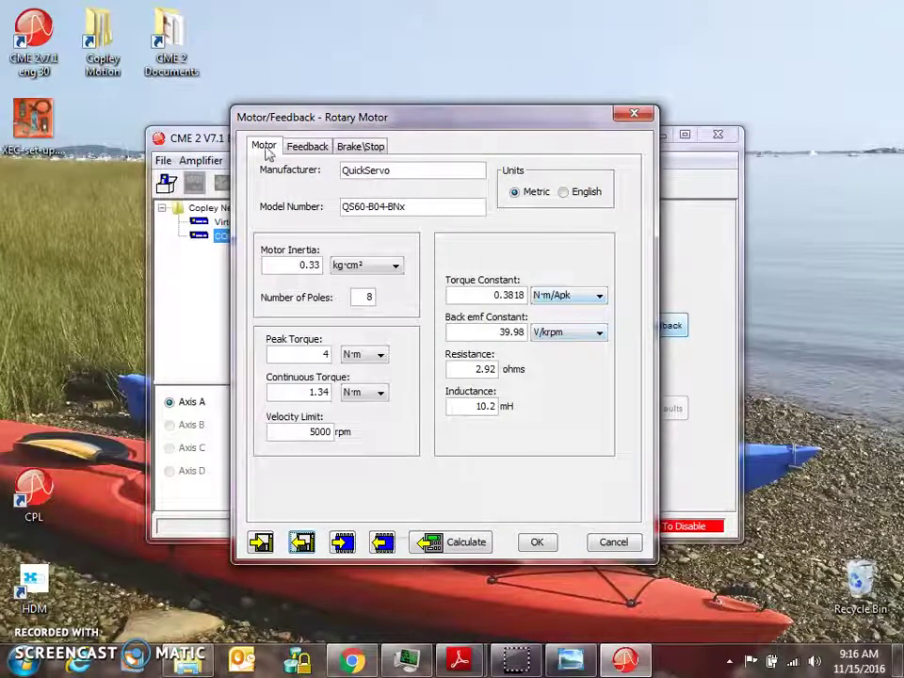
{"action": "left_click", "coordinate": [303, 148]}
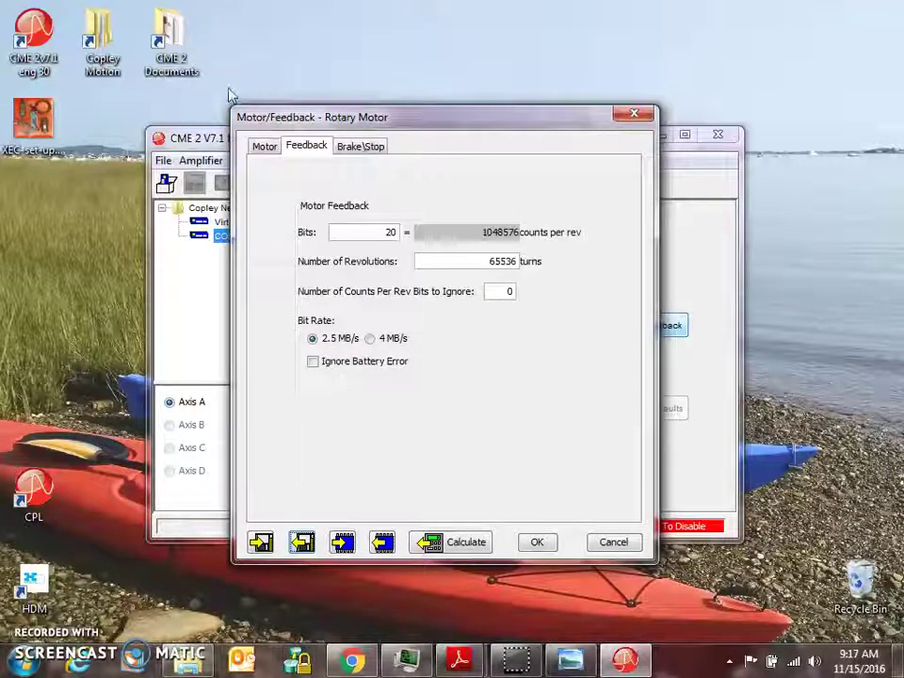
Review the QS60-B04-BNx poles and torque values, edit the velocity limit, and dismiss the range error.
{"action": "left_click", "coordinate": [264, 150]}
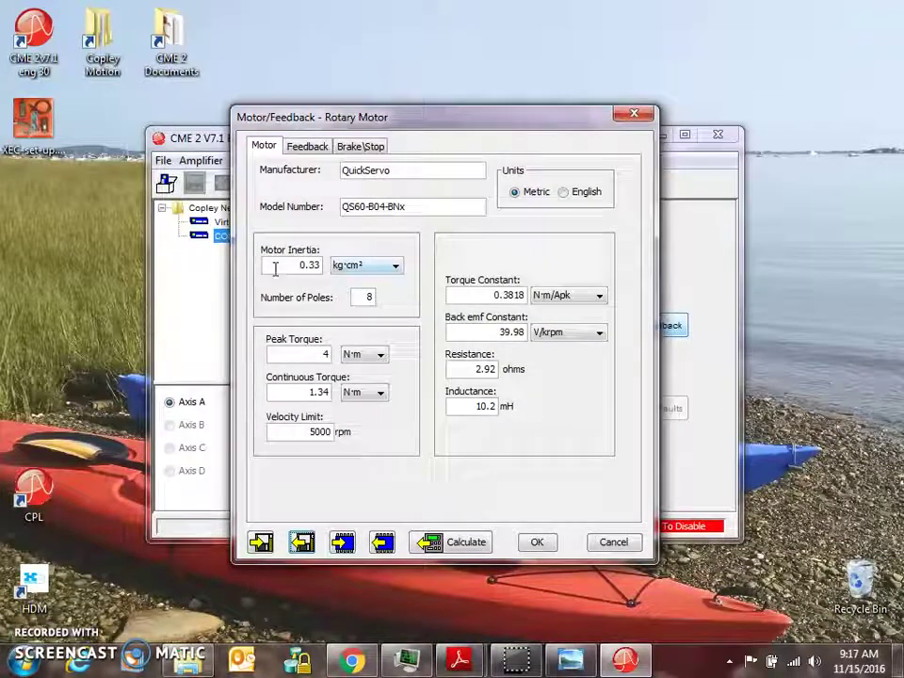
{"action": "double_click", "coordinate": [367, 297]}
{"action": "double_click", "coordinate": [325, 354]}
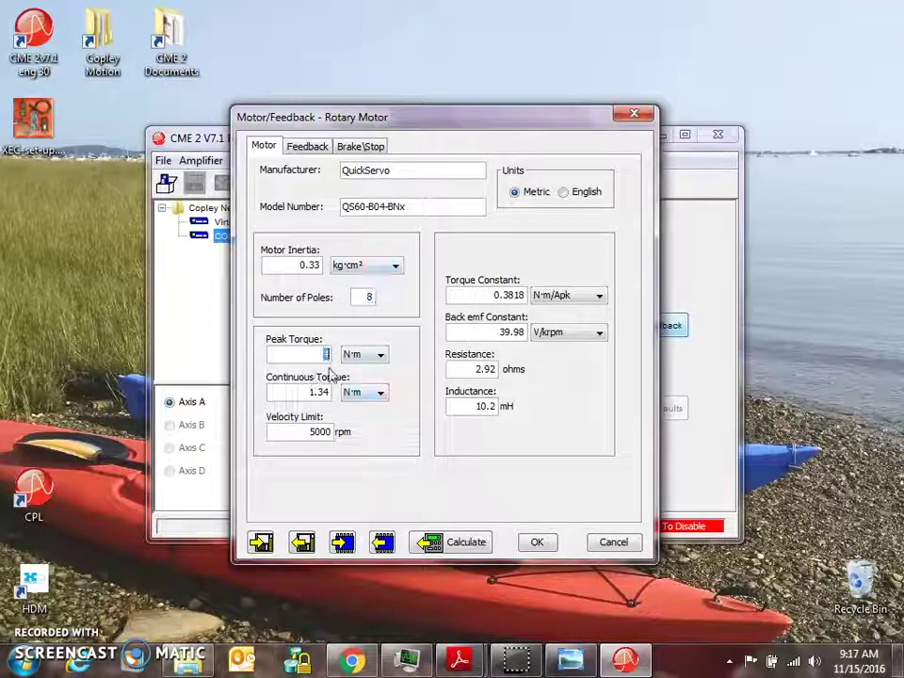
{"action": "double_click", "coordinate": [307, 392]}
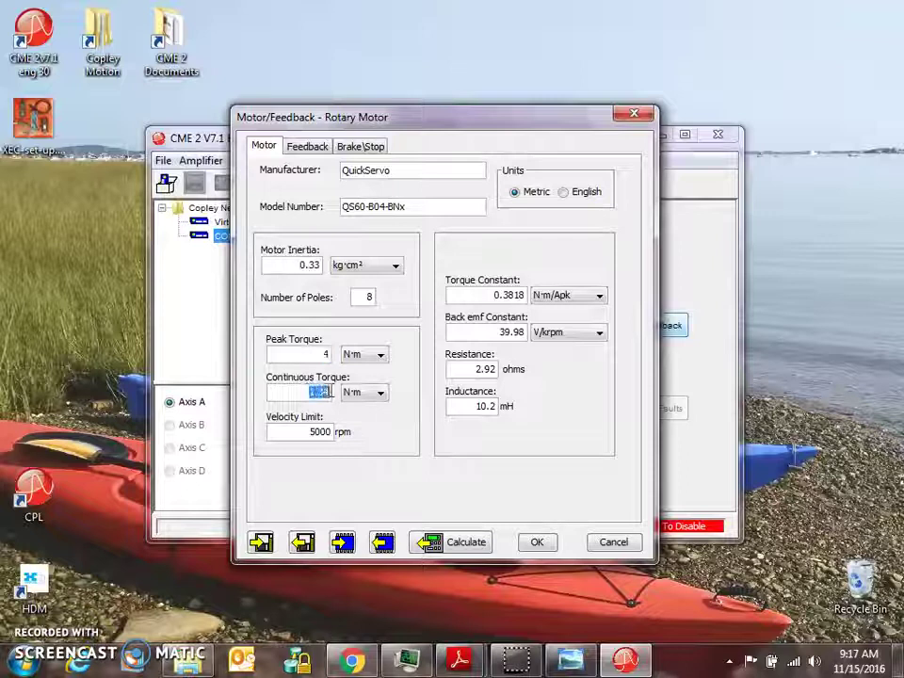
{"action": "left_click_drag", "start_coordinate": [311, 433], "coordinate": [337, 432]}
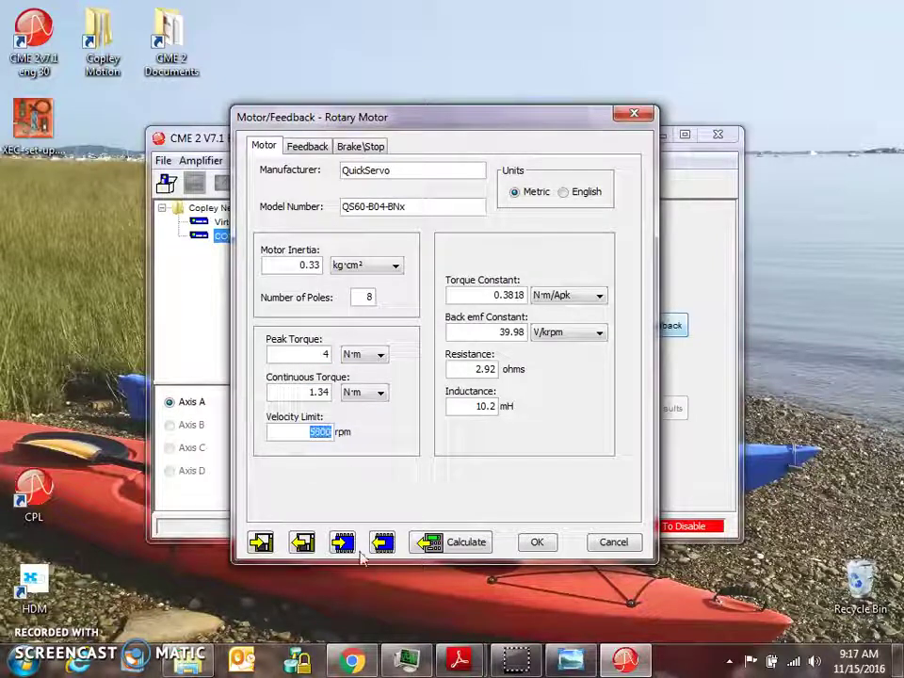
{"action": "left_click", "coordinate": [313, 432]}
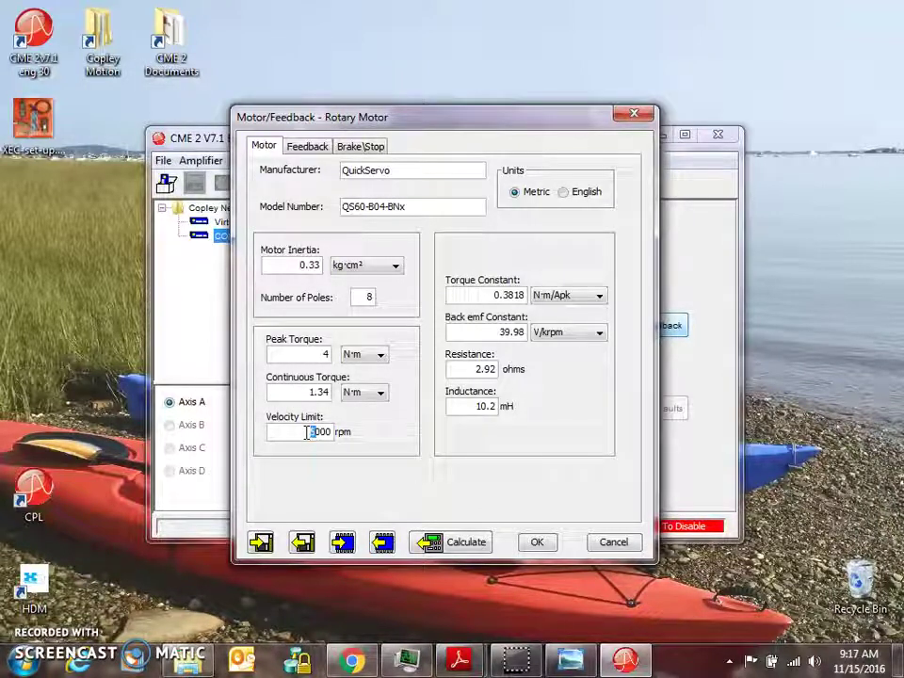
{"action": "key", "text": "Tab"}
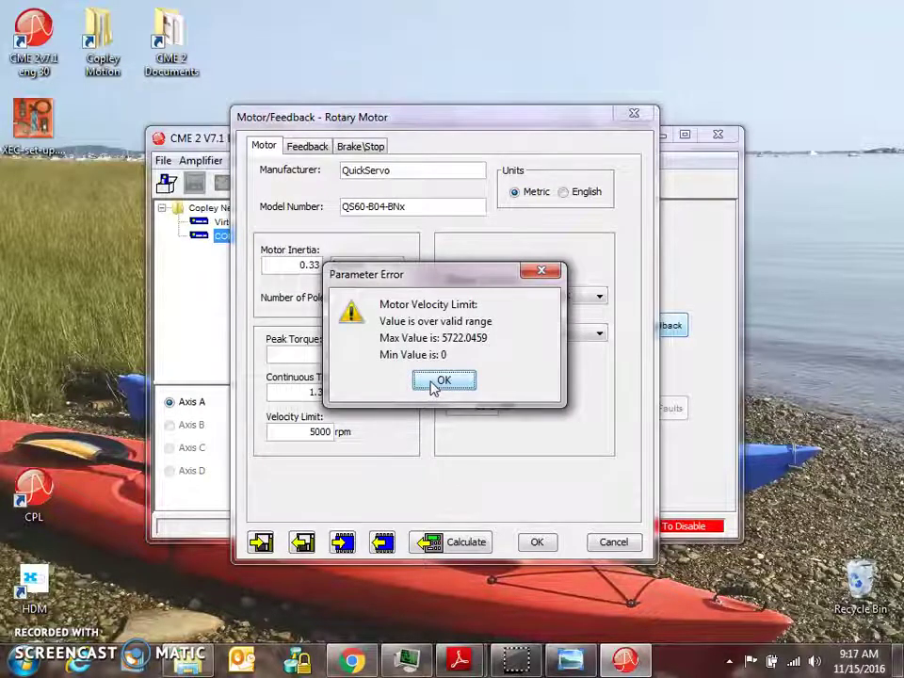
{"action": "left_click", "coordinate": [434, 381]}
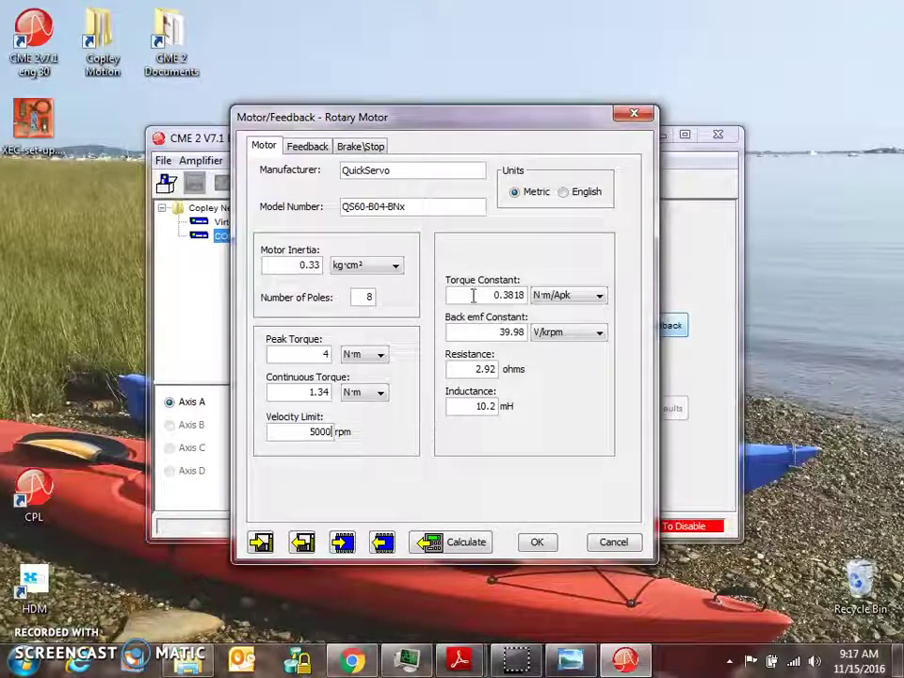
Switch the back emf constant to V/rad/s and back to V/krpm, showing 39.98 V/krpm.
{"action": "left_click", "coordinate": [546, 340]}
{"action": "left_click", "coordinate": [545, 365]}
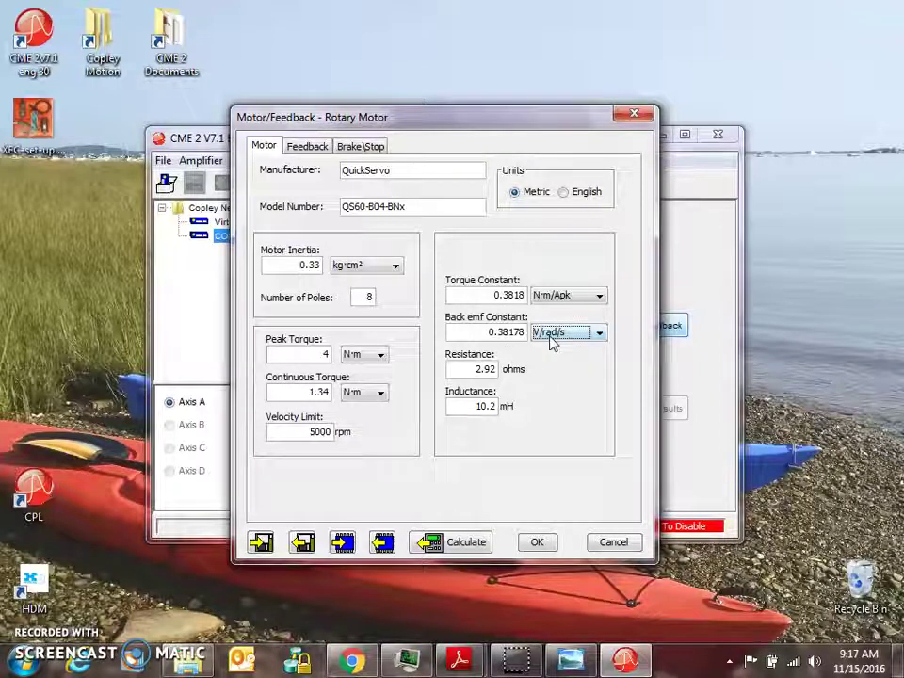
{"action": "left_click", "coordinate": [553, 339]}
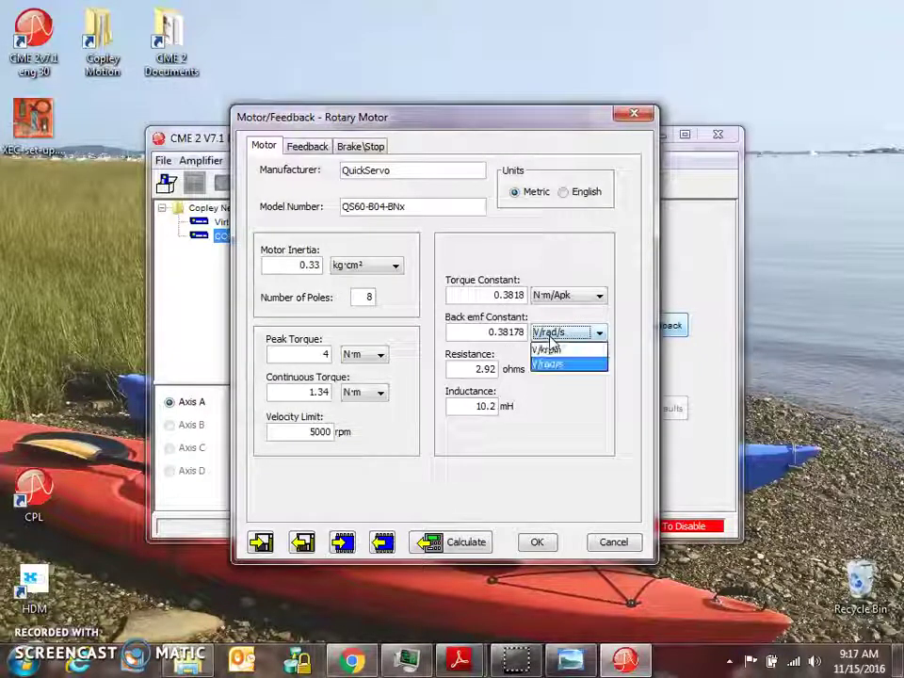
{"action": "left_click", "coordinate": [550, 348]}
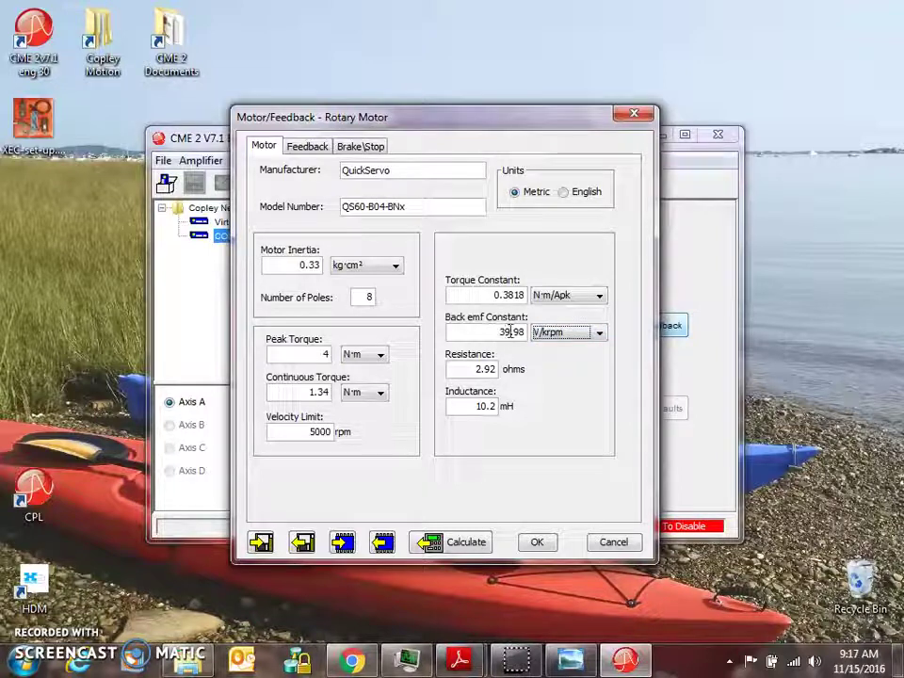
{"action": "double_click", "coordinate": [480, 339]}
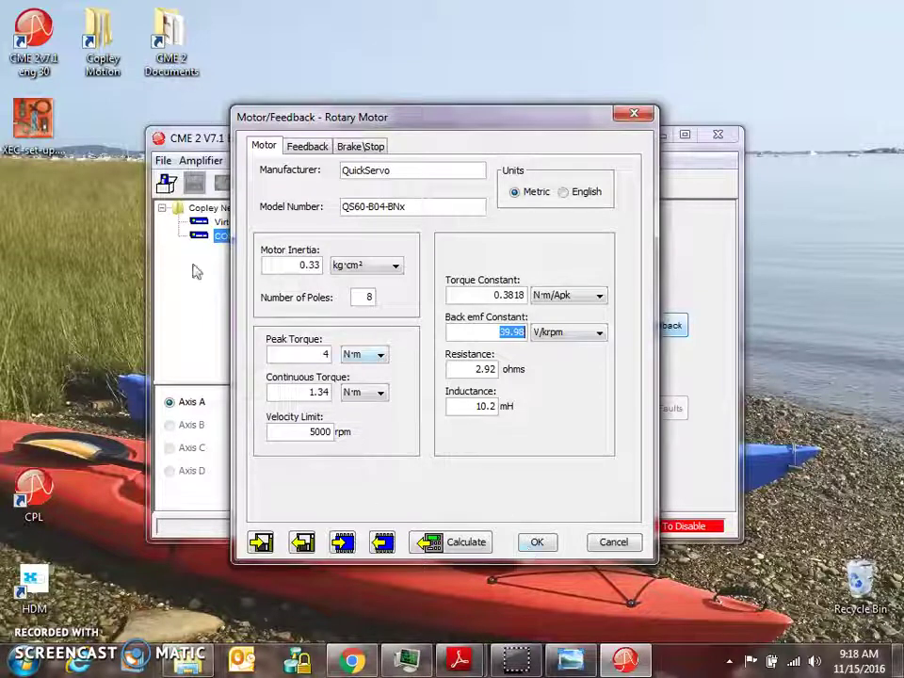
Accept the calculated amplifier settings, choose Use File Values, and save the QS60-B04-BNx data to flash.
{"action": "left_click", "coordinate": [461, 543]}
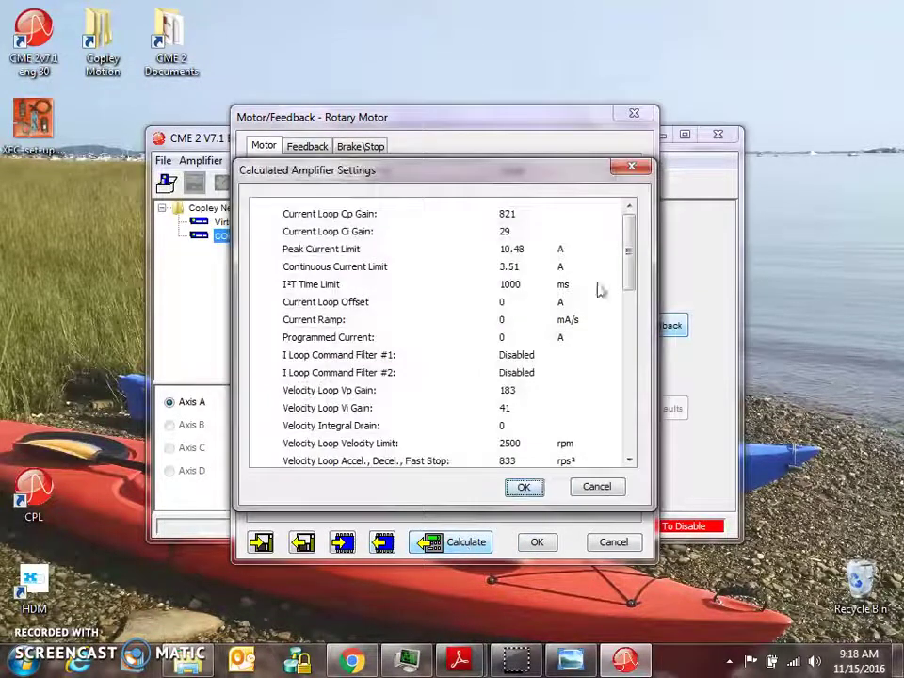
{"action": "mouse_move", "coordinate": [476, 187]}
{"action": "left_mouse_down"}
{"action": "mouse_move", "coordinate": [237, 131]}
{"action": "mouse_move", "coordinate": [260, 126]}
{"action": "left_mouse_up"}
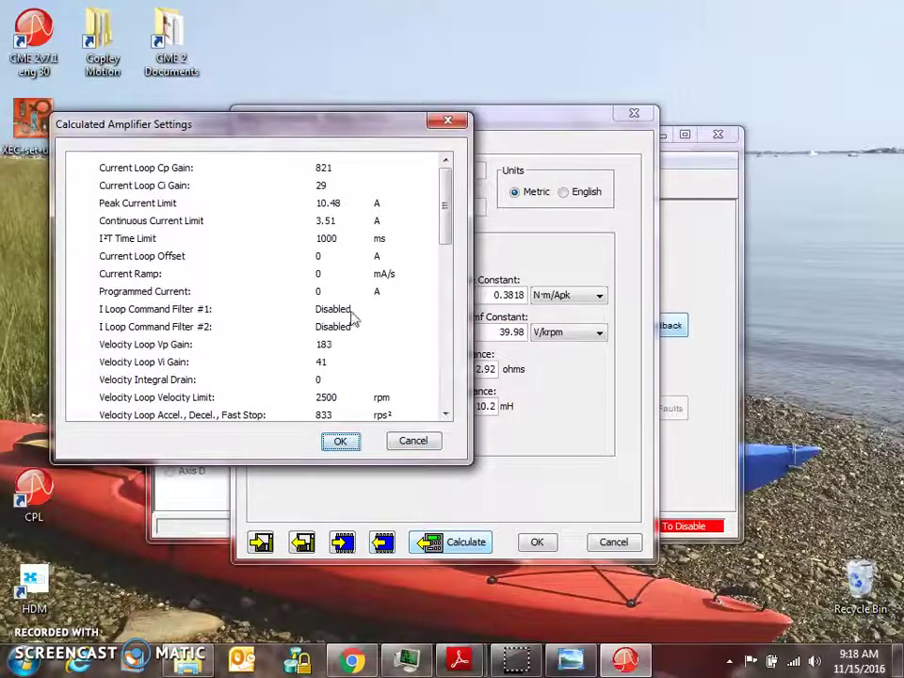
{"action": "left_click", "coordinate": [341, 443]}
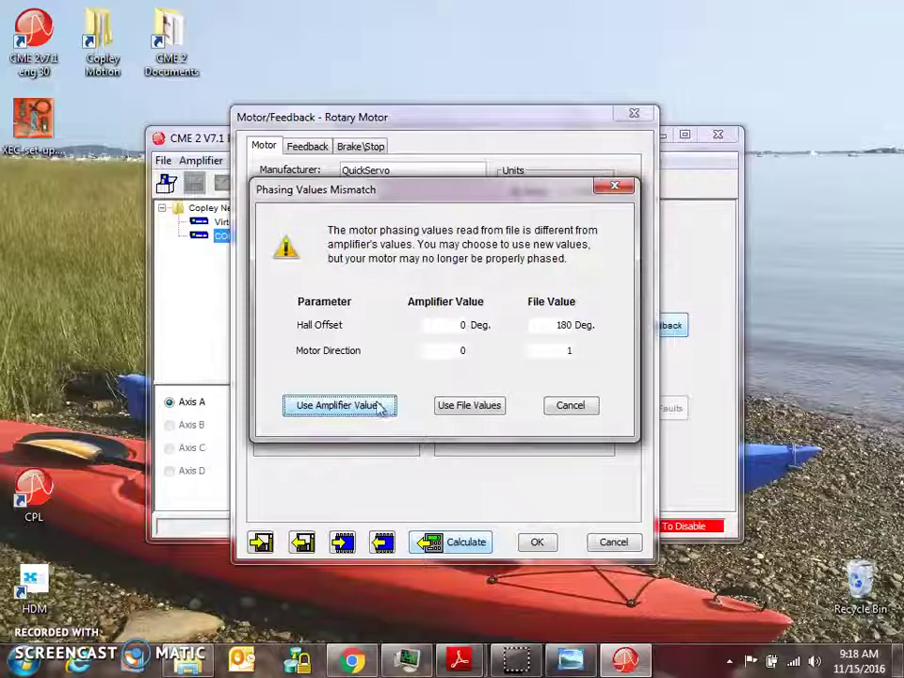
{"action": "left_click", "coordinate": [473, 416]}
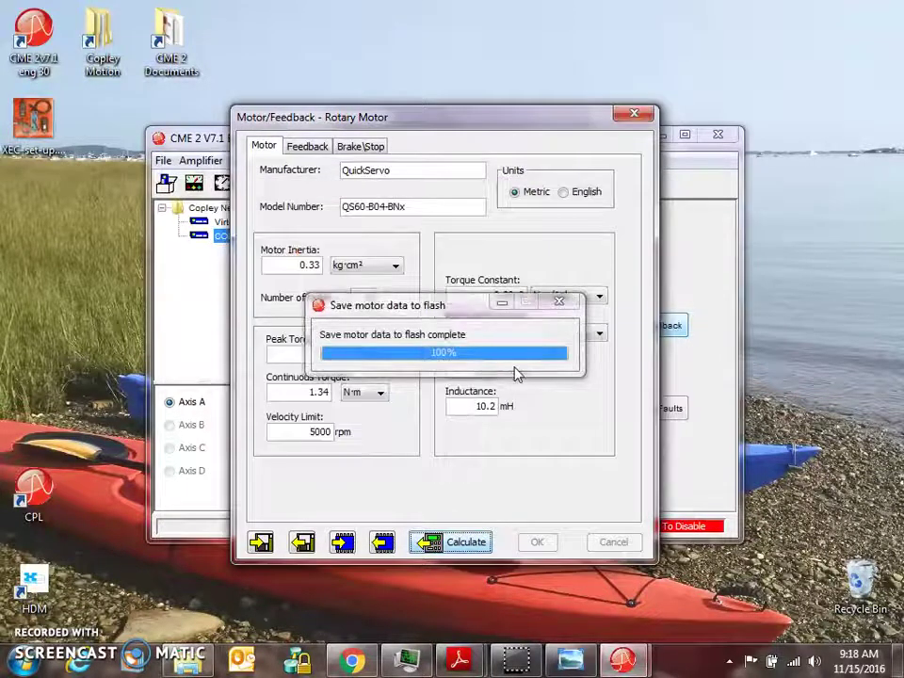
Dismiss the amplifier data saved message and review the current loop settings.
{"action": "left_click", "coordinate": [447, 374]}
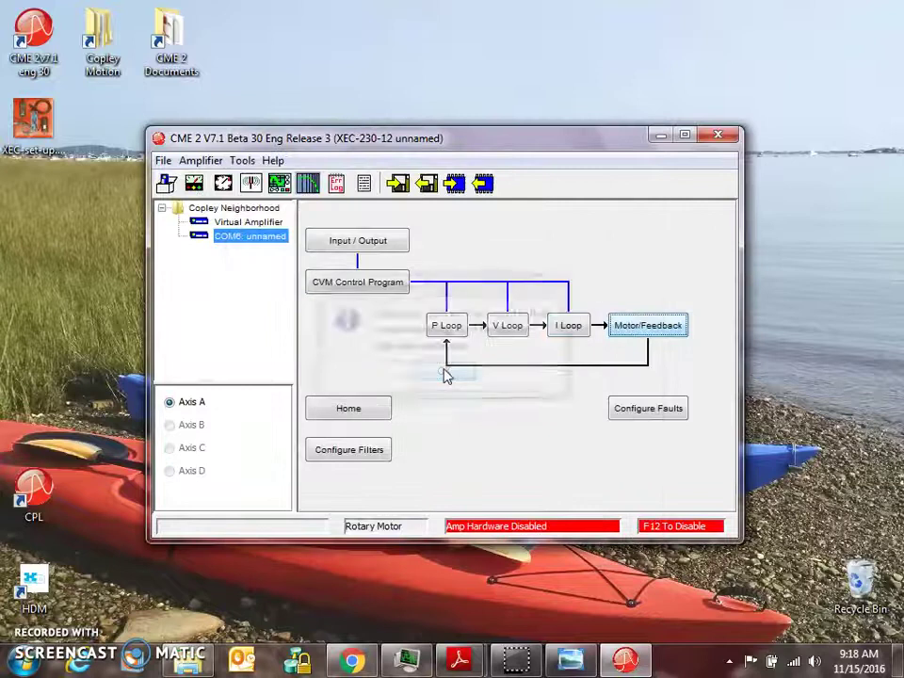
{"action": "left_click", "coordinate": [571, 341]}
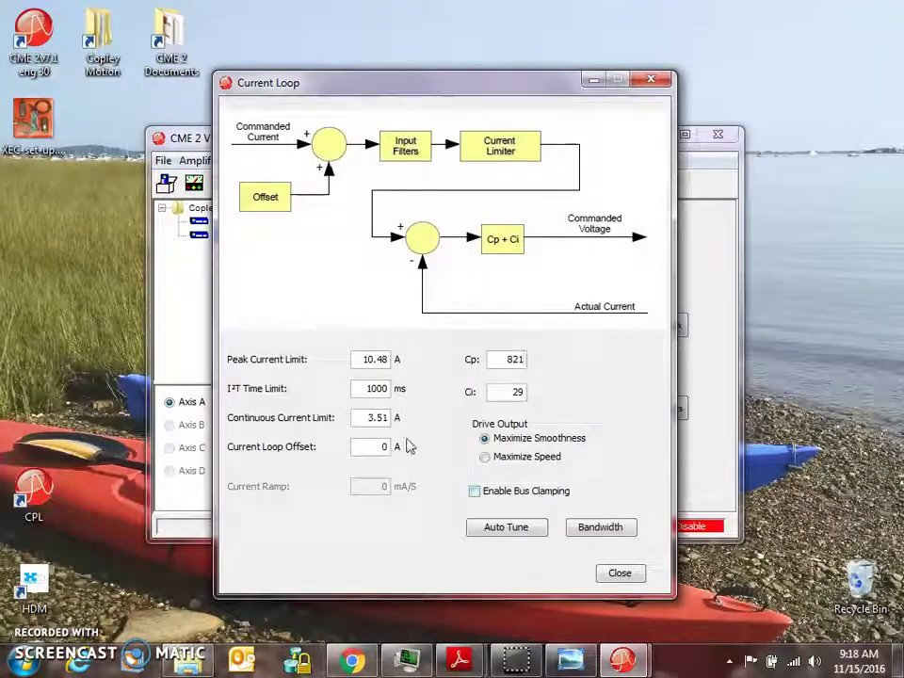
{"action": "left_click", "coordinate": [619, 574]}
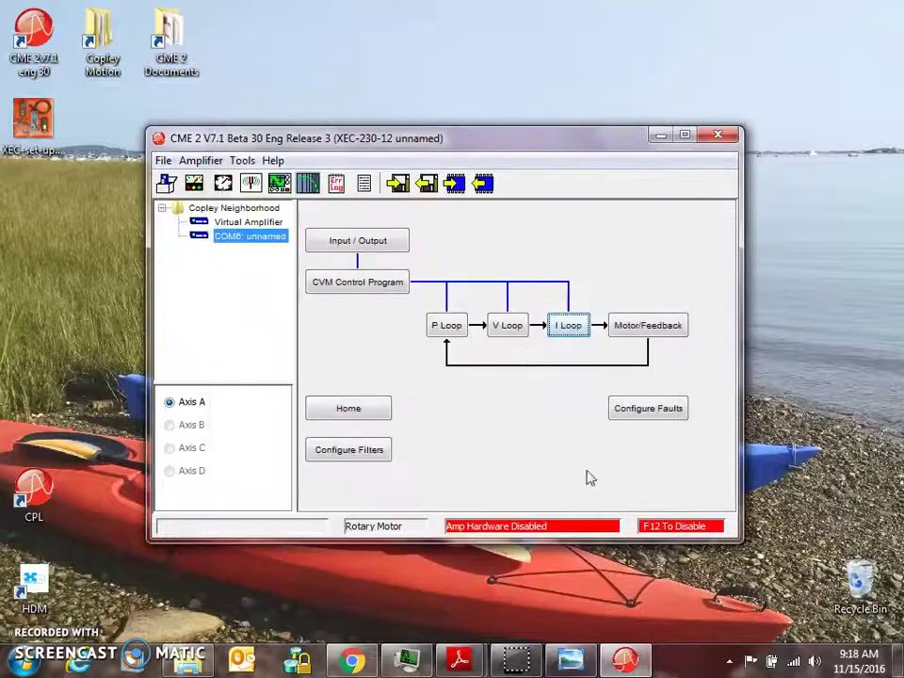
Set the velocity loop's Vel. Limit to 5000 rpm, acknowledging the maximum velocity warning.
{"action": "left_click", "coordinate": [508, 326]}
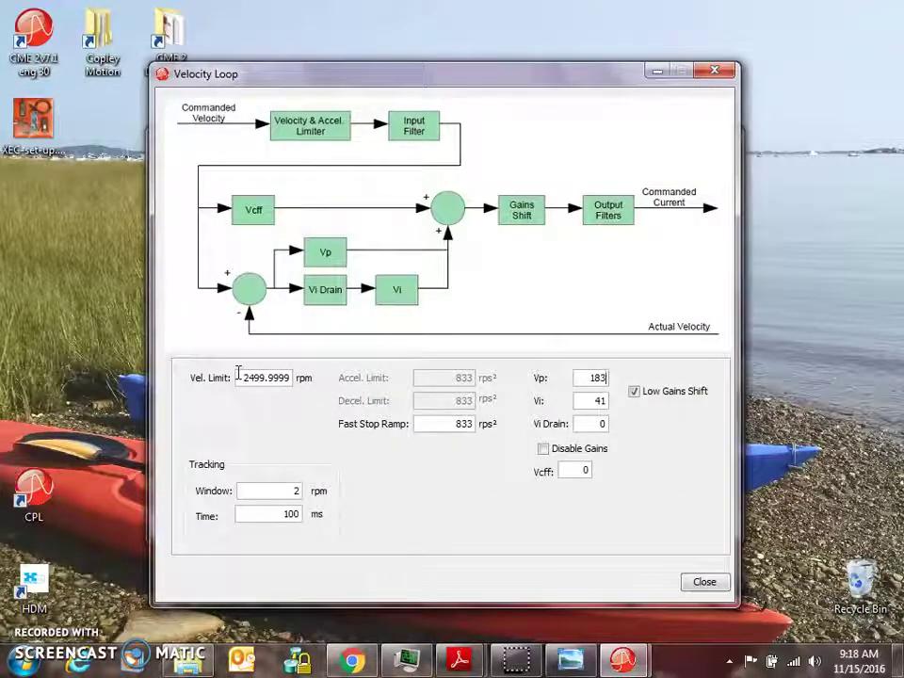
{"action": "left_click_drag", "start_coordinate": [242, 374], "coordinate": [339, 384]}
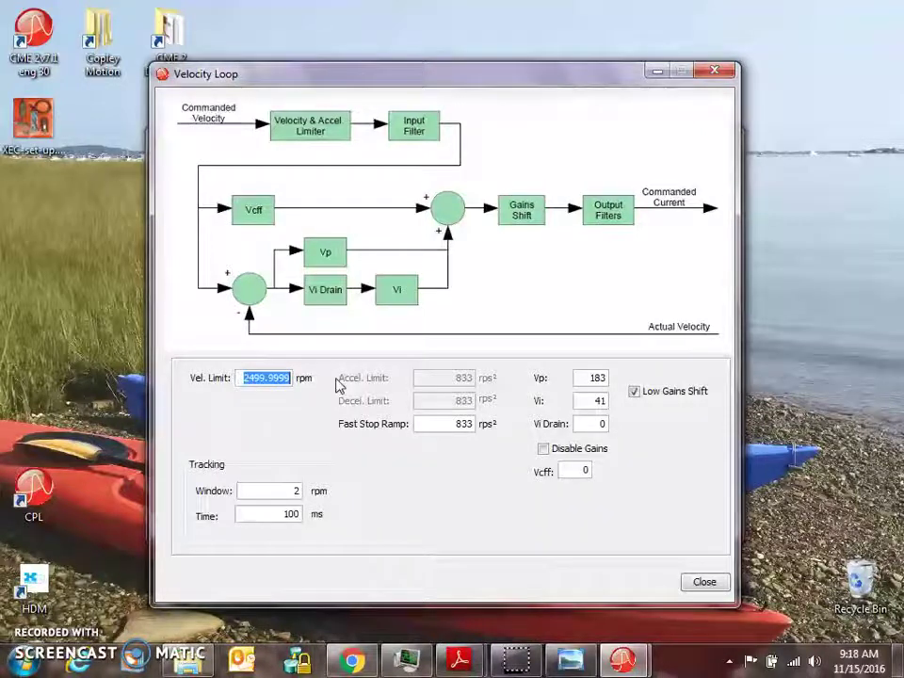
{"action": "type", "text": "5000"}
{"action": "key", "text": "Return"}
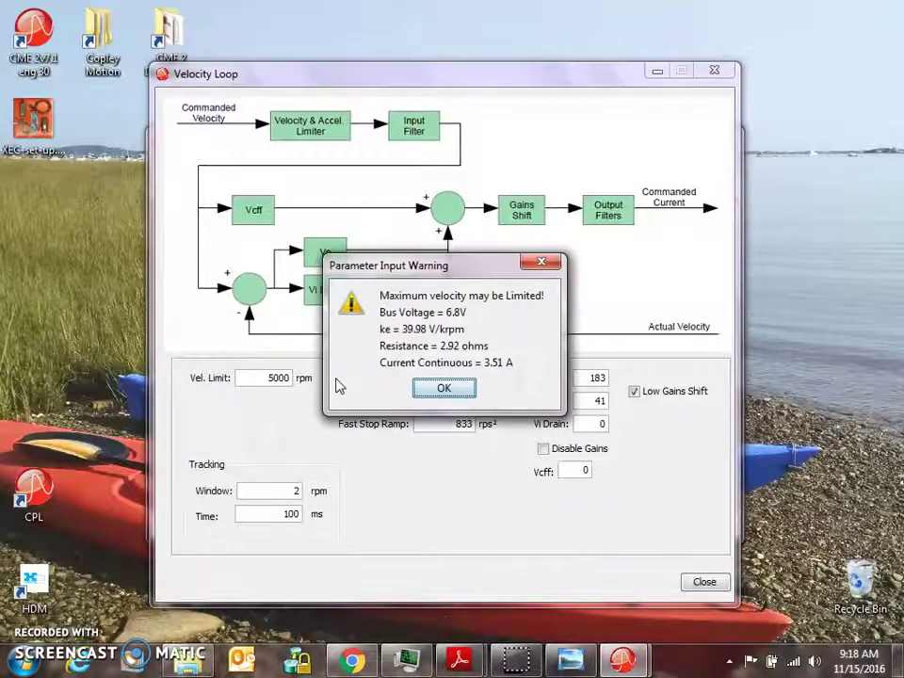
{"action": "left_click", "coordinate": [442, 390]}
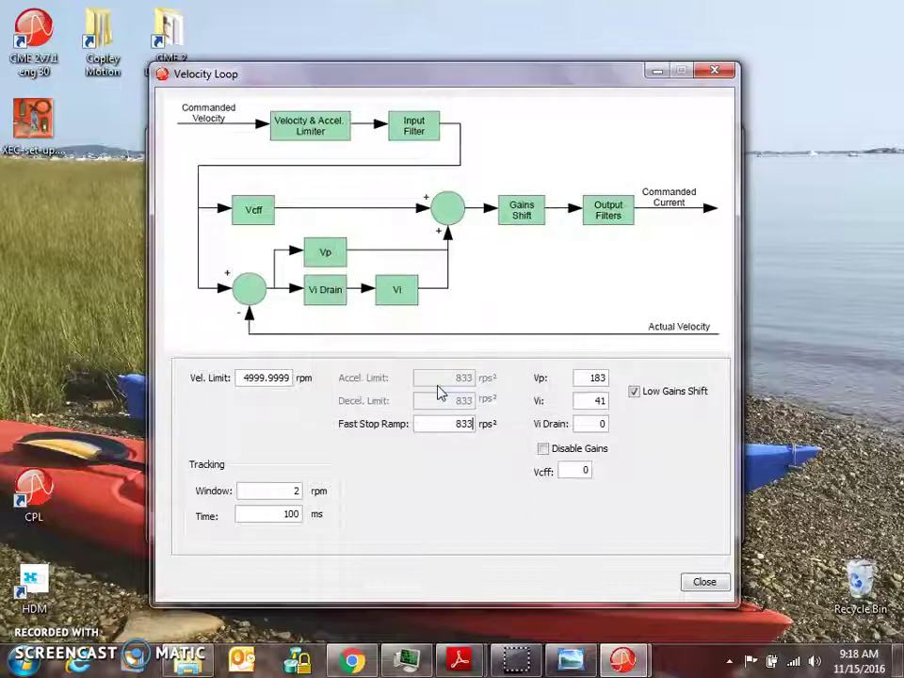
{"action": "left_click", "coordinate": [704, 582]}
Review the position loop settings and trajectory limits (Pp 1000).
{"action": "left_click", "coordinate": [446, 326]}
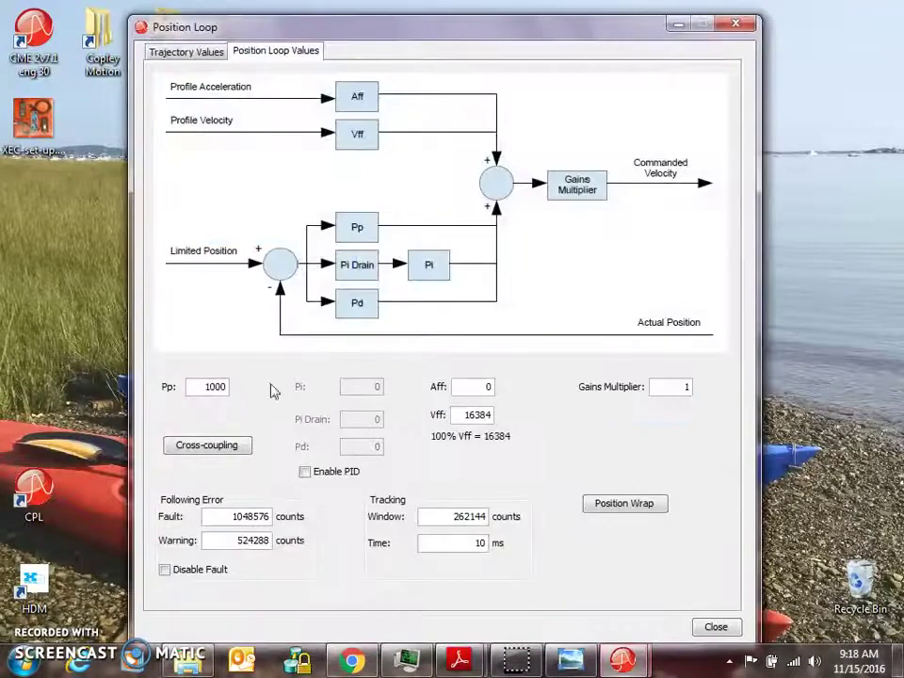
{"action": "left_click", "coordinate": [197, 51]}
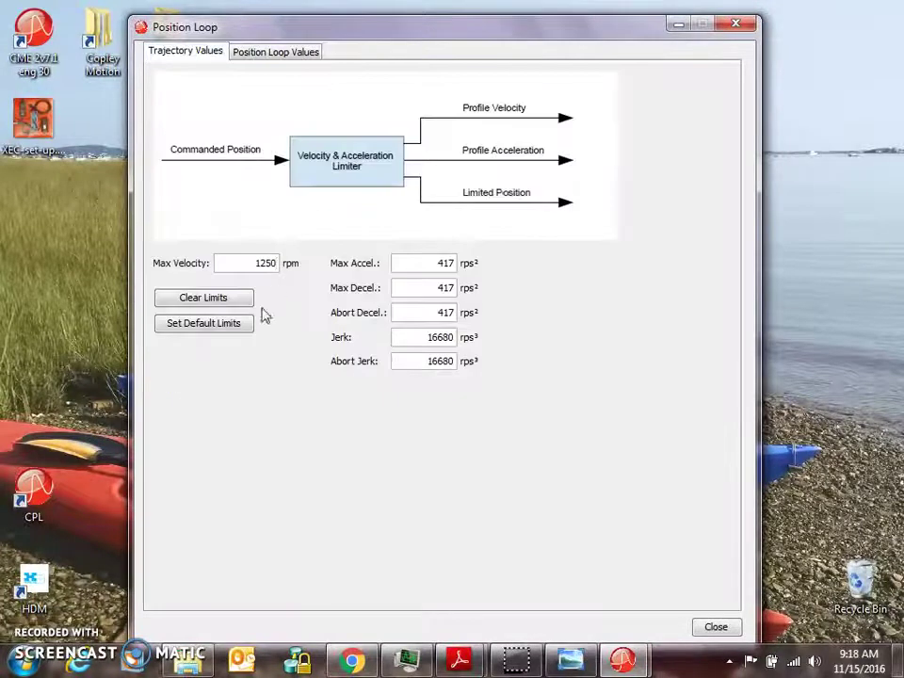
{"action": "left_click", "coordinate": [736, 24]}
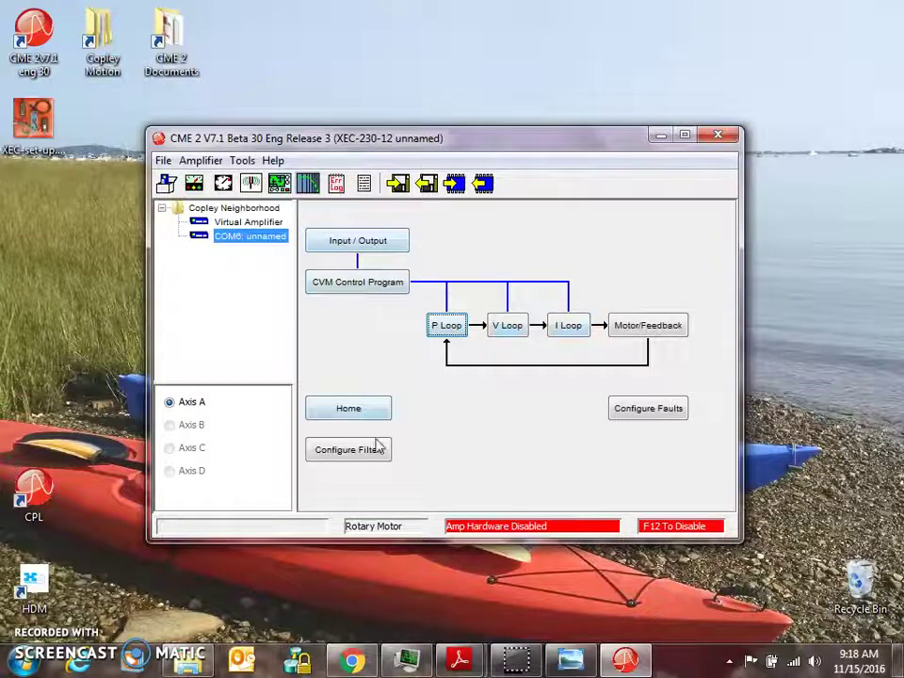
{"action": "left_click", "coordinate": [454, 185]}
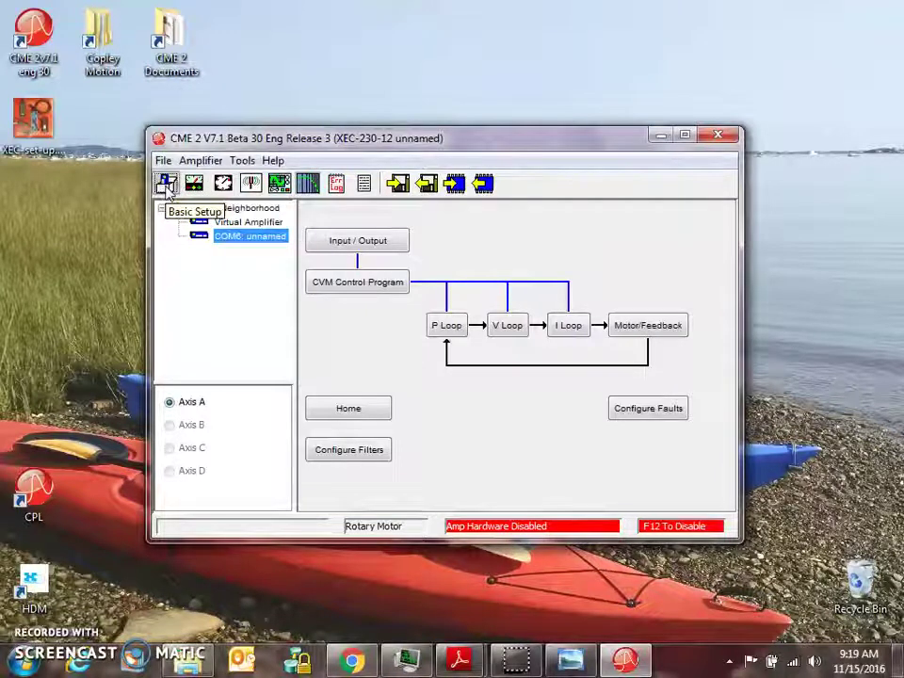
{"action": "left_click", "coordinate": [166, 184]}
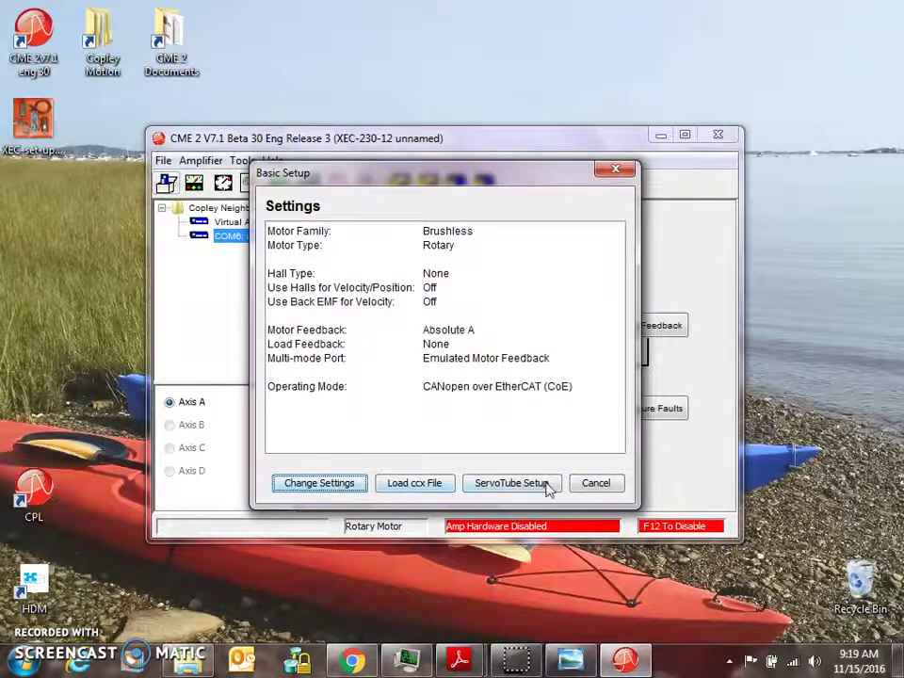
{"action": "left_click", "coordinate": [593, 483]}
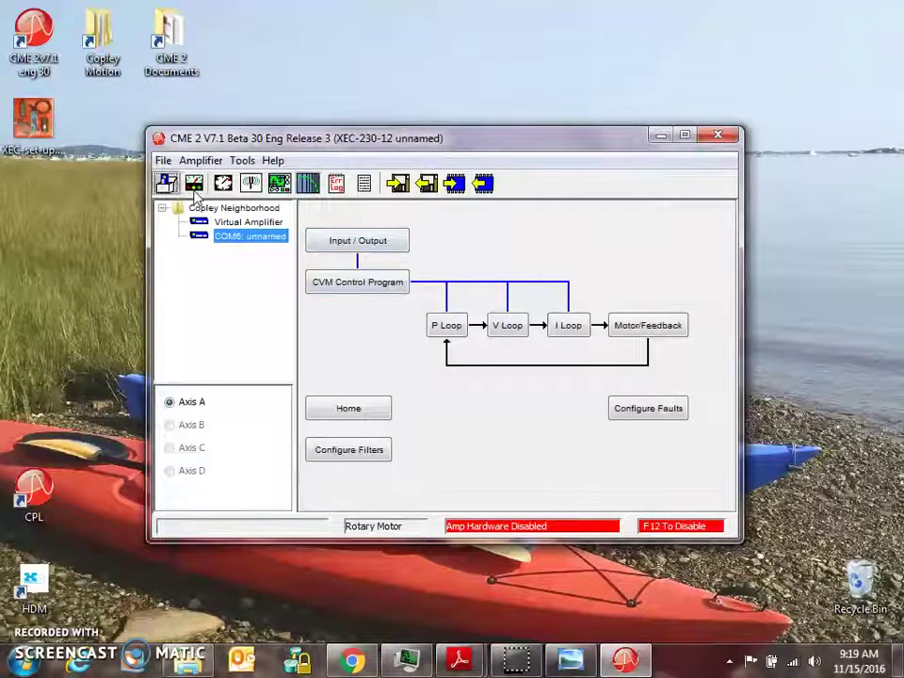
Clear the latched drive faults from the Control Panel.
{"action": "left_click", "coordinate": [194, 185]}
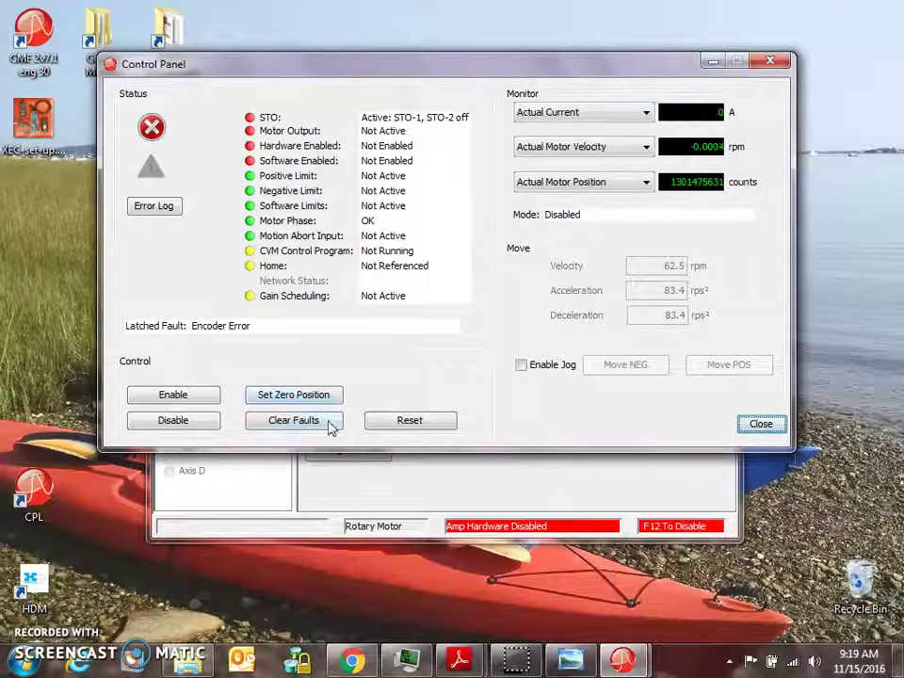
{"action": "left_click", "coordinate": [279, 425]}
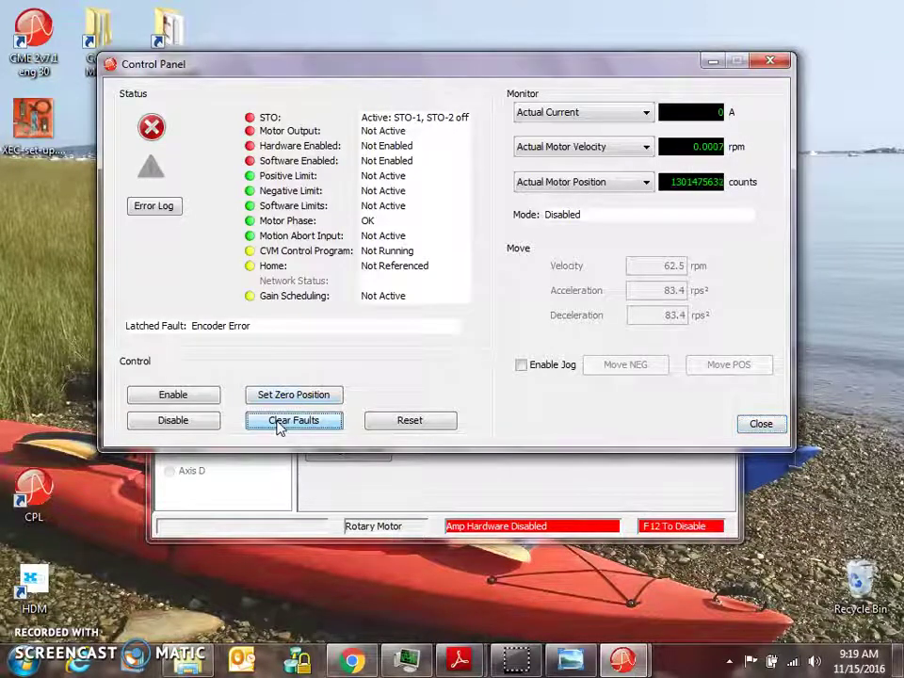
{"action": "left_click", "coordinate": [444, 493]}
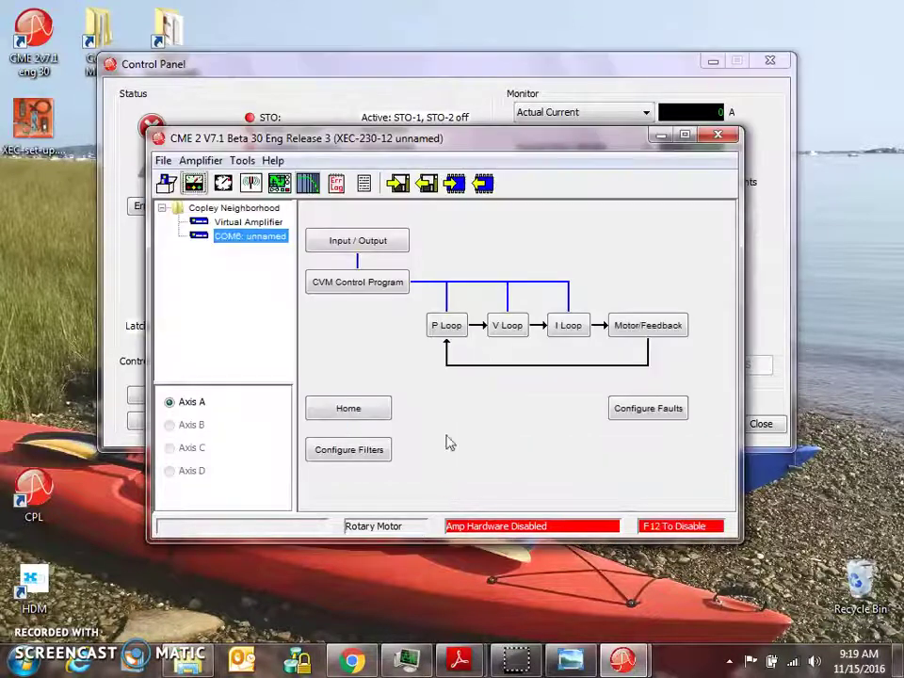
Set digital input IN11 to Not Configured in the Input/Output settings.
{"action": "left_click", "coordinate": [362, 242]}
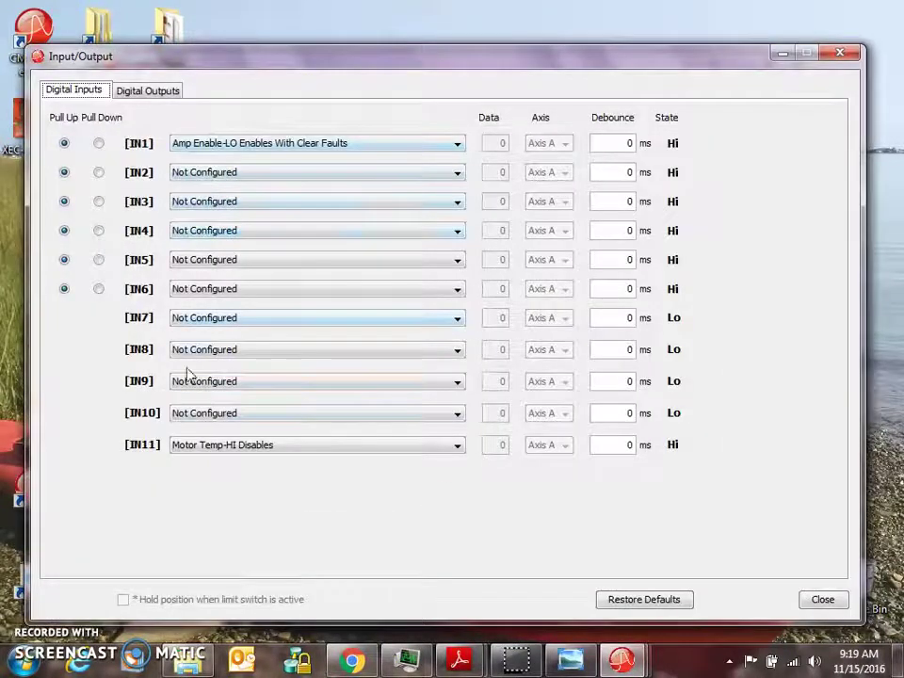
{"action": "left_click", "coordinate": [207, 451]}
{"action": "left_click_drag", "start_coordinate": [458, 512], "coordinate": [454, 468]}
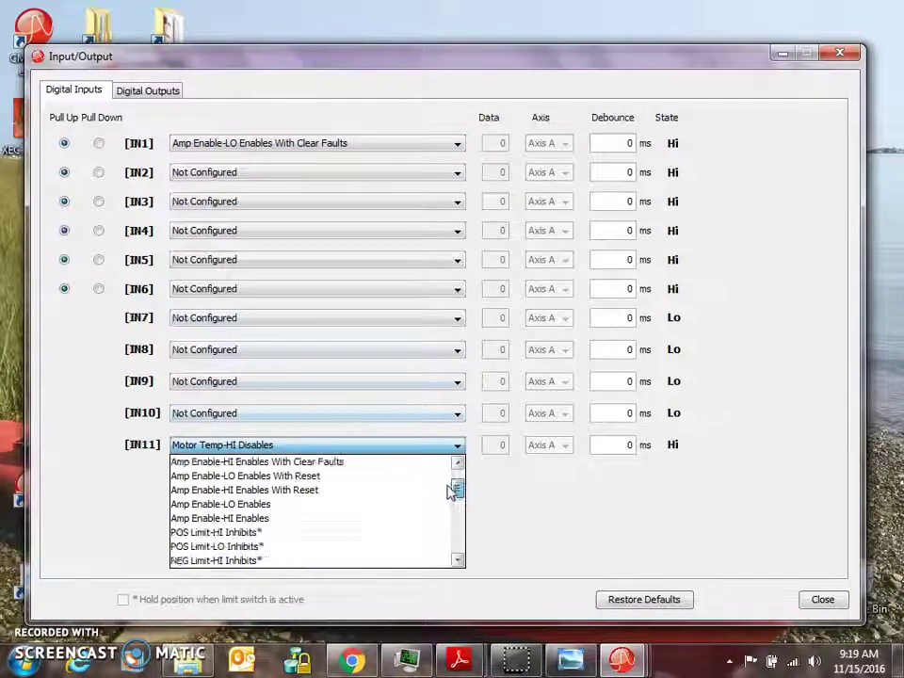
{"action": "left_click", "coordinate": [304, 463]}
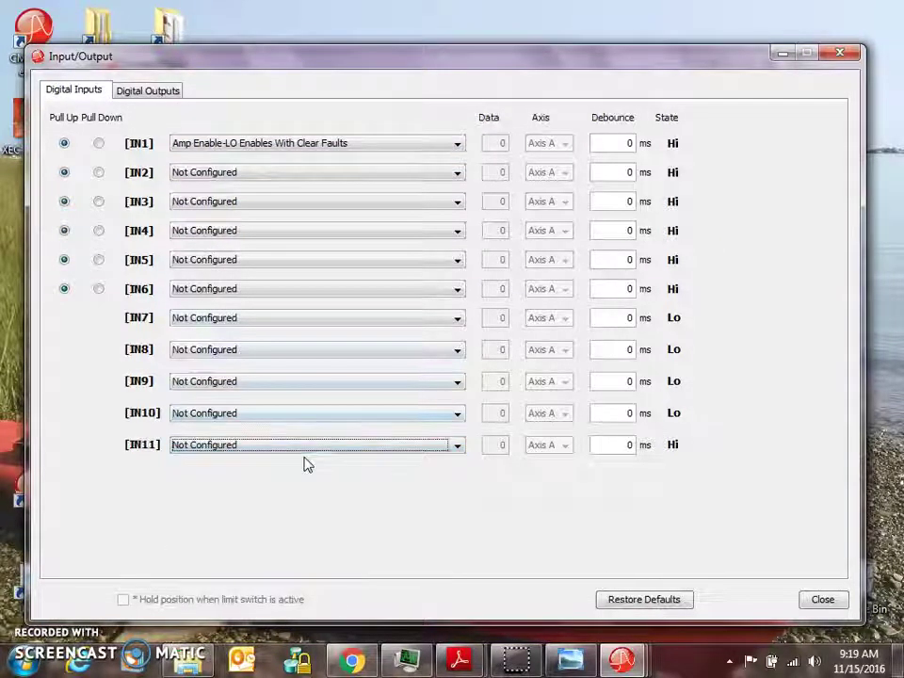
{"action": "left_click", "coordinate": [822, 601]}
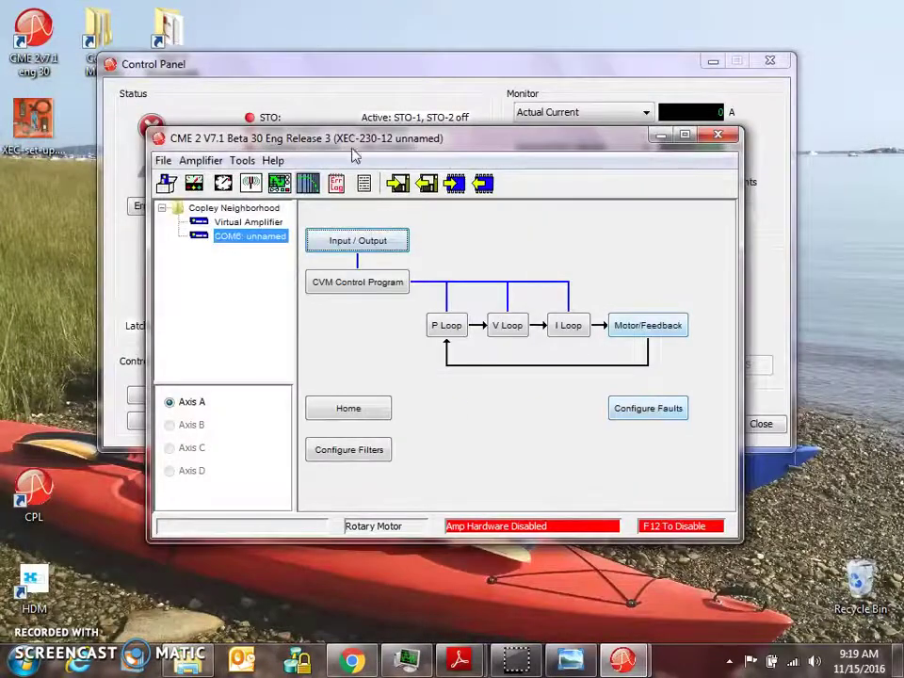
{"action": "left_click_drag", "start_coordinate": [356, 157], "coordinate": [446, 198]}
Clear the remaining drive faults from the Control Panel, leaving only Under Voltage.
{"action": "left_click", "coordinate": [147, 307]}
{"action": "left_click", "coordinate": [292, 421]}
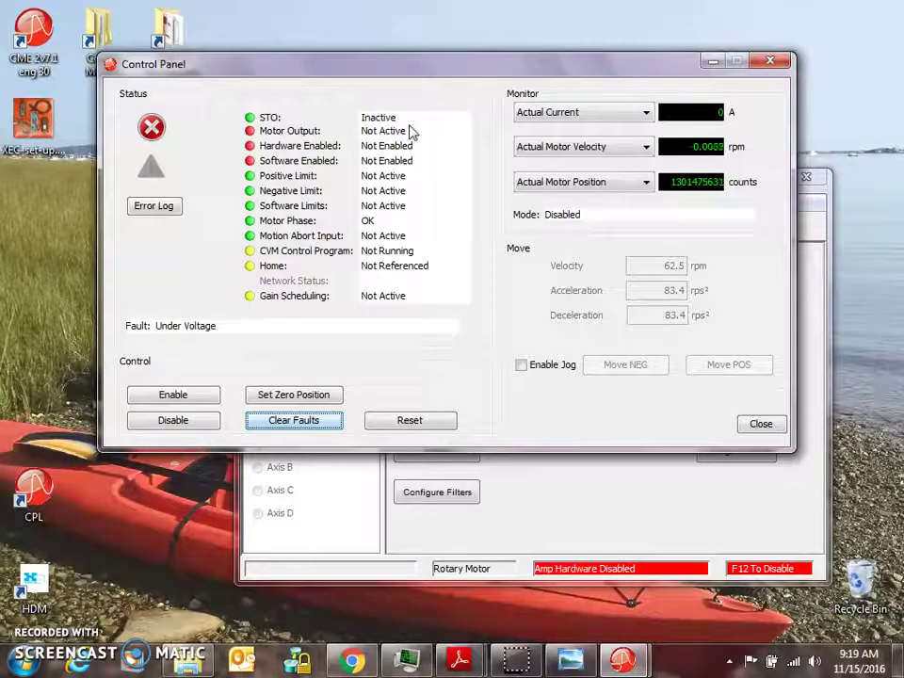
Search the XEC datasheet PDF for 'STO-bypass'.
{"action": "left_click", "coordinate": [458, 662]}
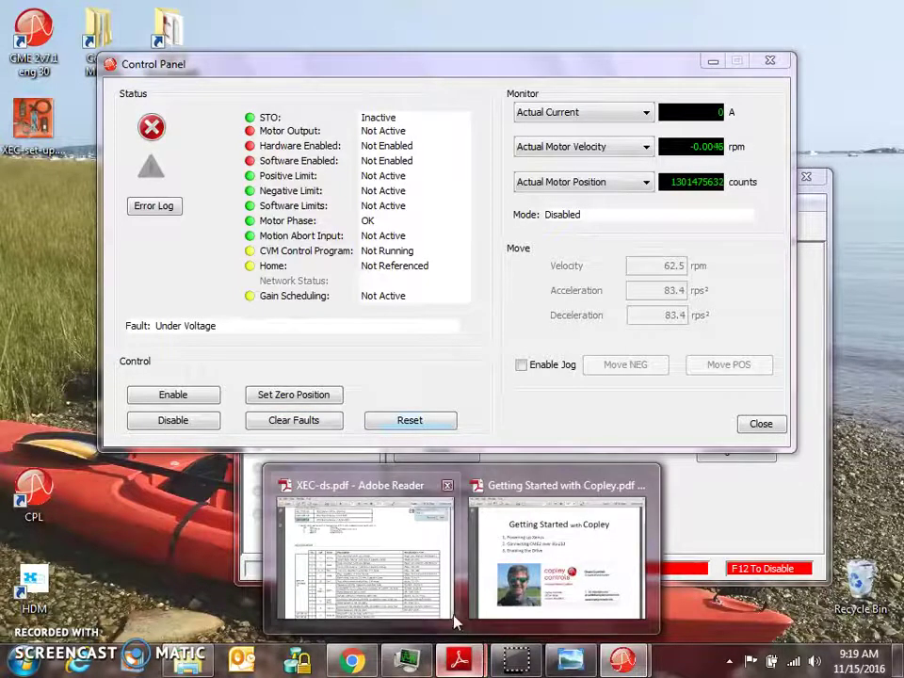
{"action": "left_click", "coordinate": [415, 595]}
{"action": "left_click", "coordinate": [758, 105]}
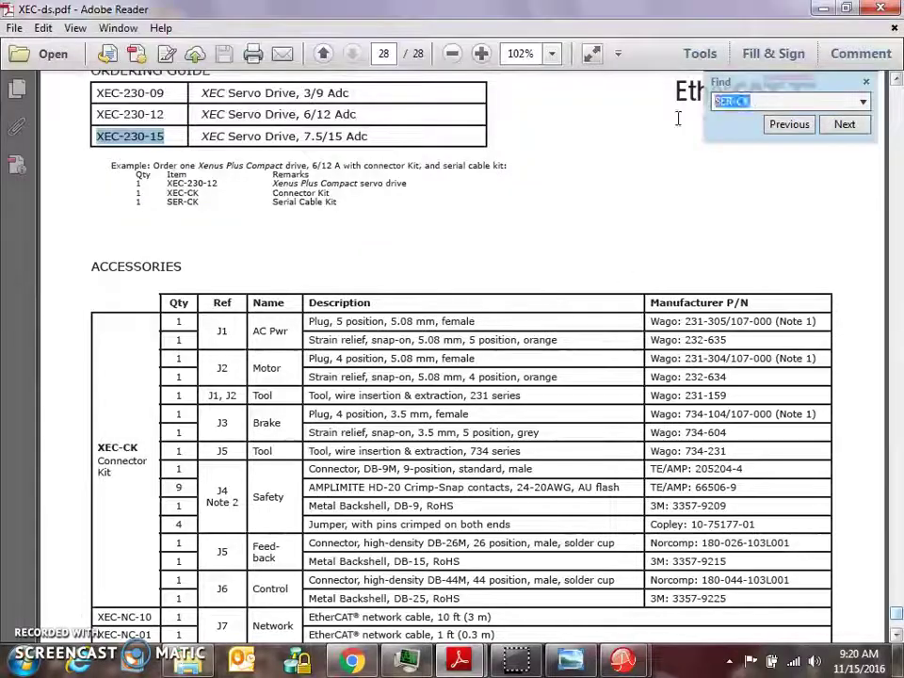
{"action": "type", "text": "STO"}
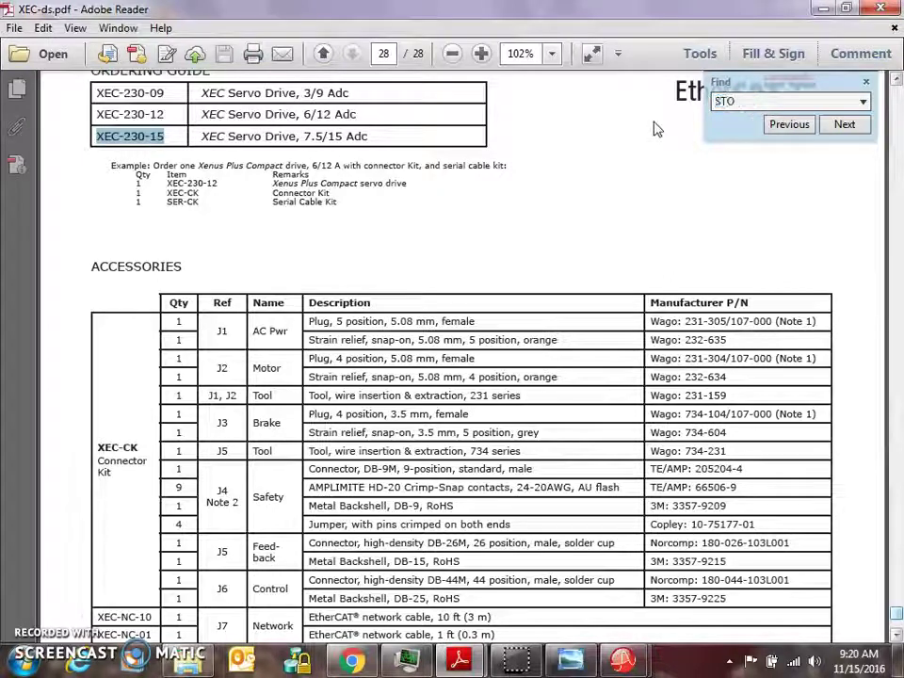
{"action": "type", "text": "-by"}
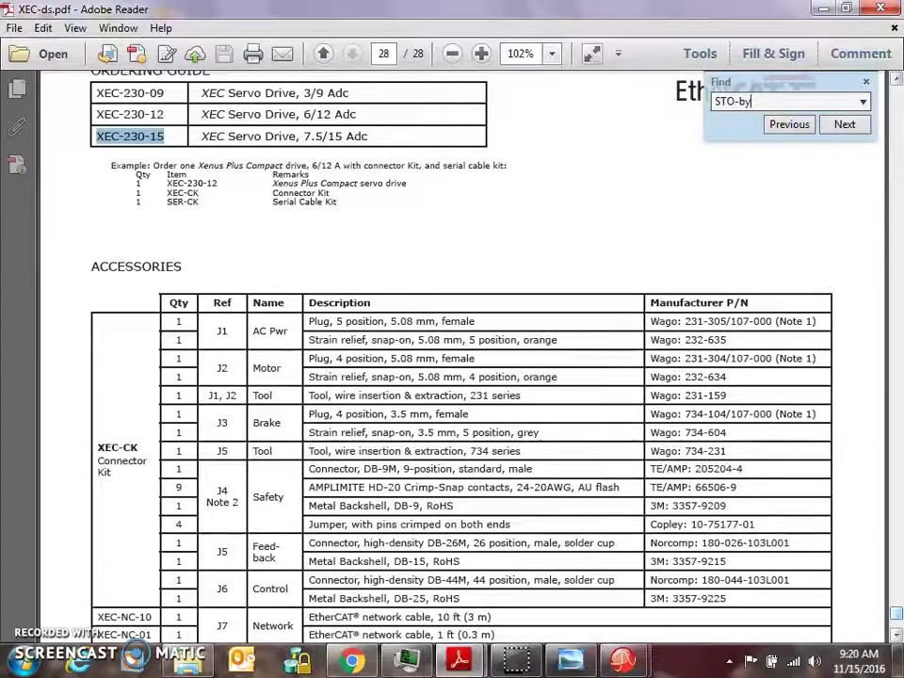
{"action": "type", "text": "pass"}
{"action": "key", "text": "Return"}
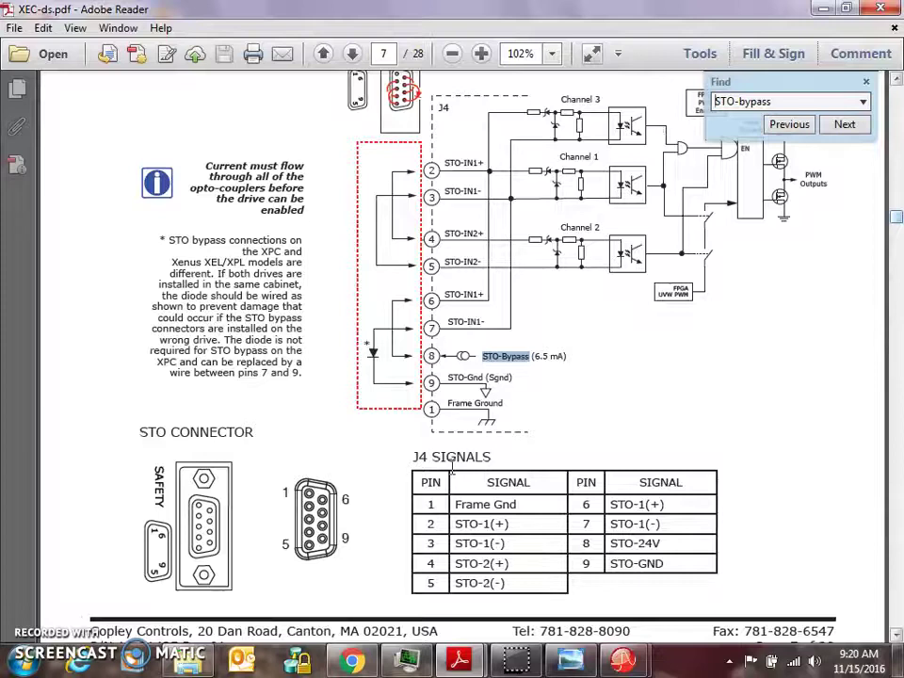
Inspect the STO Bypass Connections diagram on page 7, then minimize Adobe Reader.
{"action": "scroll", "coordinate": [452, 471], "scroll_direction": "up", "scroll_amount": 4}
{"action": "scroll", "coordinate": [452, 470], "scroll_direction": "up", "scroll_amount": 3}
{"action": "scroll", "coordinate": [451, 470], "scroll_direction": "up", "scroll_amount": 1}
{"action": "scroll", "coordinate": [452, 469], "scroll_direction": "down", "scroll_amount": 1}
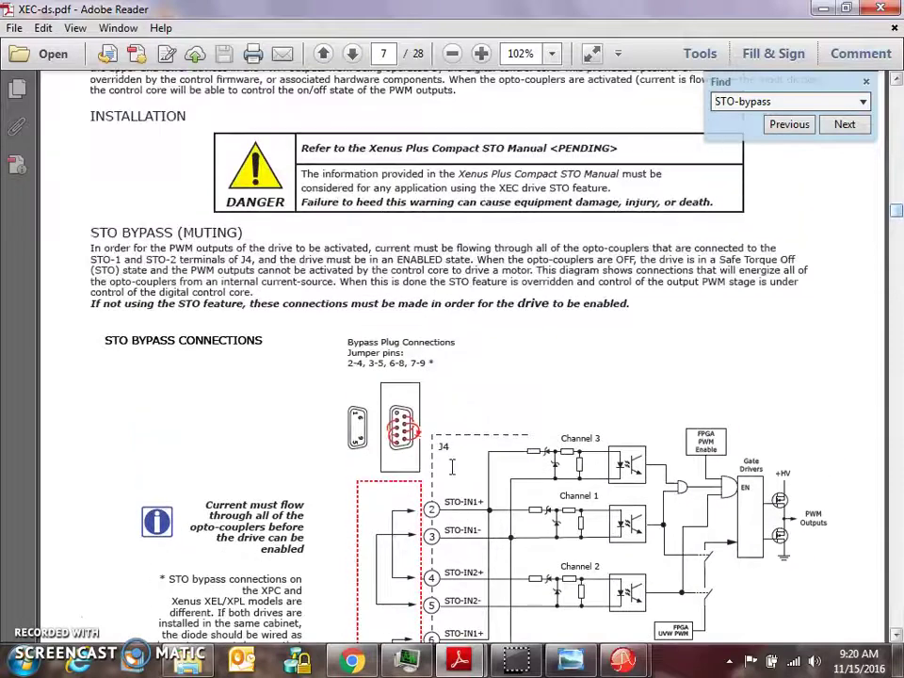
{"action": "scroll", "coordinate": [452, 468], "scroll_direction": "down", "scroll_amount": 3}
{"action": "scroll", "coordinate": [452, 466], "scroll_direction": "down", "scroll_amount": 1}
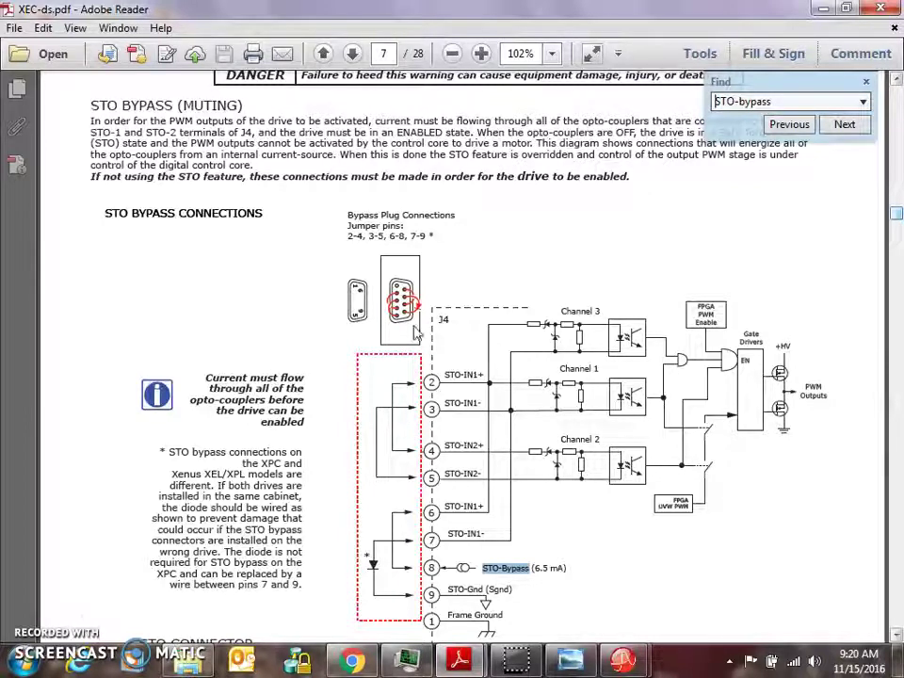
{"action": "scroll", "coordinate": [414, 463], "scroll_direction": "down", "scroll_amount": 1}
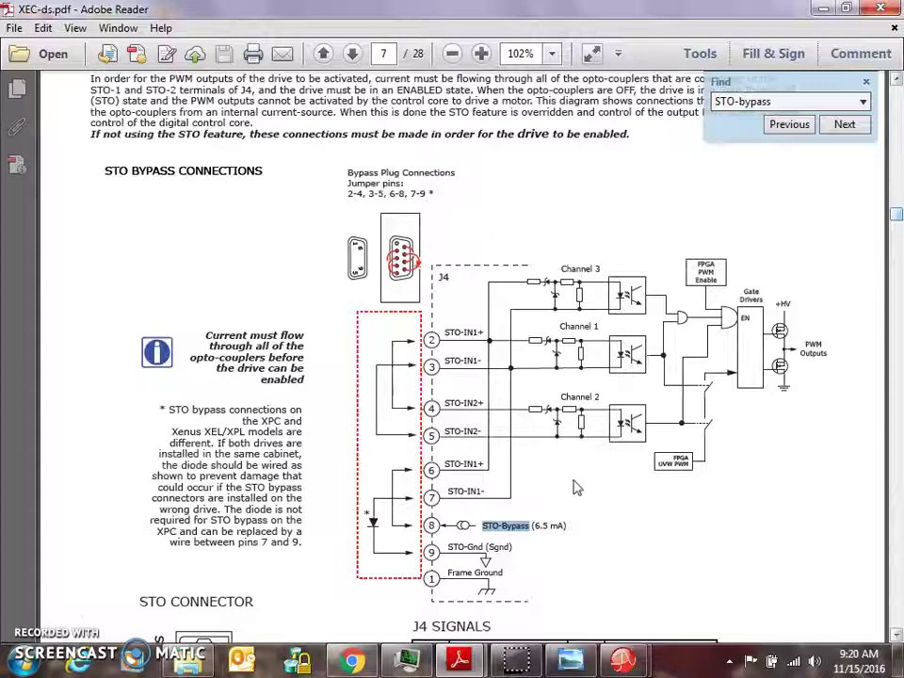
{"action": "left_click", "coordinate": [825, 9]}
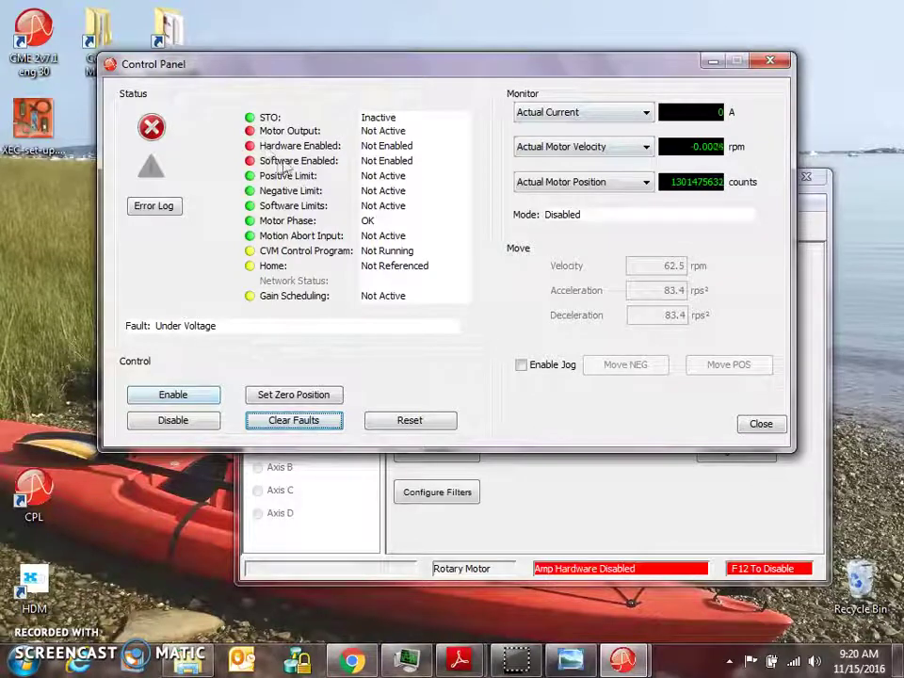
Switch input IN1 to pull-down in the Input/Output settings so hardware reads Enabled.
{"action": "left_click", "coordinate": [565, 509]}
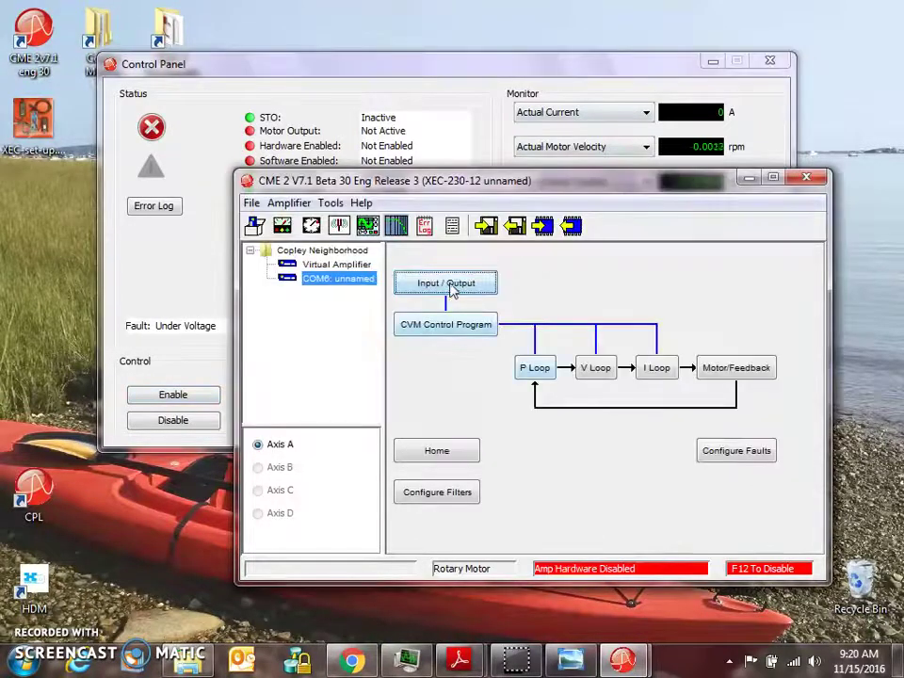
{"action": "left_click", "coordinate": [448, 288]}
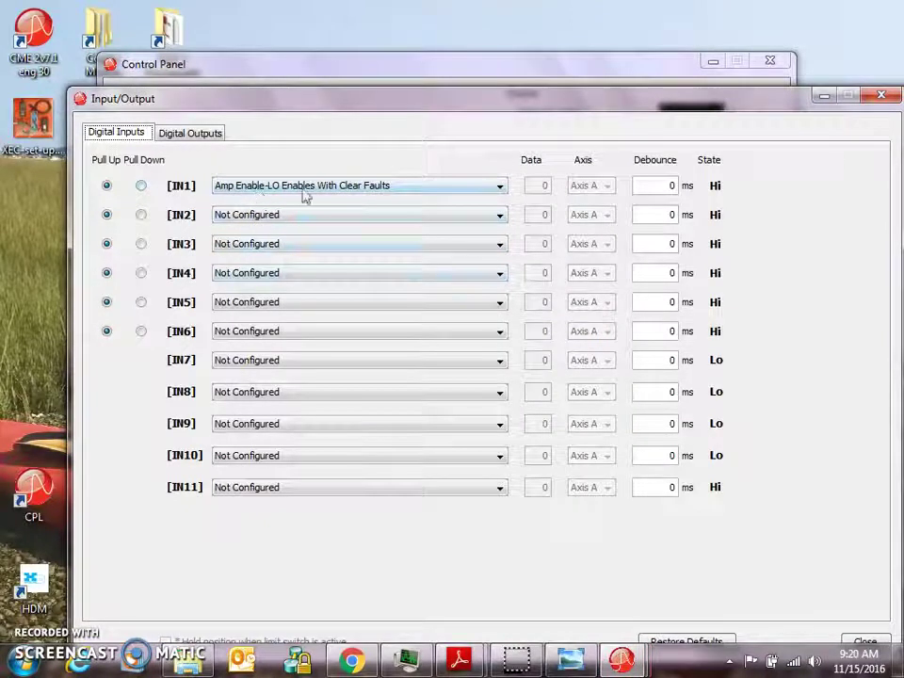
{"action": "left_click", "coordinate": [141, 186]}
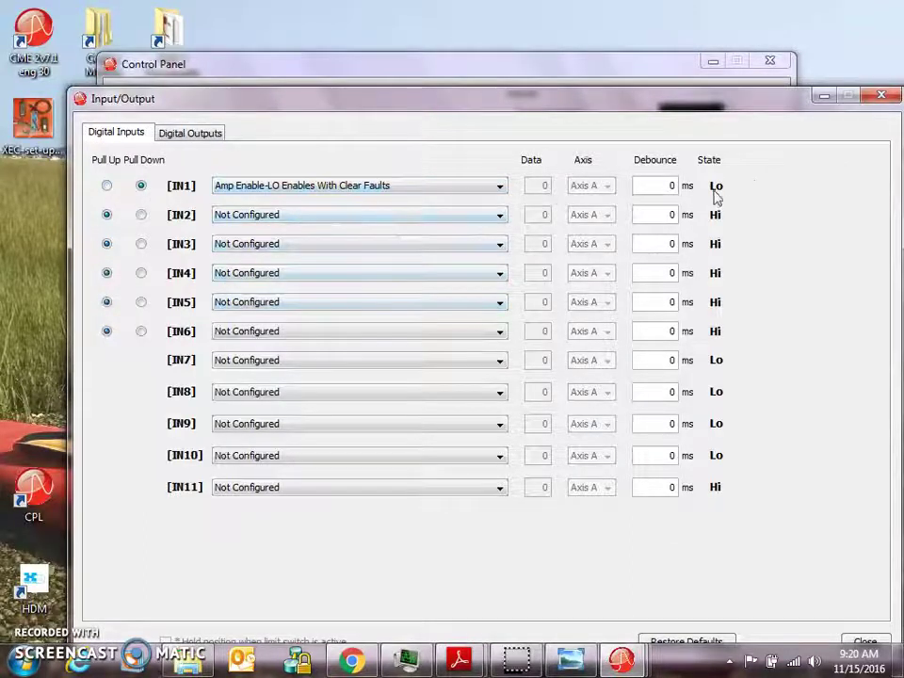
{"action": "left_click", "coordinate": [875, 95]}
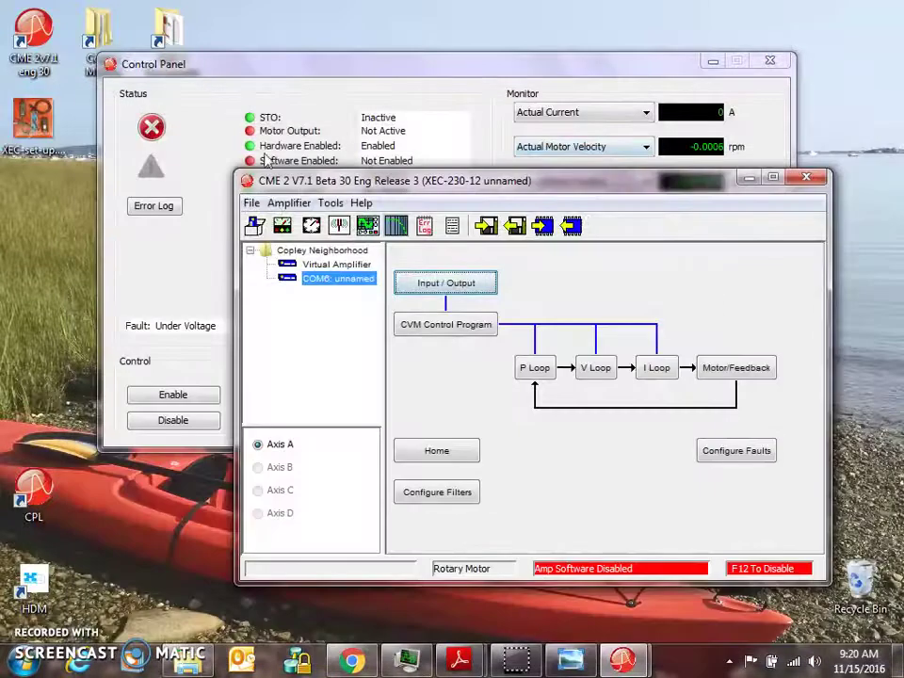
Software-enable the drive and arrange the status panel over the main window.
{"action": "left_click", "coordinate": [320, 75]}
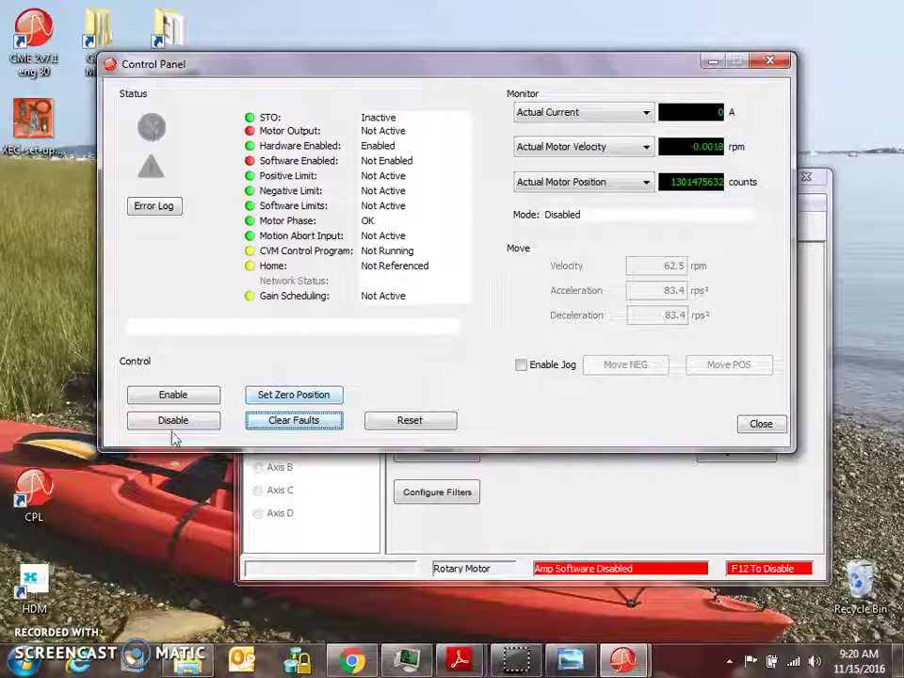
{"action": "left_click", "coordinate": [173, 402]}
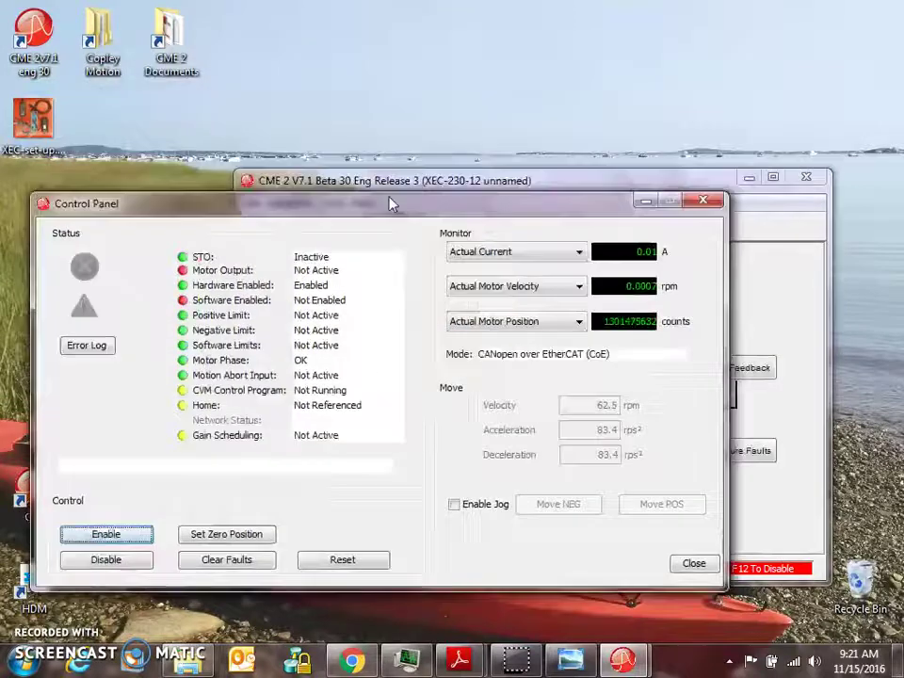
{"action": "left_click_drag", "start_coordinate": [457, 69], "coordinate": [388, 246]}
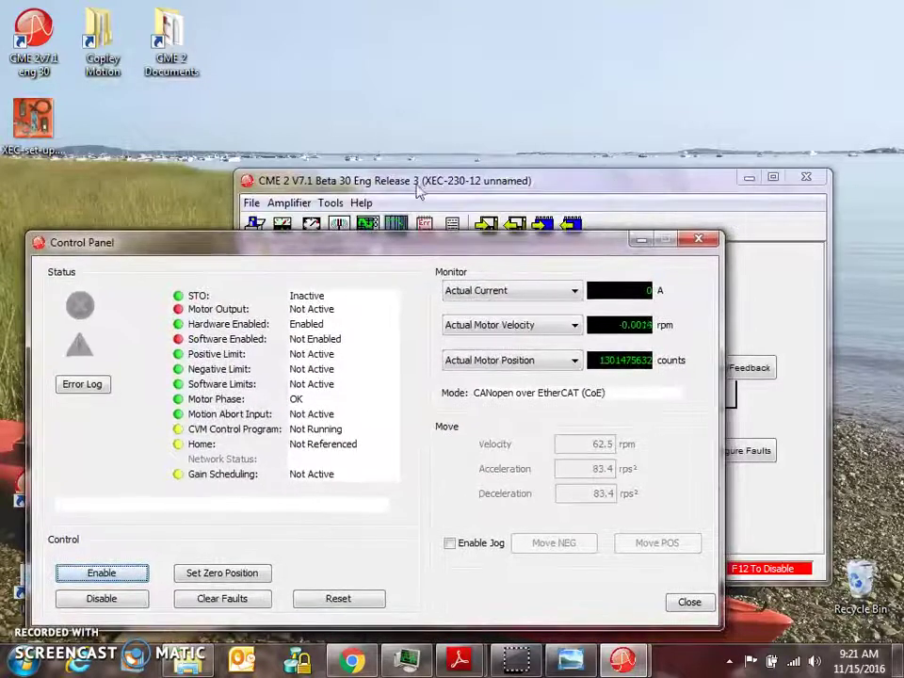
{"action": "mouse_move", "coordinate": [419, 185]}
{"action": "left_mouse_down"}
{"action": "mouse_move", "coordinate": [414, 127]}
{"action": "mouse_move", "coordinate": [428, 100]}
{"action": "left_mouse_up"}
{"action": "left_click_drag", "start_coordinate": [188, 242], "coordinate": [178, 204]}
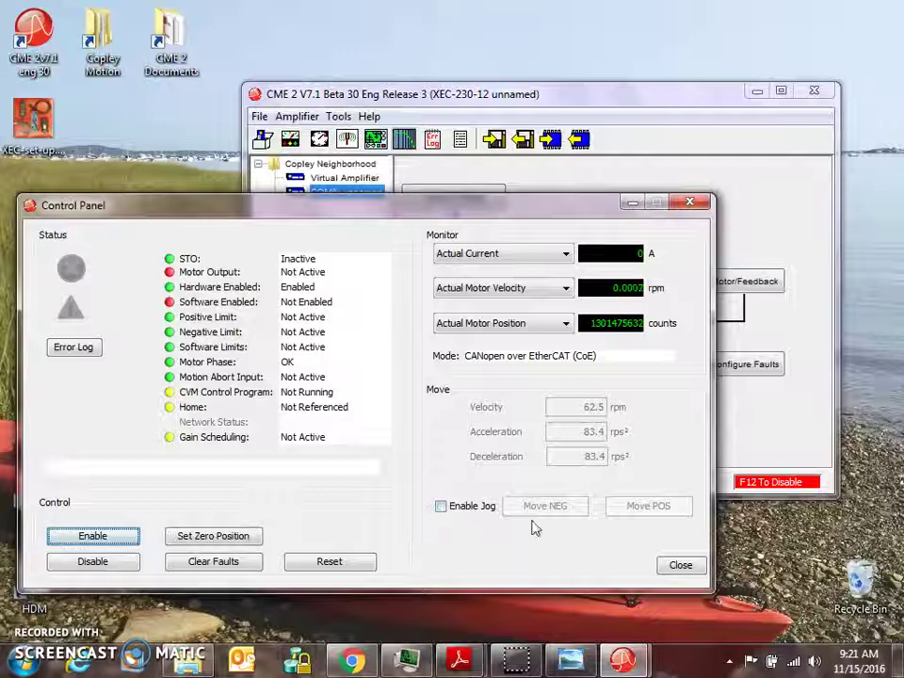
Turn Enable Jog on and off, then return to the main CME 2 window.
{"action": "left_click", "coordinate": [441, 507]}
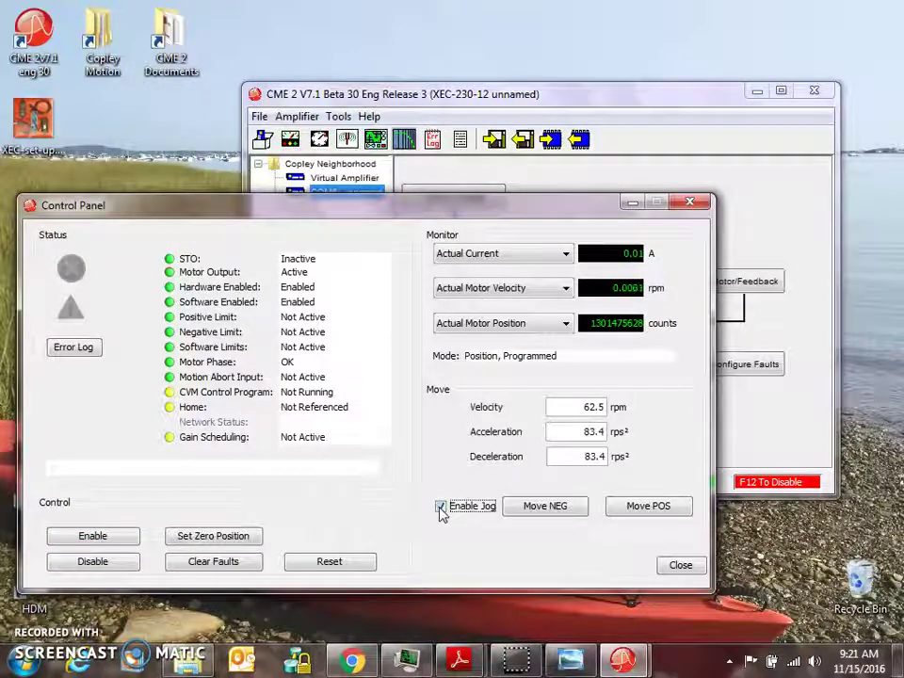
{"action": "left_click", "coordinate": [440, 509]}
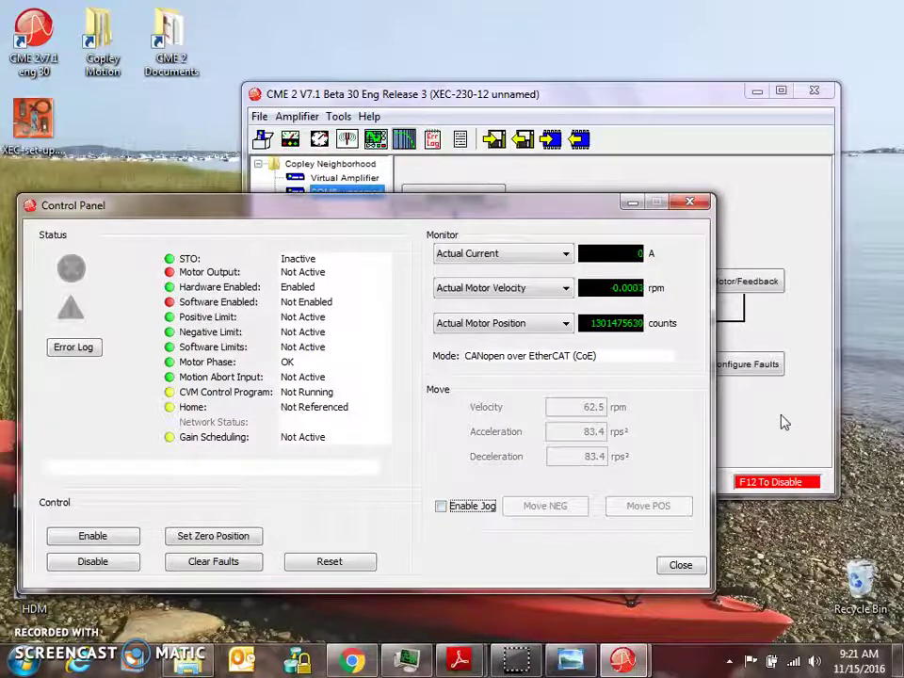
{"action": "left_click", "coordinate": [784, 422]}
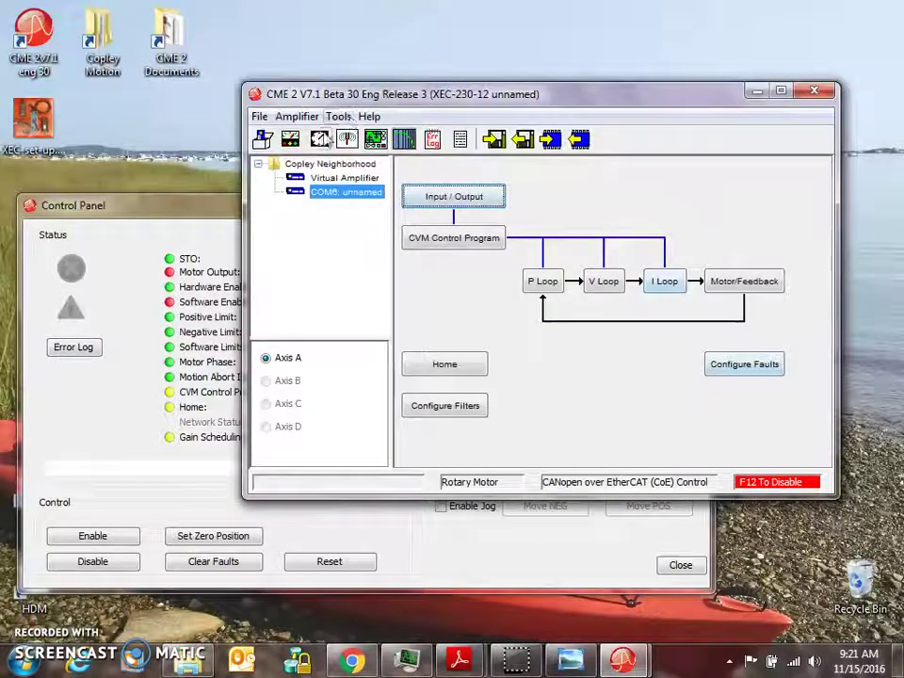
Start Manual Phase, enable it, and set the phasing current to 1 A.
{"action": "left_click", "coordinate": [339, 116]}
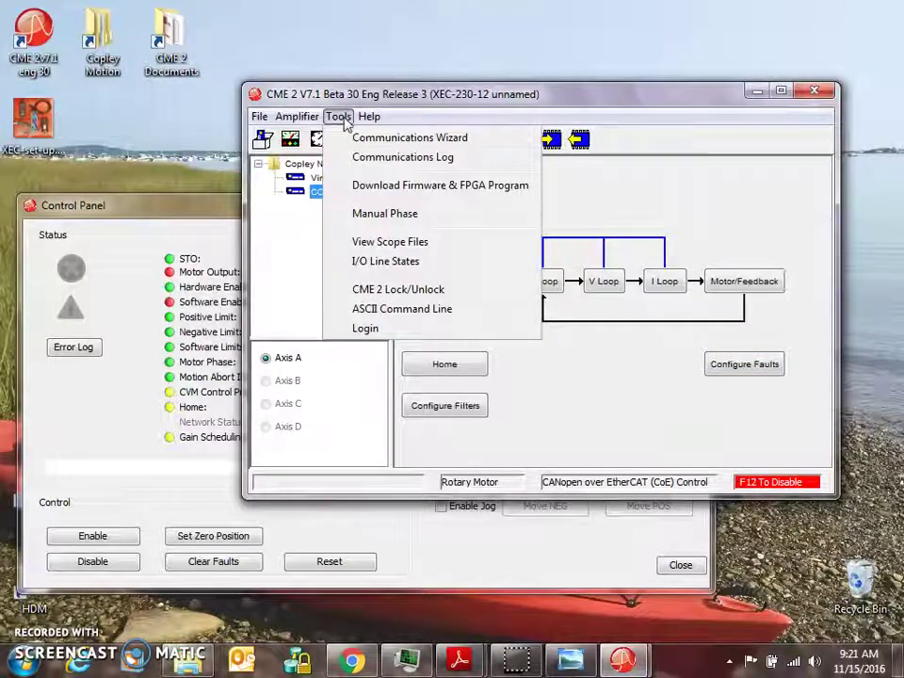
{"action": "left_click", "coordinate": [374, 217]}
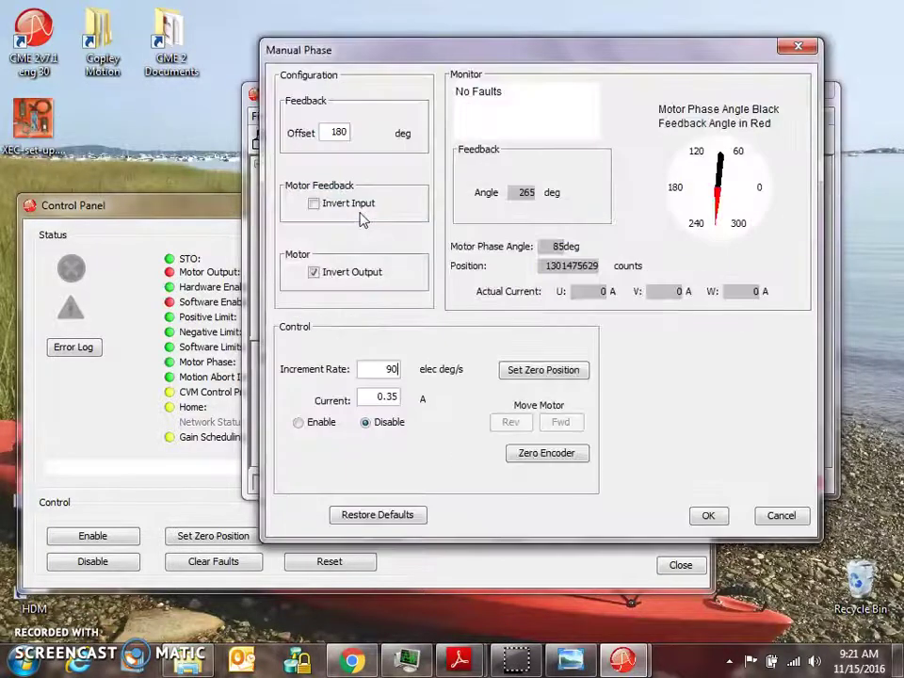
{"action": "left_click_drag", "start_coordinate": [527, 50], "coordinate": [457, 56]}
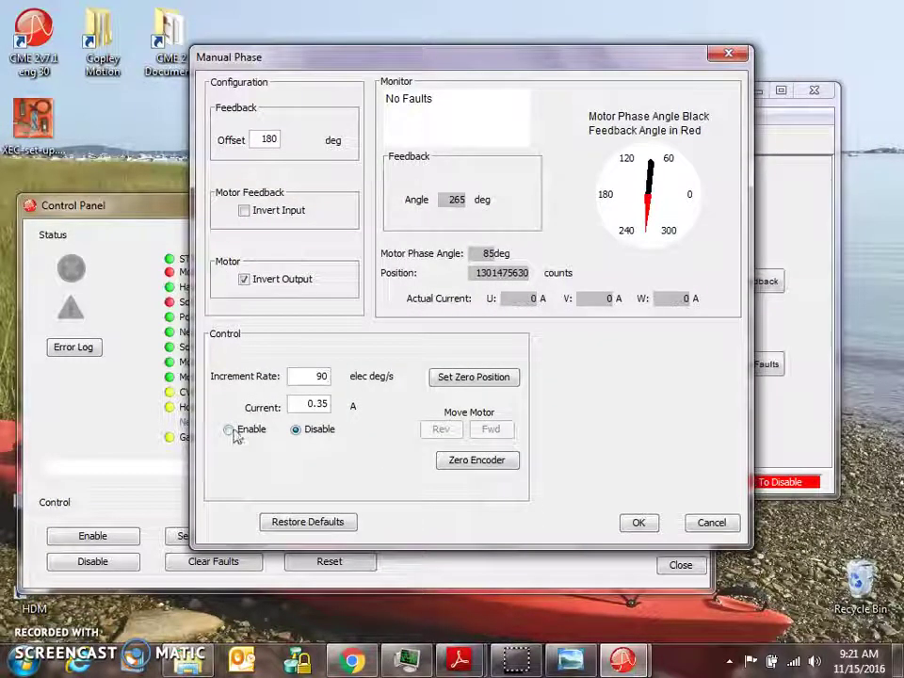
{"action": "left_click", "coordinate": [229, 430]}
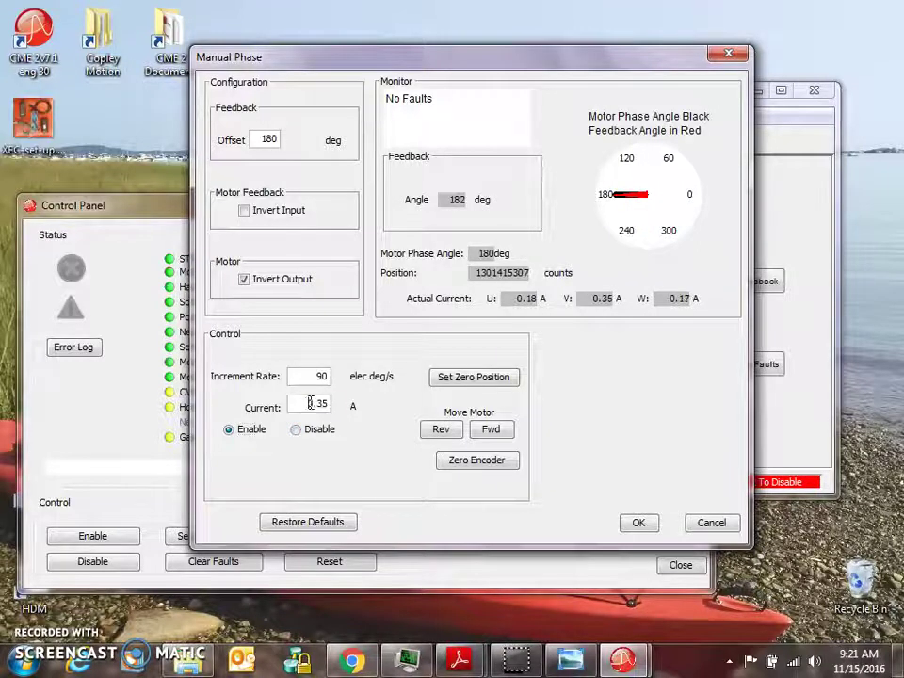
{"action": "left_click_drag", "start_coordinate": [311, 403], "coordinate": [341, 405]}
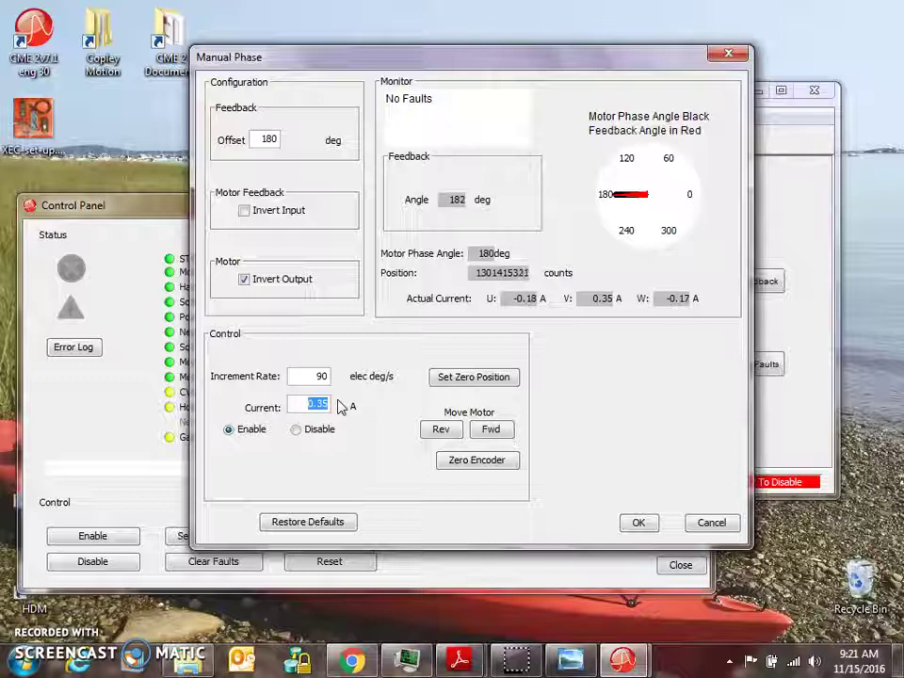
{"action": "type", "text": "1"}
{"action": "key", "text": "Tab"}
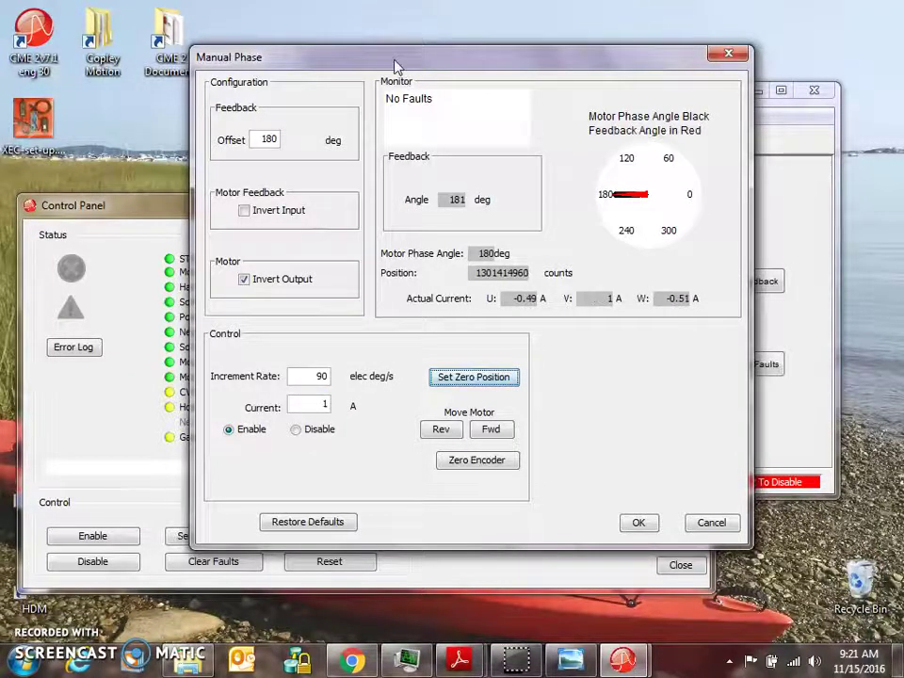
Step the motor forward and in reverse while watching the phase angles.
{"action": "left_click_drag", "start_coordinate": [394, 66], "coordinate": [438, 72]}
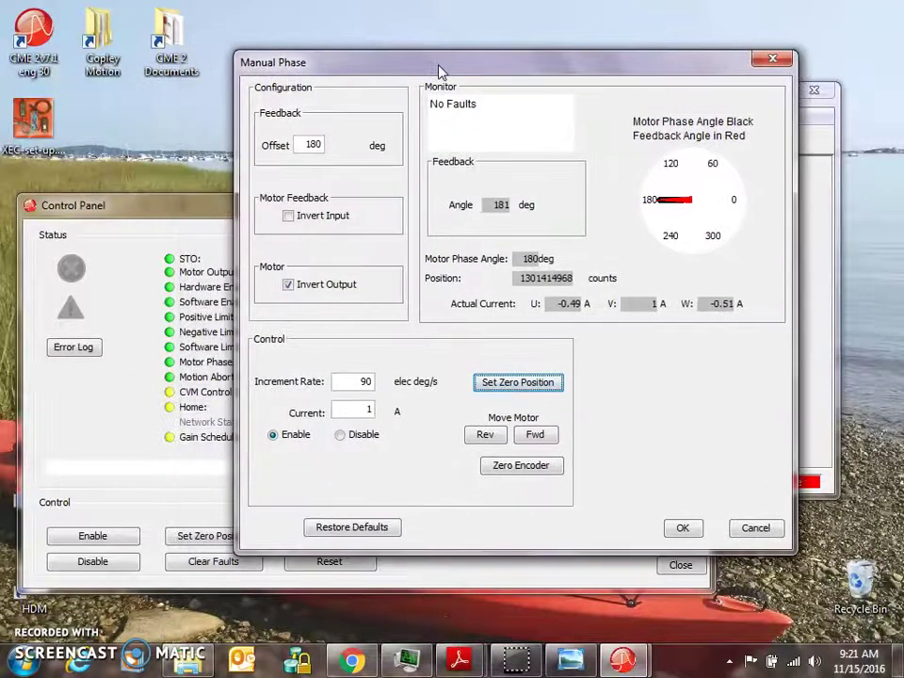
{"action": "left_click", "coordinate": [533, 437]}
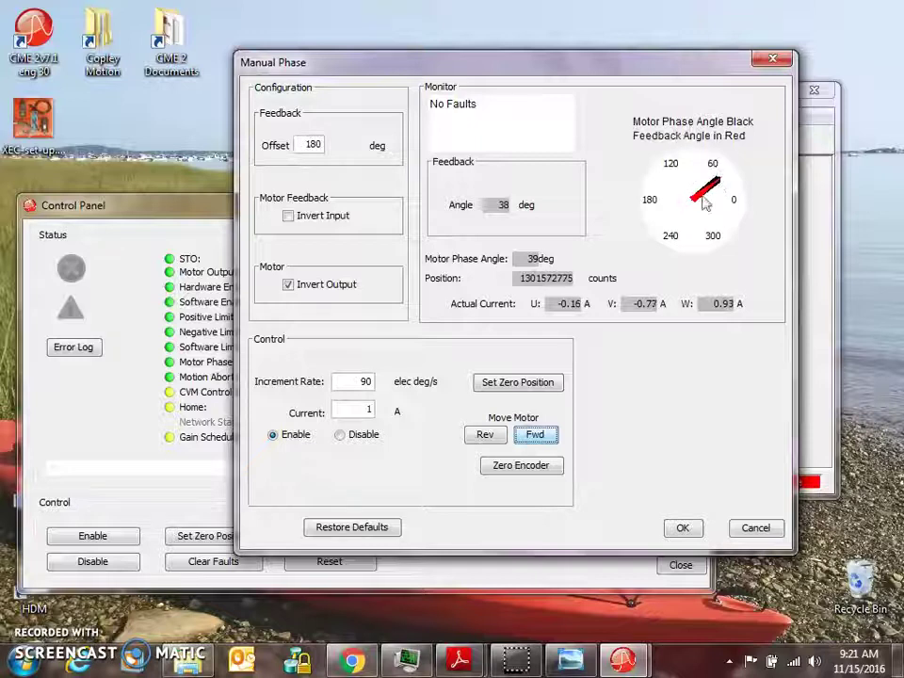
{"action": "left_click", "coordinate": [485, 437]}
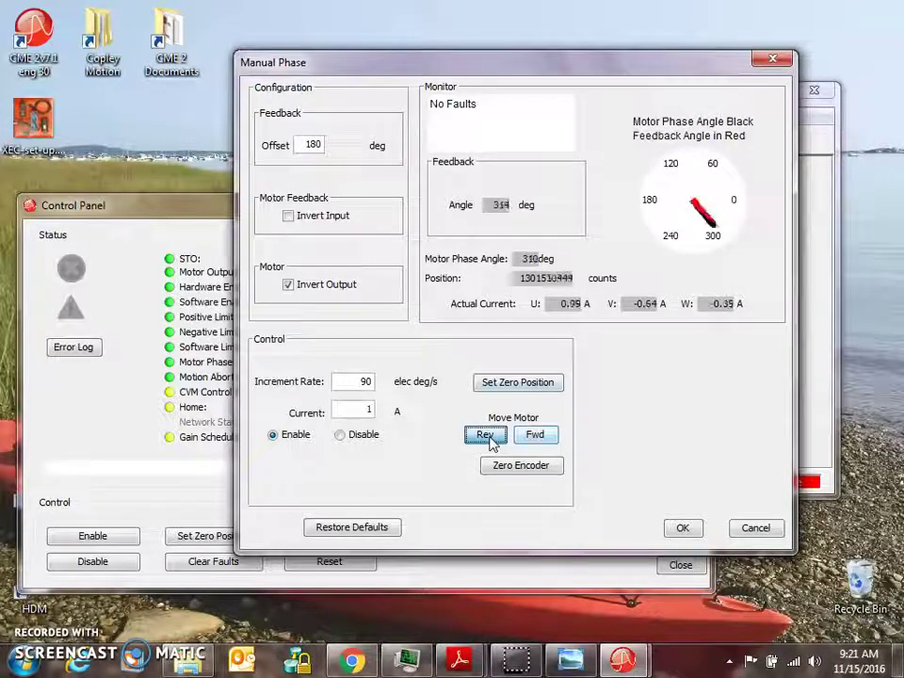
Set the feedback offset to 0 and step the motor forward and reverse repeatedly.
{"action": "left_click_drag", "start_coordinate": [306, 148], "coordinate": [337, 152]}
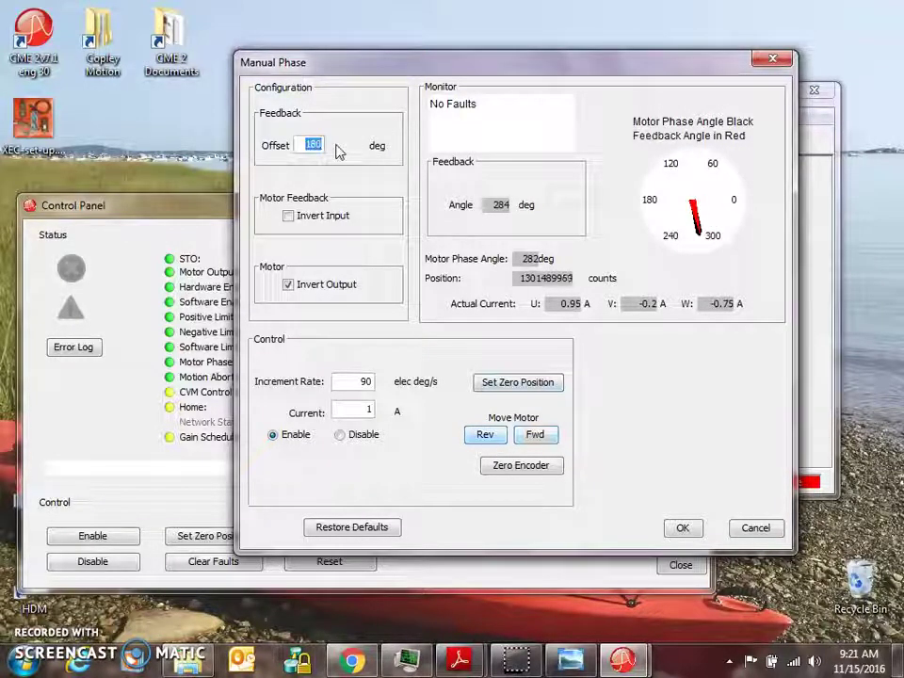
{"action": "type", "text": "0"}
{"action": "left_click", "coordinate": [535, 434]}
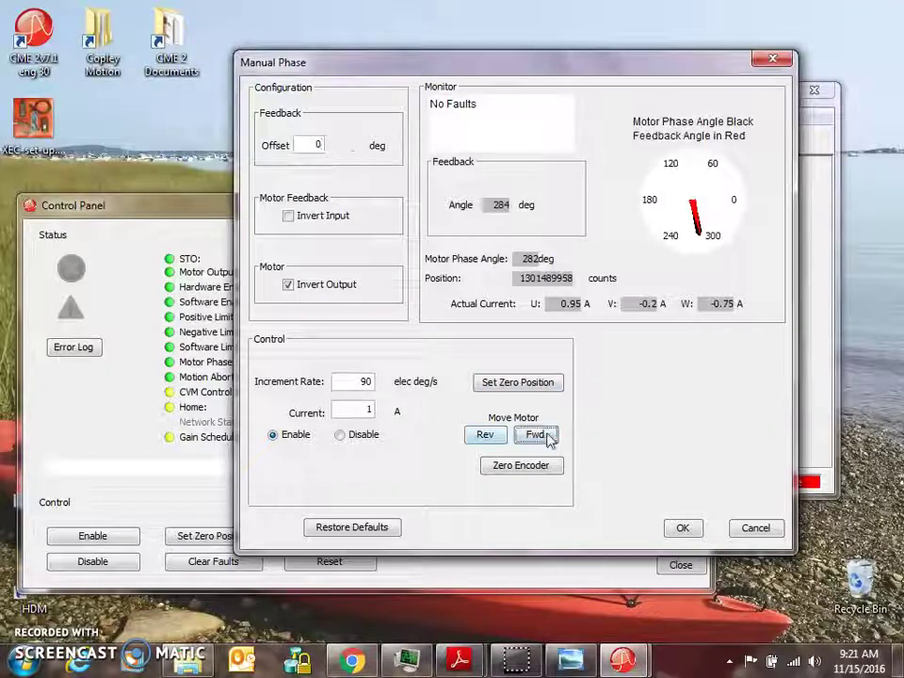
{"action": "left_click", "coordinate": [486, 435]}
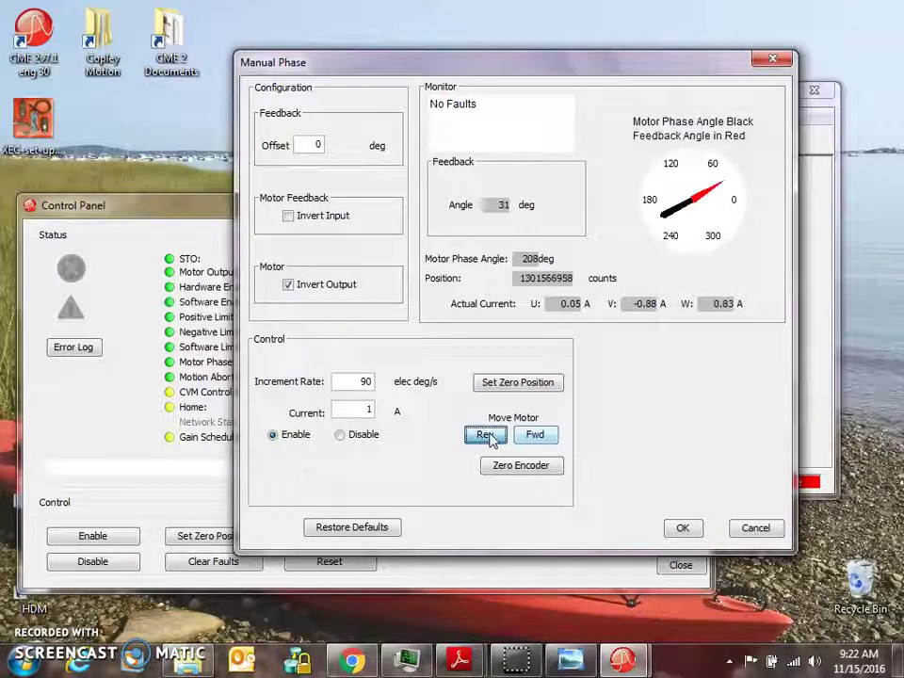
{"action": "left_click", "coordinate": [544, 437]}
{"action": "left_click", "coordinate": [488, 439]}
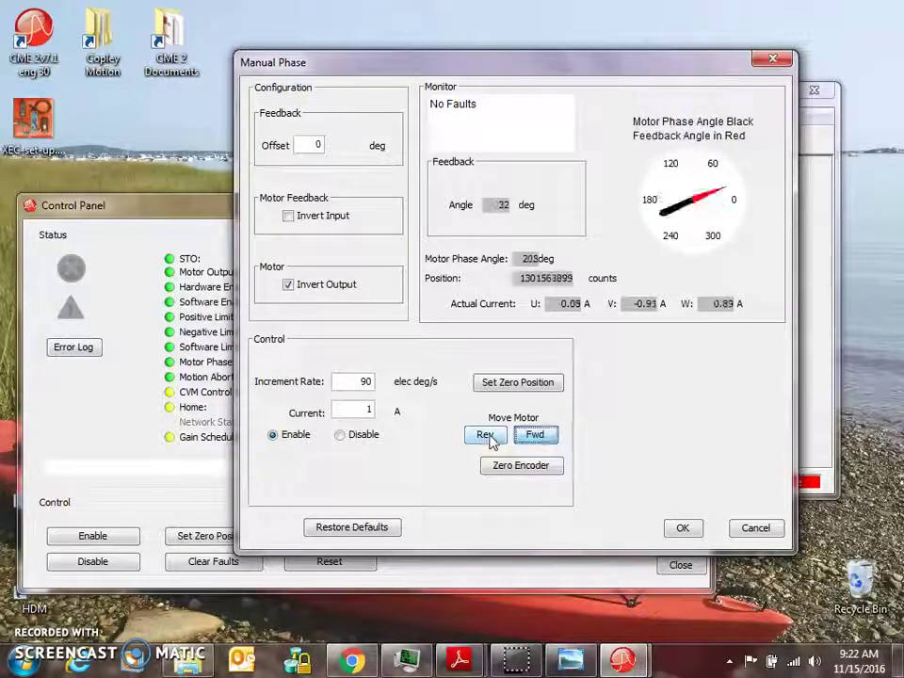
{"action": "left_click", "coordinate": [535, 436]}
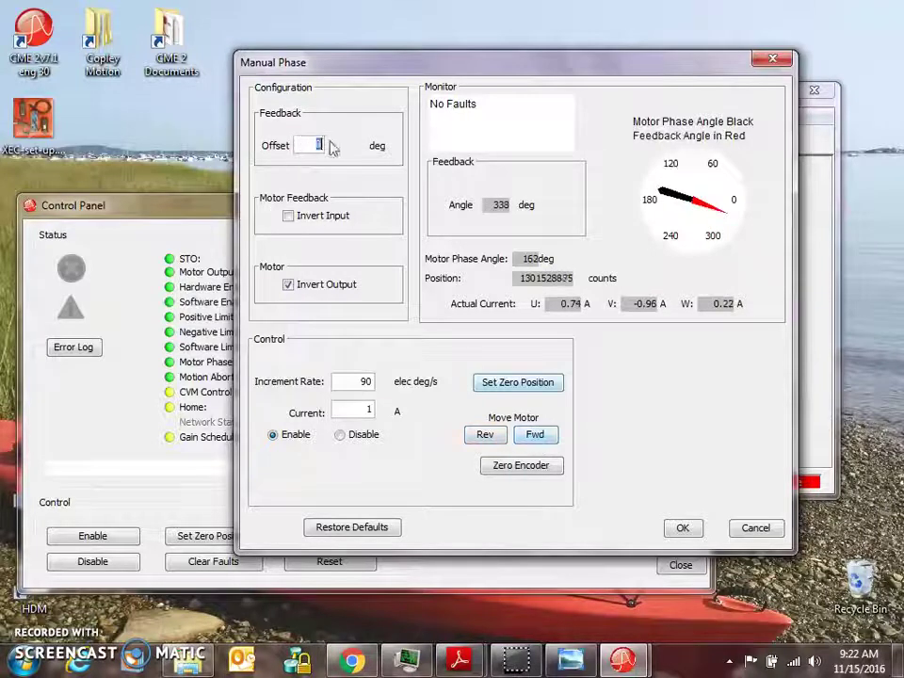
Apply a 180° feedback offset and nudge the motor forward and reverse.
{"action": "type", "text": "180"}
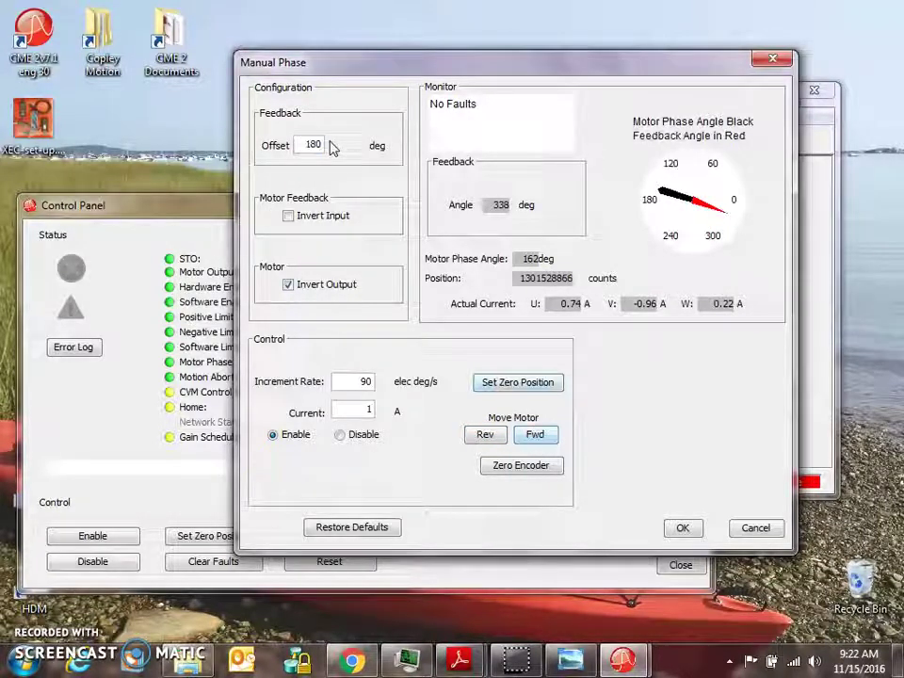
{"action": "key", "text": "Return"}
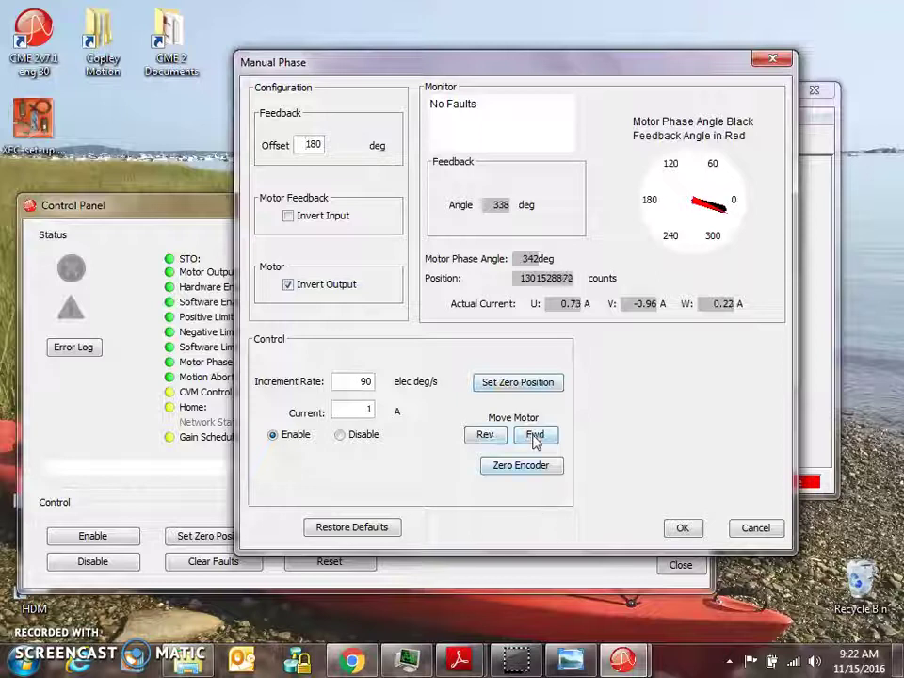
{"action": "left_click", "coordinate": [535, 437]}
{"action": "left_click", "coordinate": [485, 436]}
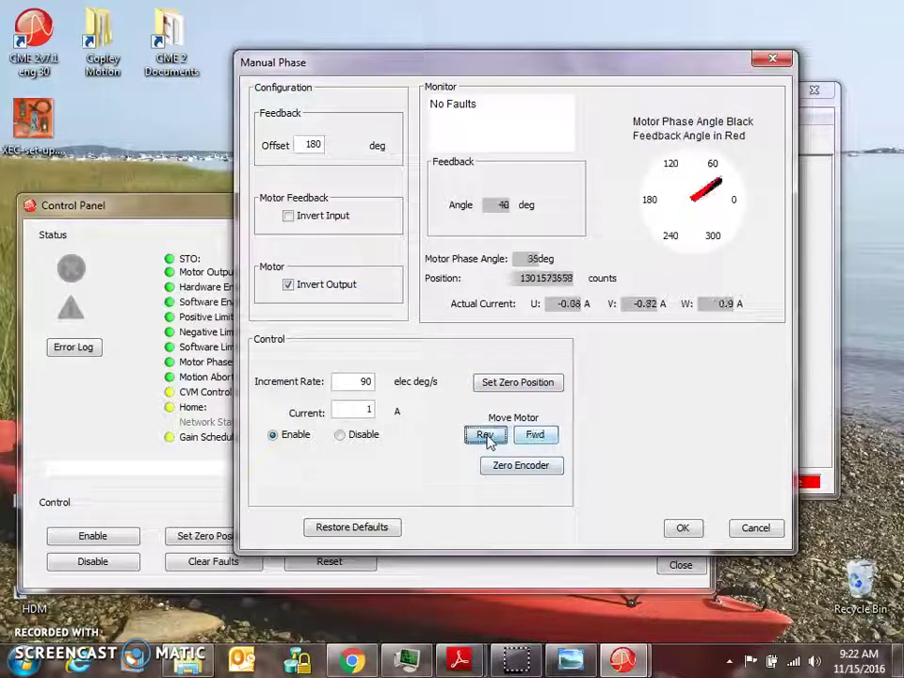
Zero the position count and step the motor forward until feedback angle 74° tracks phase angle 75°.
{"action": "left_click", "coordinate": [516, 383]}
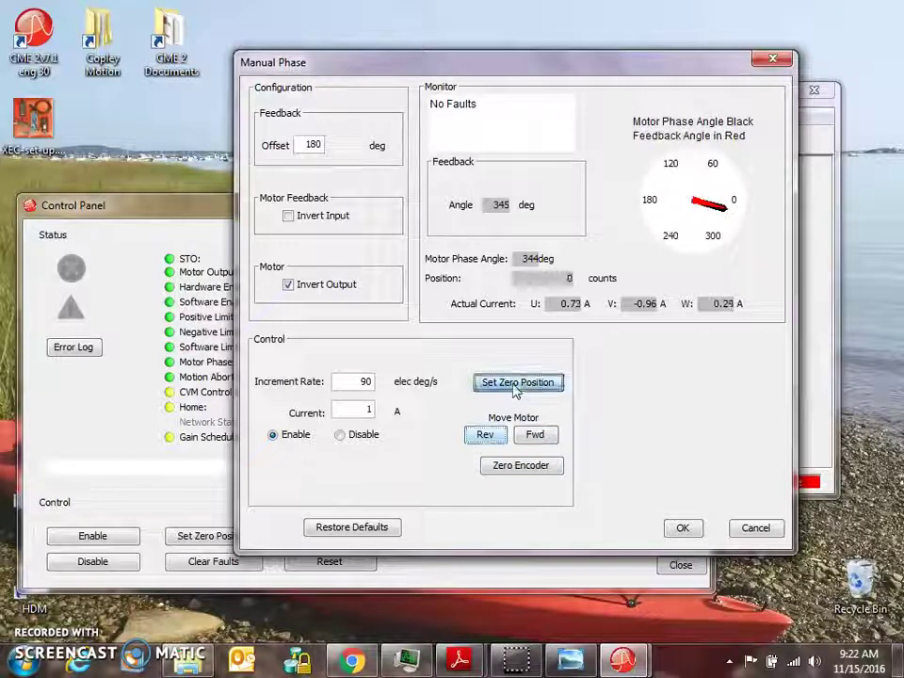
{"action": "left_click", "coordinate": [529, 441]}
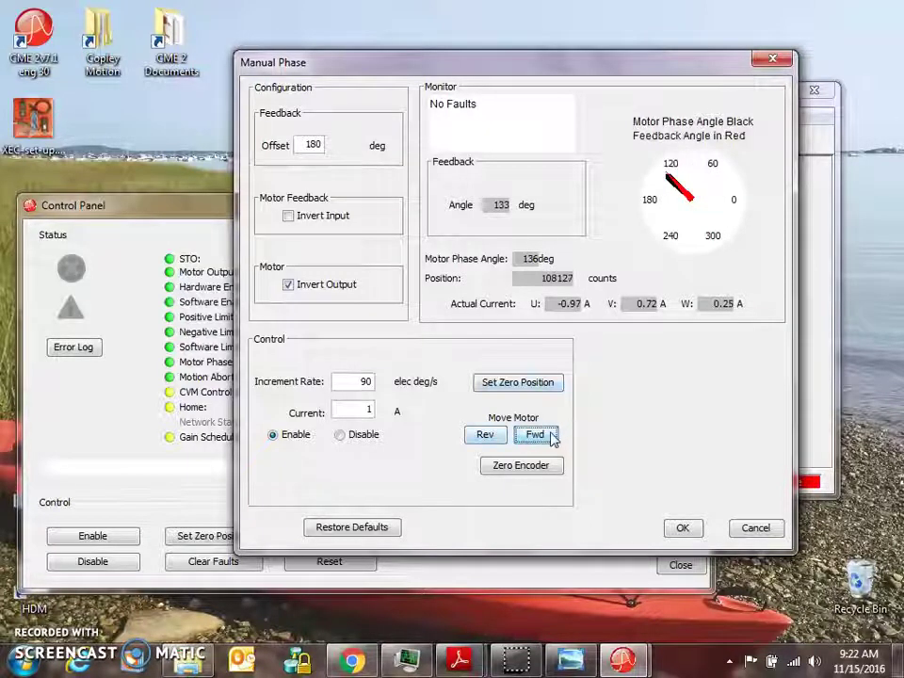
{"action": "left_click", "coordinate": [553, 439]}
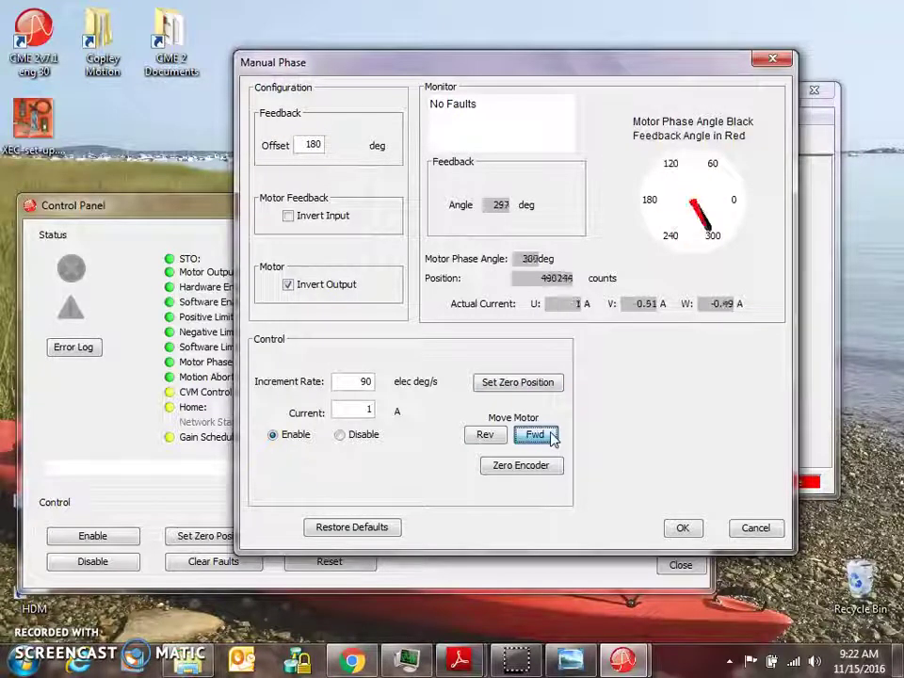
{"action": "left_click", "coordinate": [549, 437]}
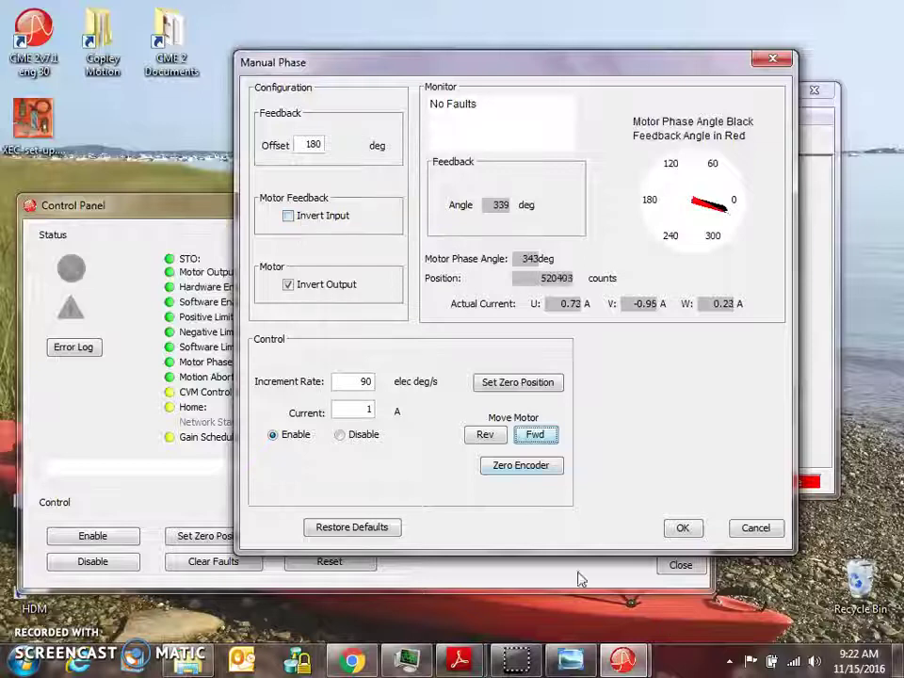
{"action": "left_click", "coordinate": [538, 436]}
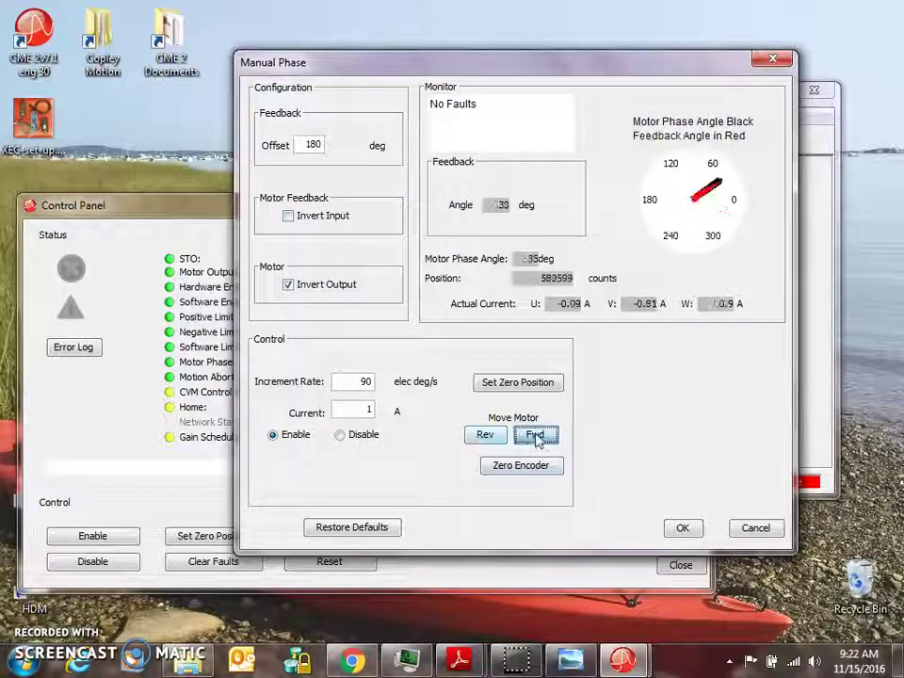
Accept the manual phasing and open the current-loop settings (Cp 821, Ci 29) for bandwidth measurement.
{"action": "left_click", "coordinate": [682, 529]}
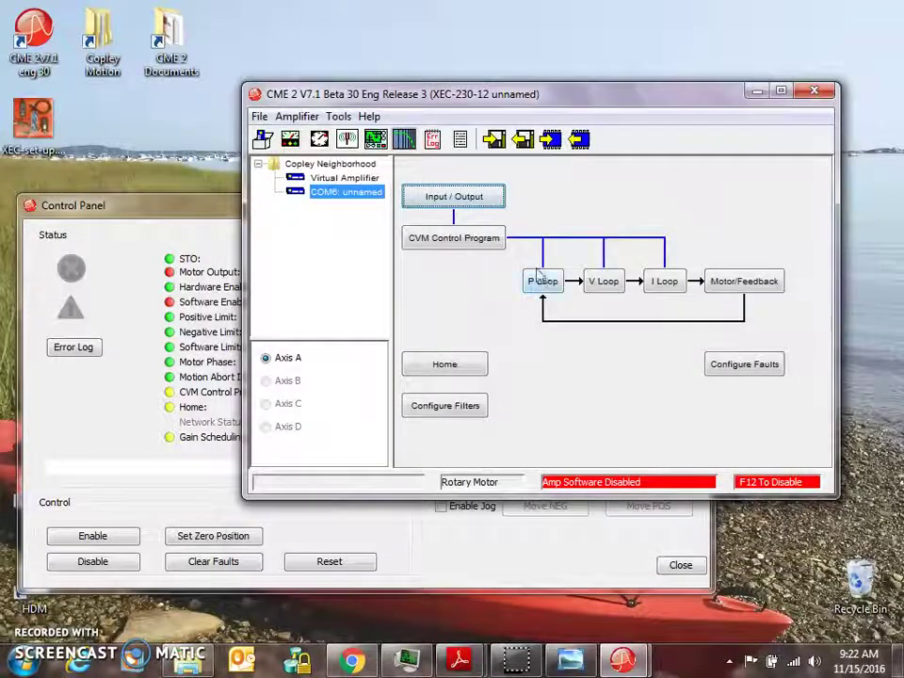
{"action": "left_click_drag", "start_coordinate": [541, 94], "coordinate": [500, 89]}
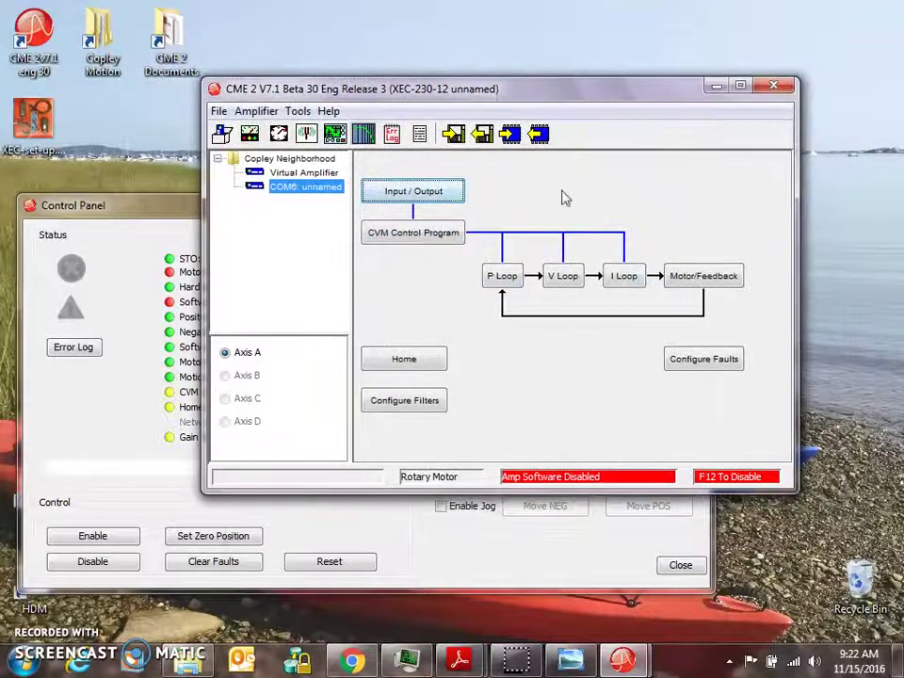
{"action": "left_click", "coordinate": [610, 285]}
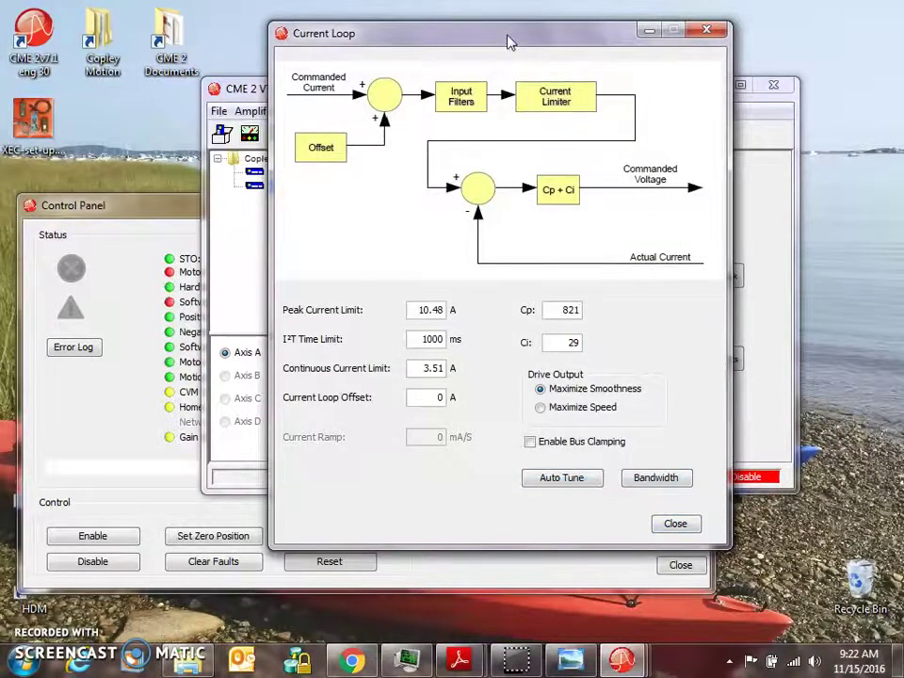
{"action": "left_click_drag", "start_coordinate": [509, 35], "coordinate": [496, 284]}
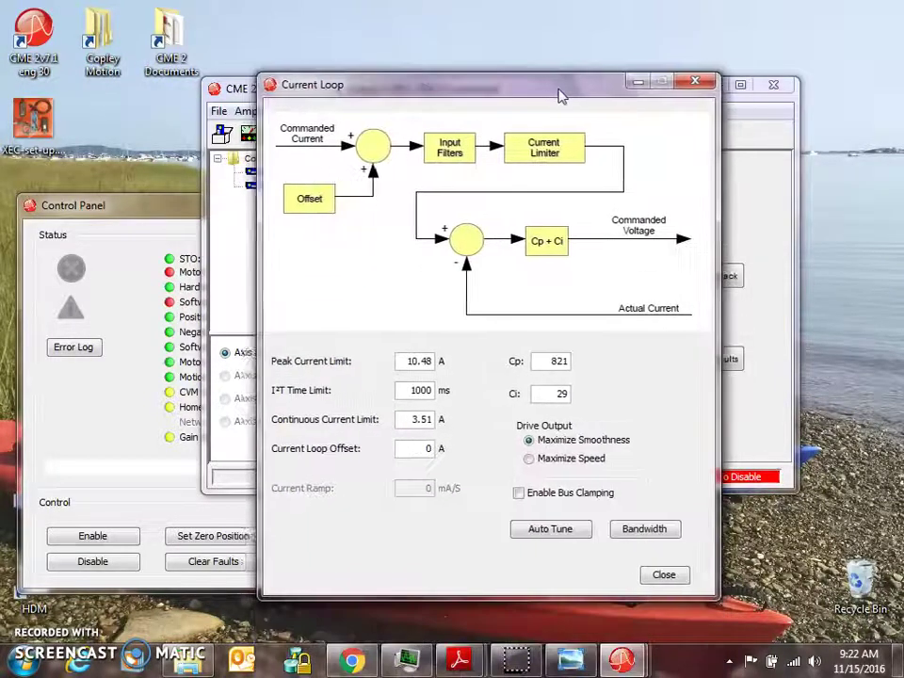
{"action": "left_click_drag", "start_coordinate": [557, 292], "coordinate": [573, 93]}
{"action": "left_click", "coordinate": [649, 532]}
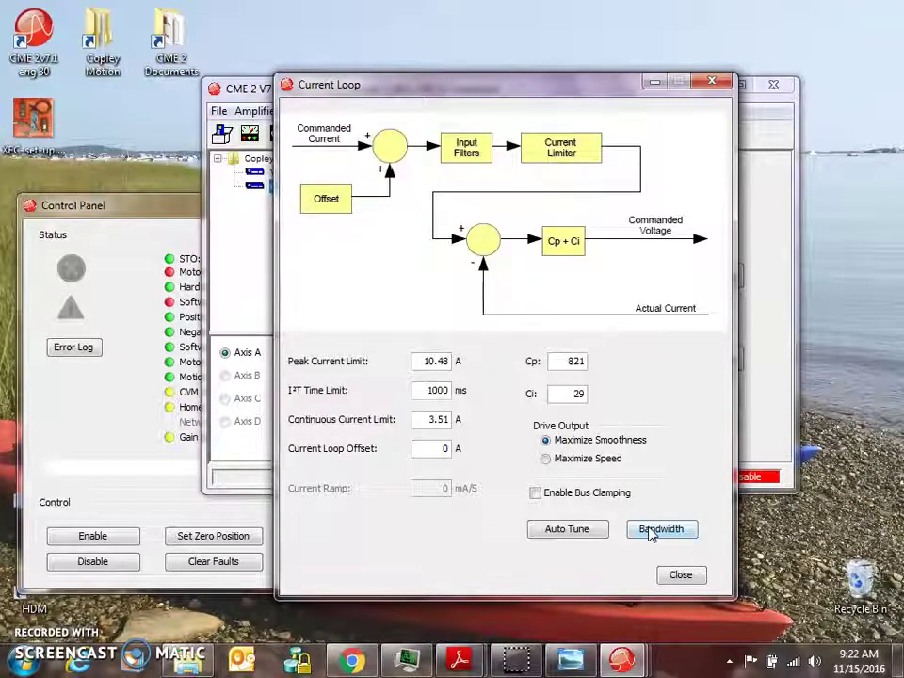
Run the 1 A current-loop bandwidth measurement and dismiss its 700 Hz result.
{"action": "left_click", "coordinate": [649, 532]}
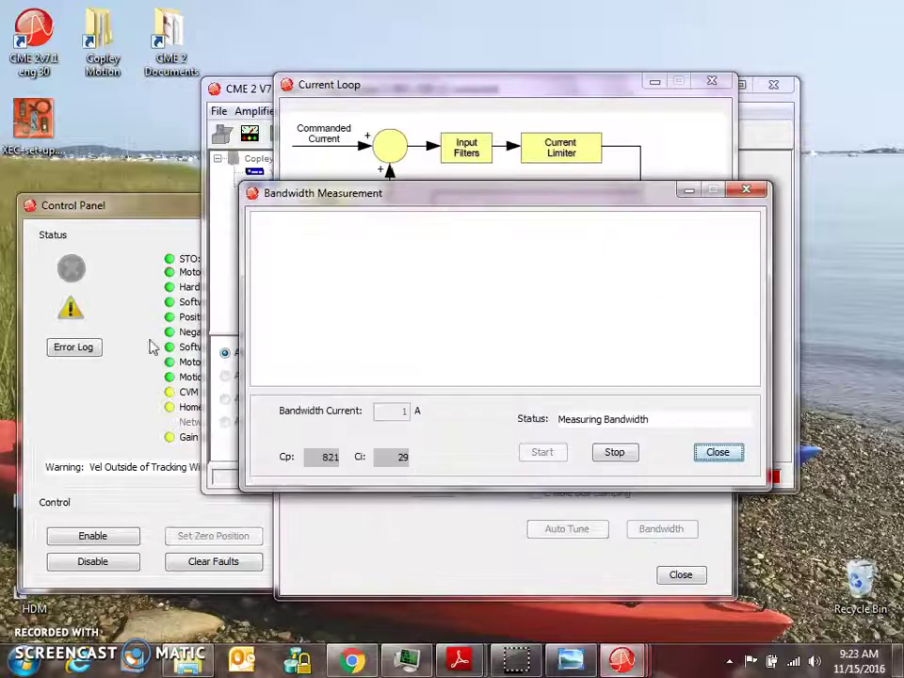
{"action": "left_click", "coordinate": [129, 417]}
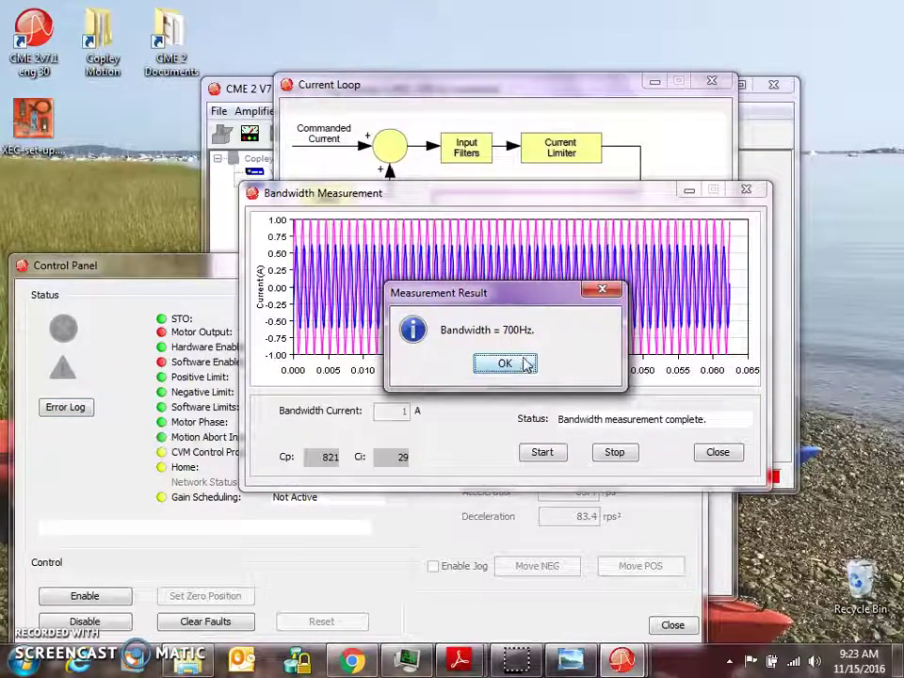
{"action": "left_click", "coordinate": [508, 364]}
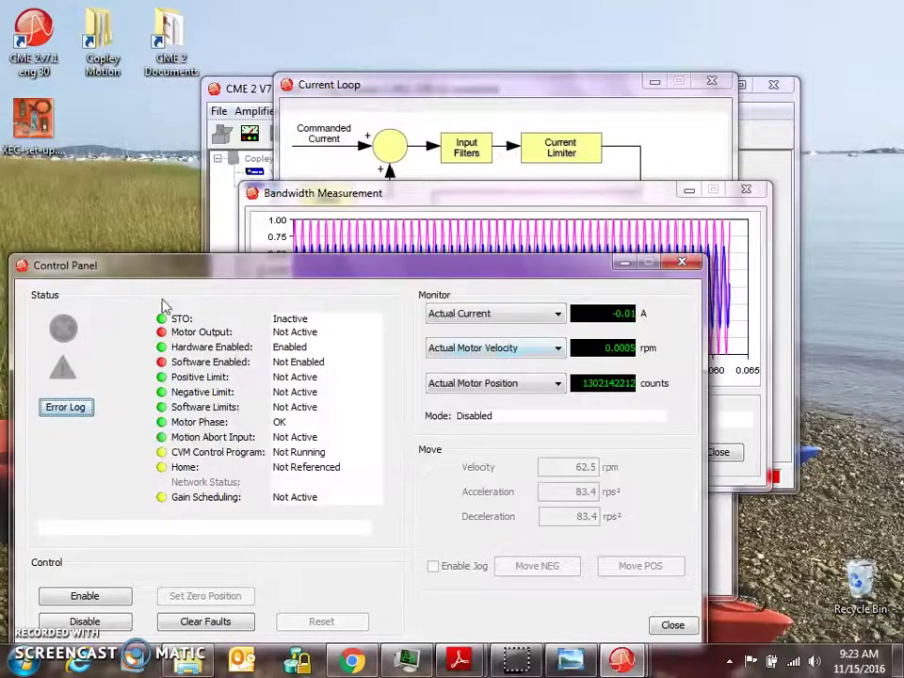
{"action": "left_click_drag", "start_coordinate": [167, 266], "coordinate": [165, 238]}
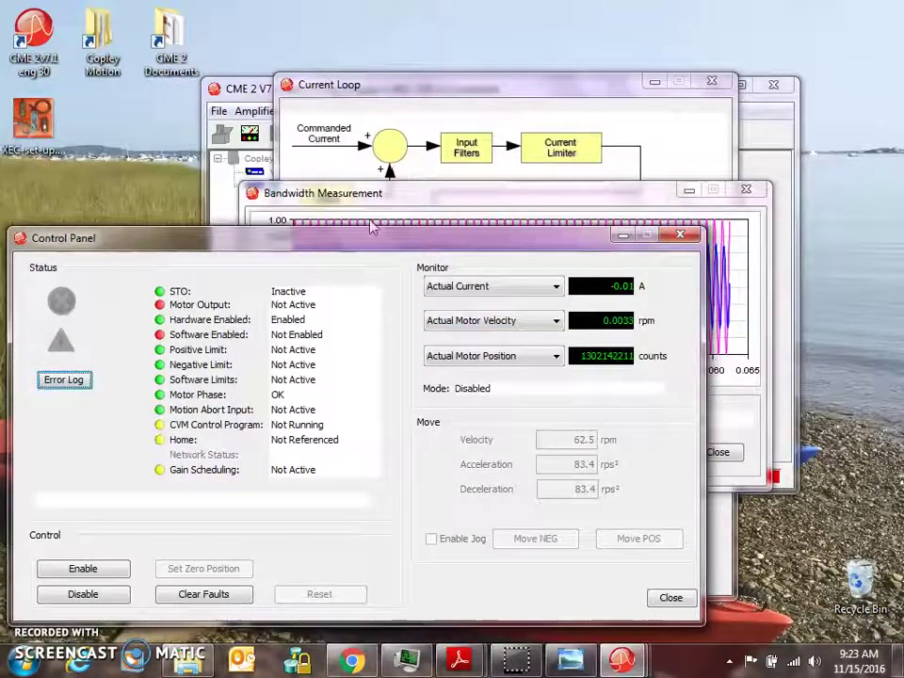
Close the bandwidth window and enable the drive, switching it to CANopen over EtherCAT mode.
{"action": "left_click", "coordinate": [758, 192]}
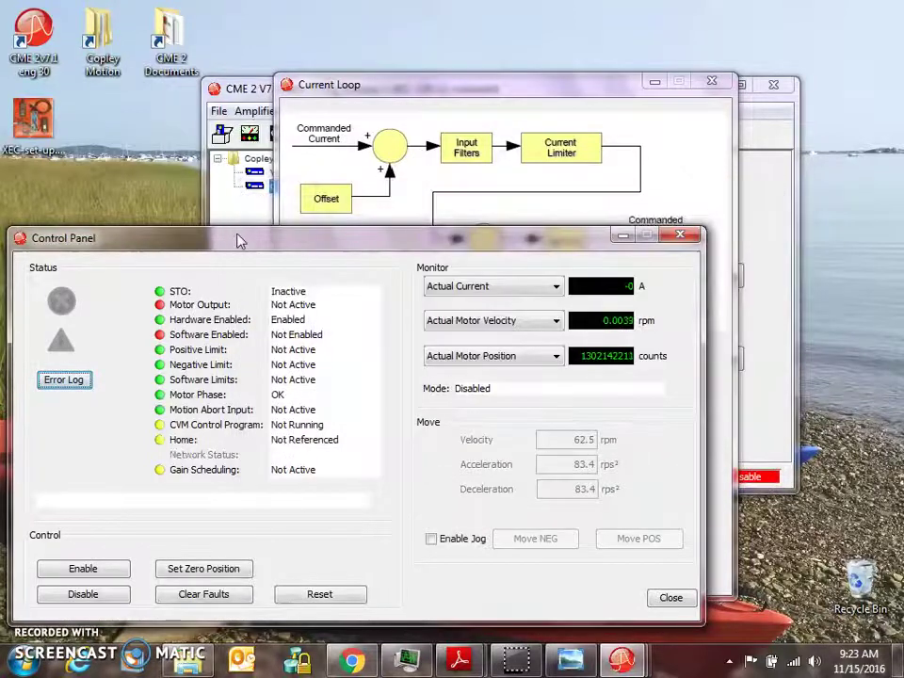
{"action": "left_click_drag", "start_coordinate": [241, 237], "coordinate": [252, 212]}
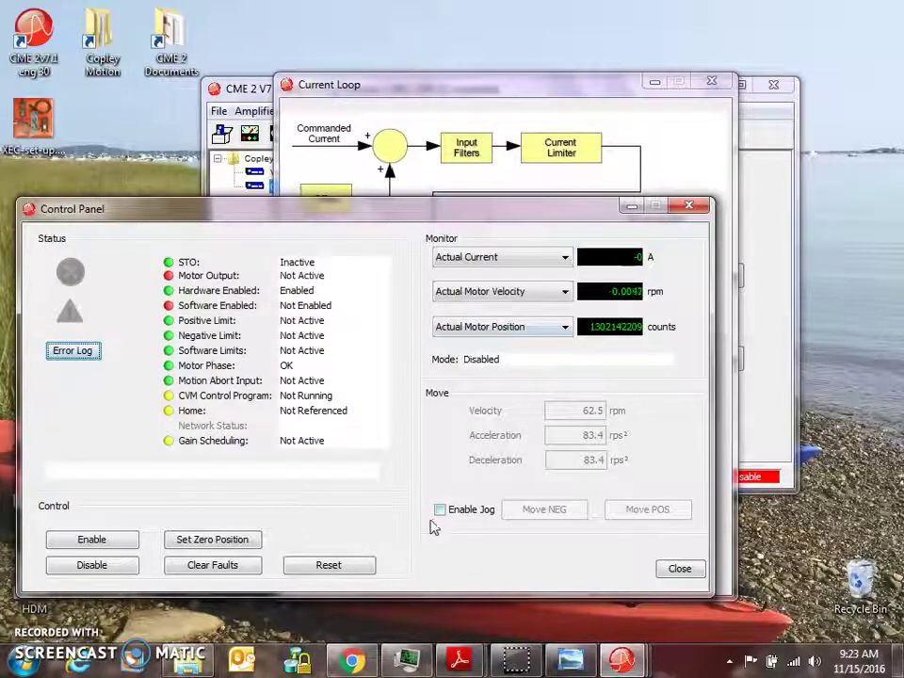
{"action": "left_click", "coordinate": [125, 544]}
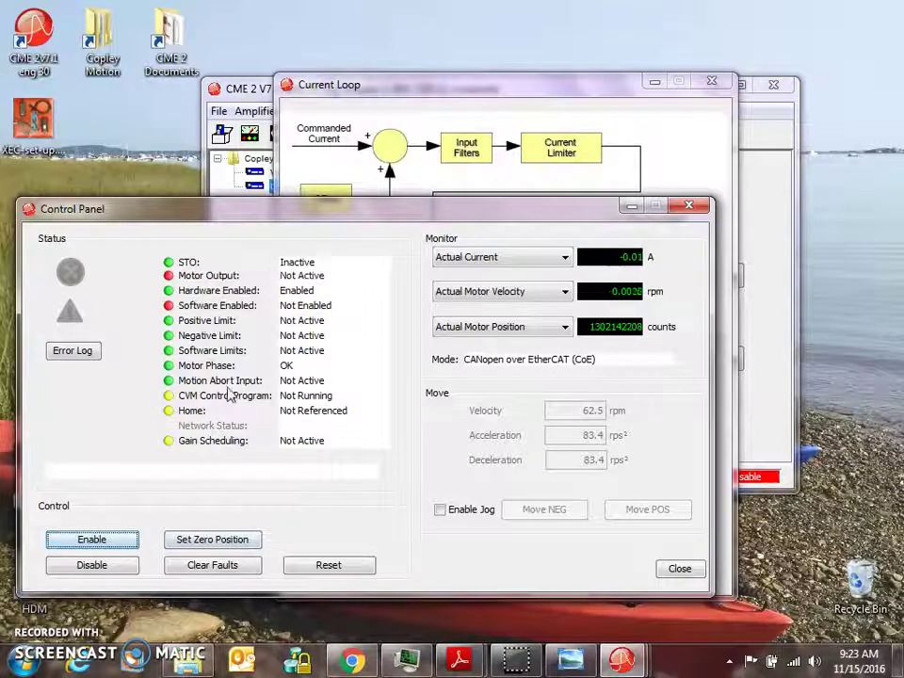
{"action": "left_click_drag", "start_coordinate": [233, 222], "coordinate": [252, 213]}
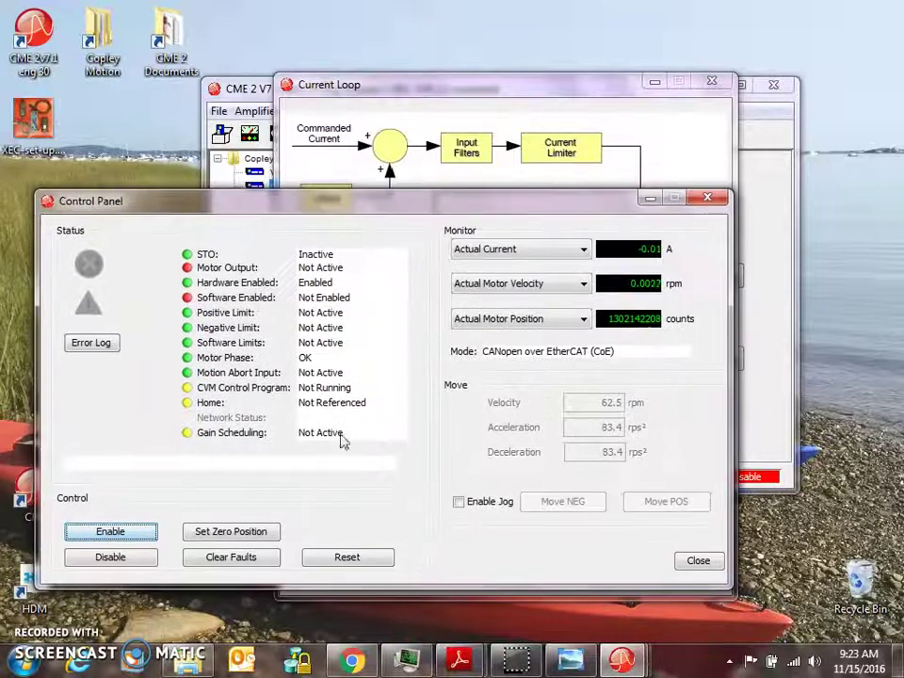
Enable jogging, then jog the motor forward with Move POS and in reverse with Move NEG.
{"action": "left_click", "coordinate": [459, 504]}
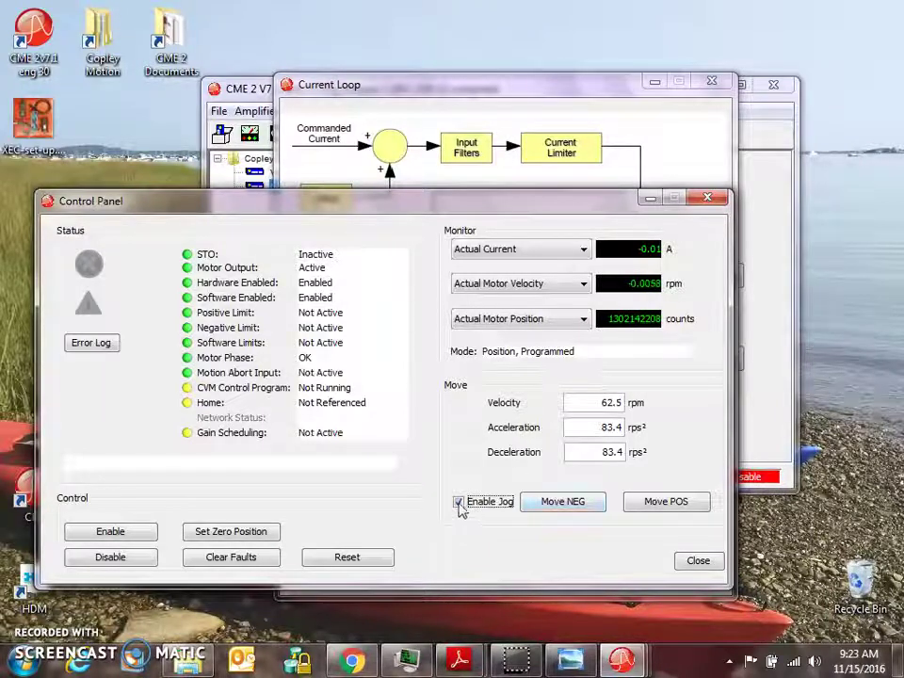
{"action": "left_click", "coordinate": [656, 506]}
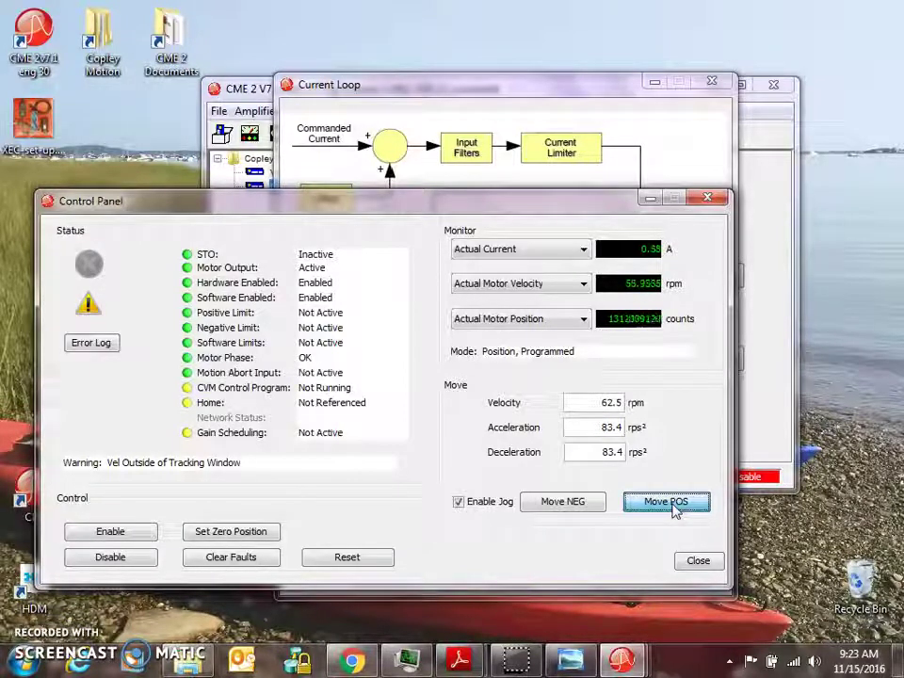
{"action": "left_click", "coordinate": [567, 511]}
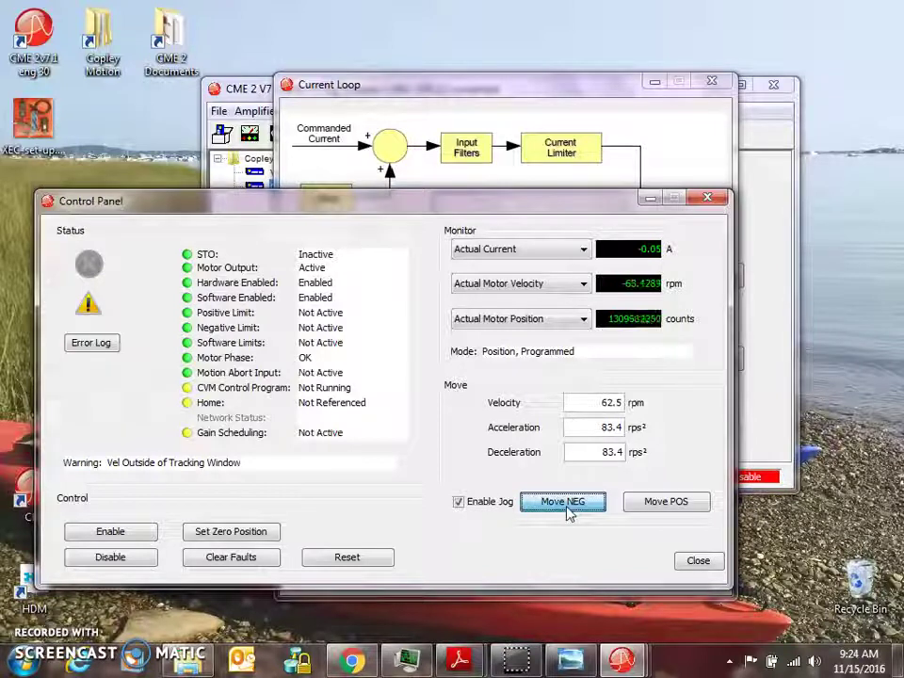
{"action": "left_click_drag", "start_coordinate": [568, 513], "coordinate": [565, 508]}
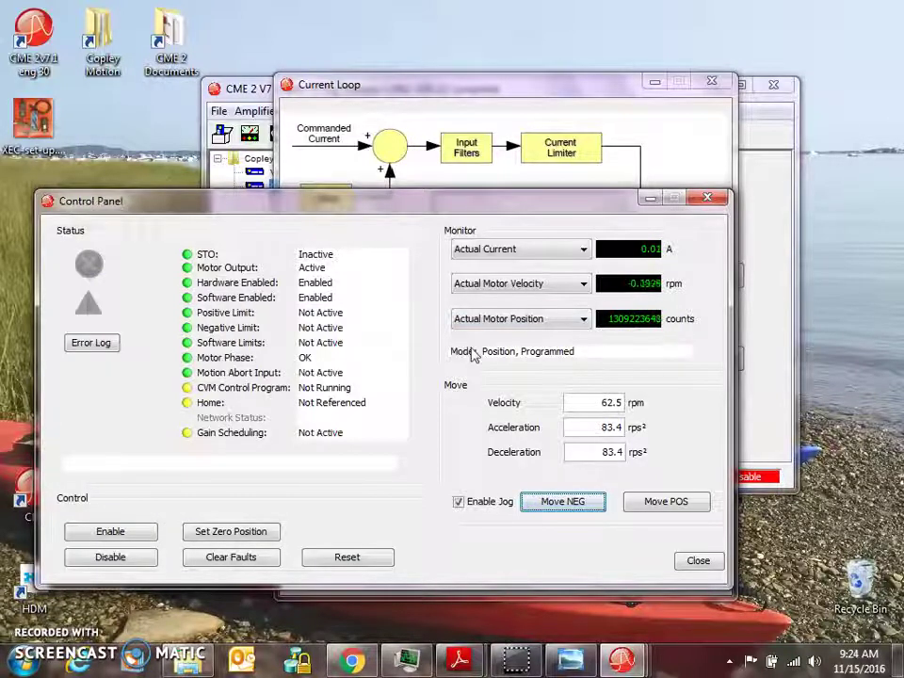
{"action": "mouse_move", "coordinate": [363, 200]}
{"action": "left_mouse_down"}
{"action": "mouse_move", "coordinate": [384, 180]}
{"action": "mouse_move", "coordinate": [360, 199]}
{"action": "left_mouse_up"}
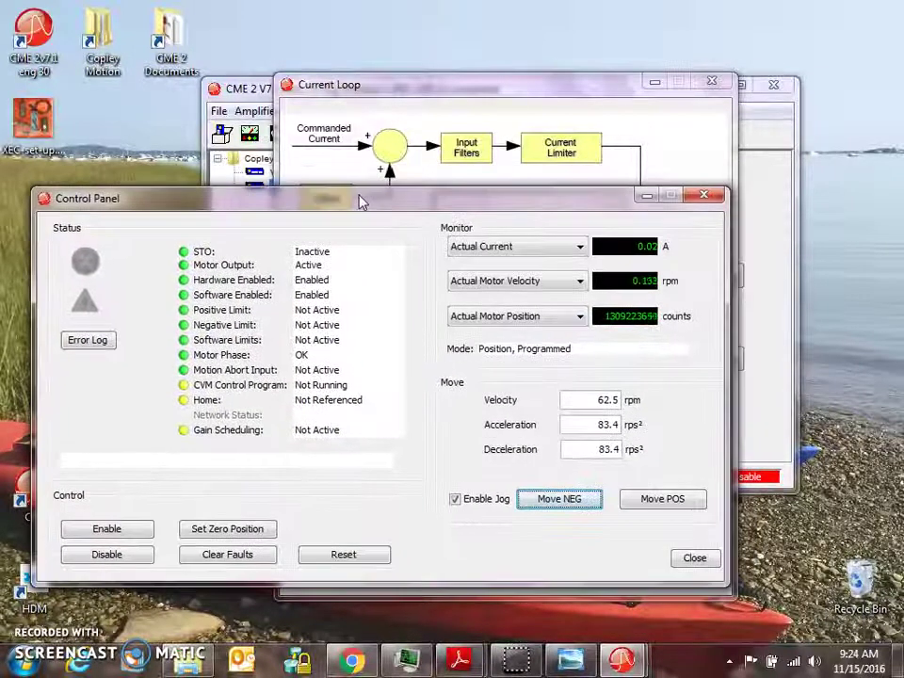